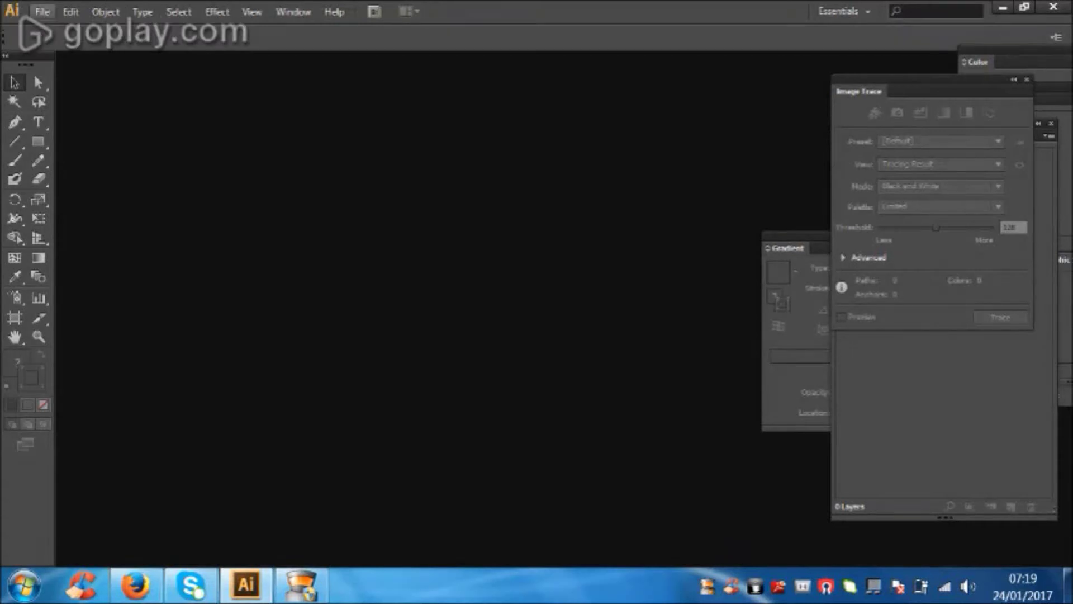
- Create a new A4 document in RGB colour mode with High (300 ppi) raster effects
click(61, 28)
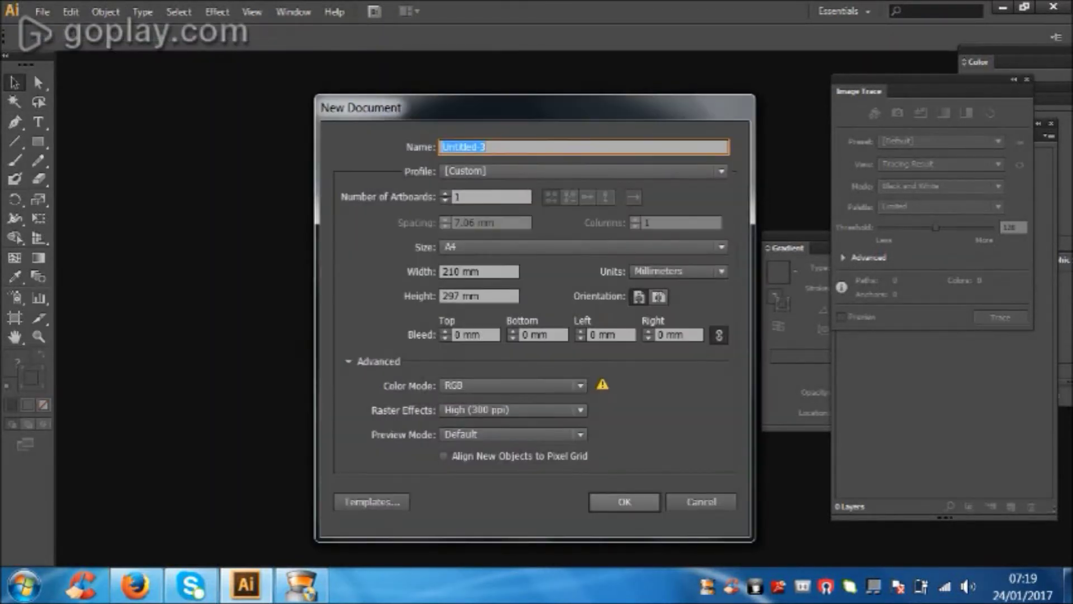
click(512, 385)
click(464, 415)
click(513, 409)
click(475, 426)
click(624, 502)
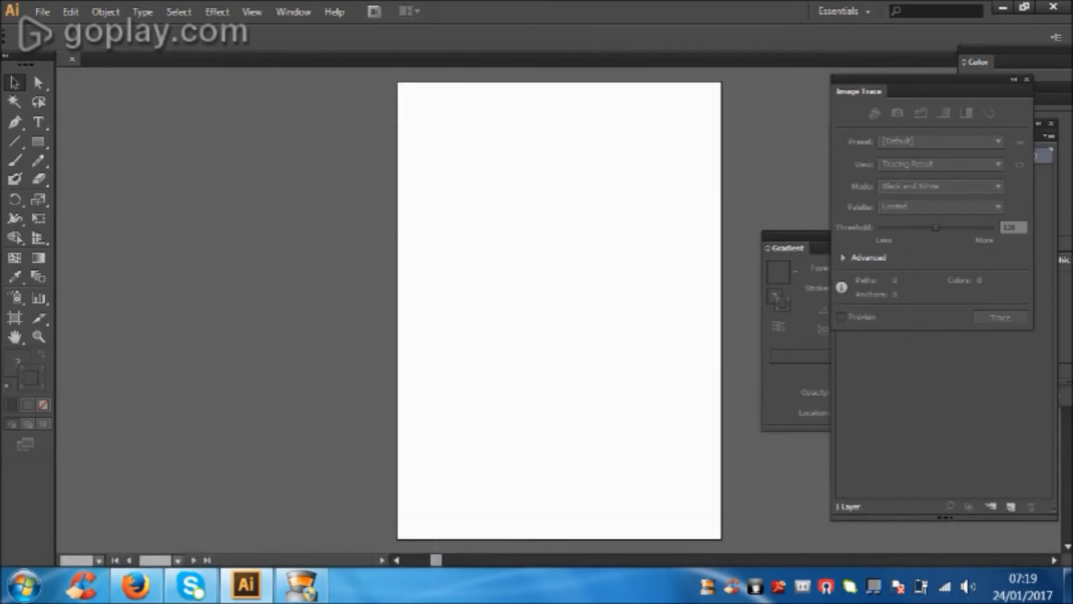
- Draw a closed four-anchor curved strawberry outline with the Pen tool and select it
key(p)
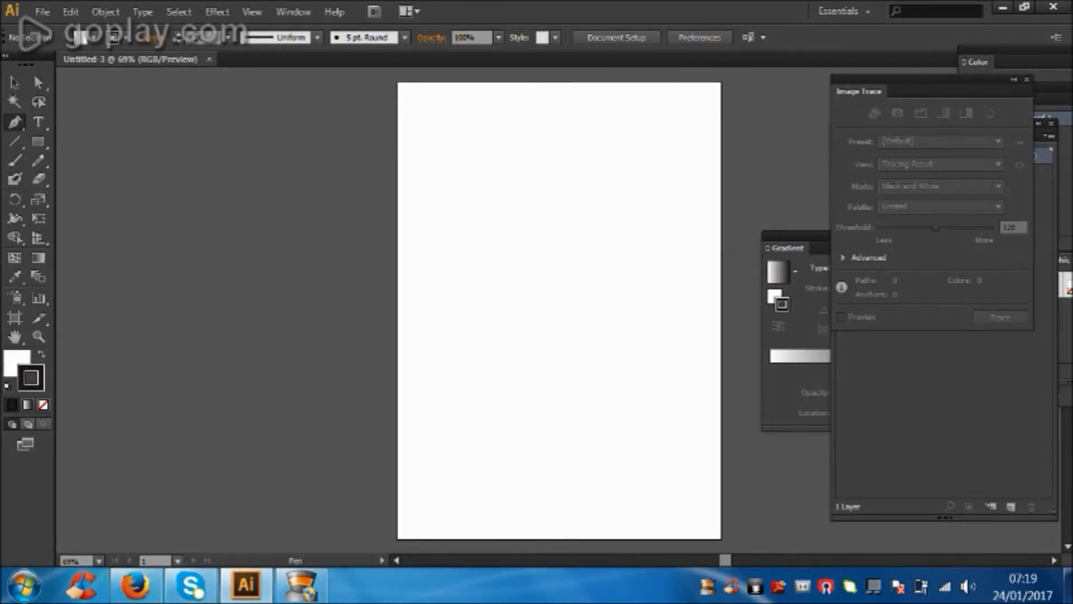
drag(617, 259, 623, 315)
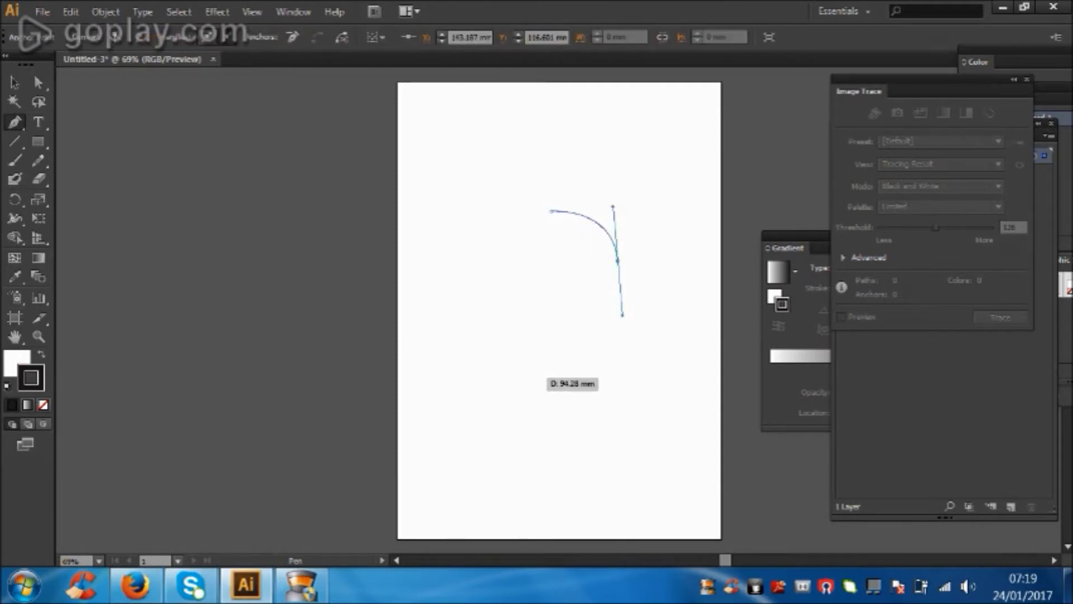
drag(521, 394, 486, 411)
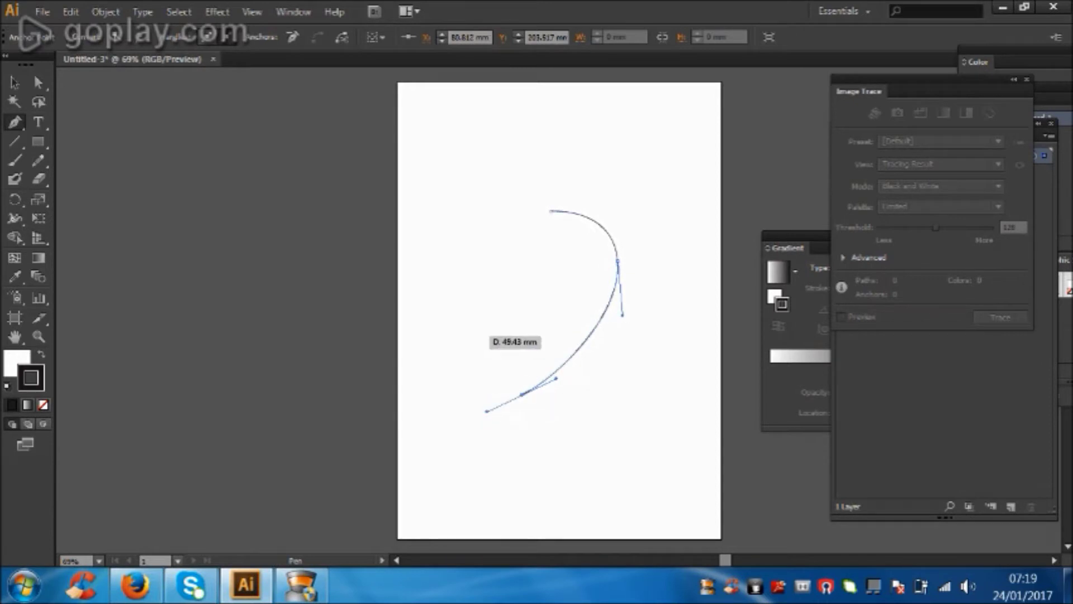
drag(477, 359, 481, 330)
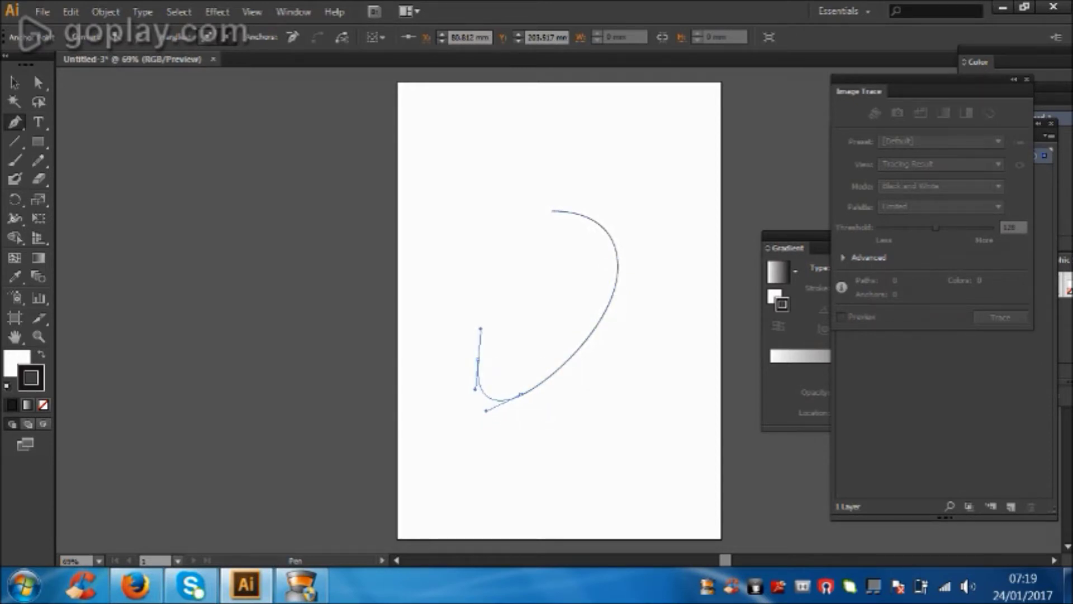
drag(493, 210, 534, 203)
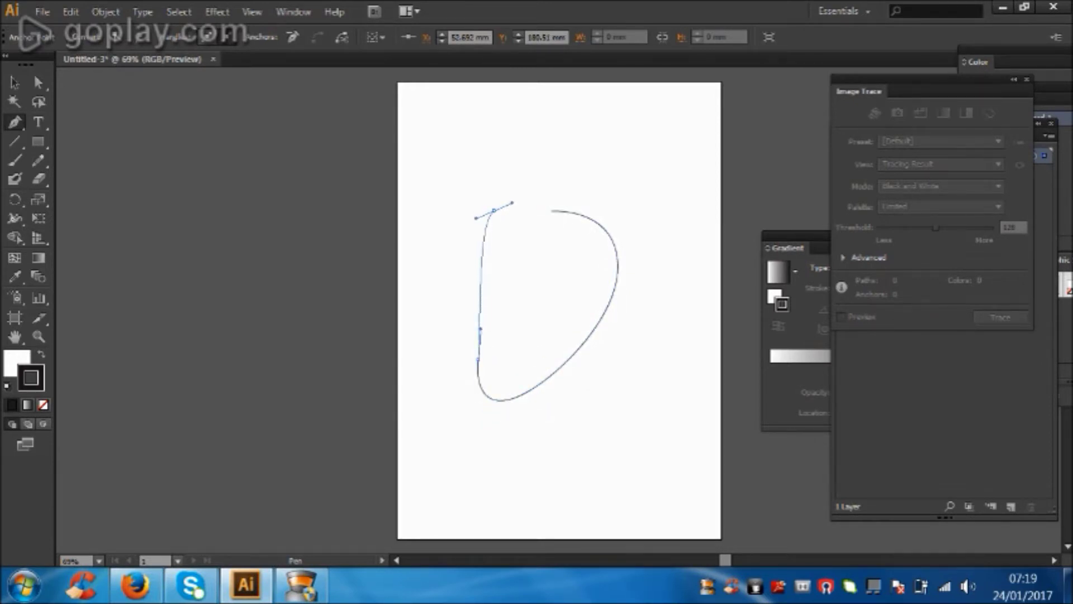
click(552, 210)
click(552, 210)
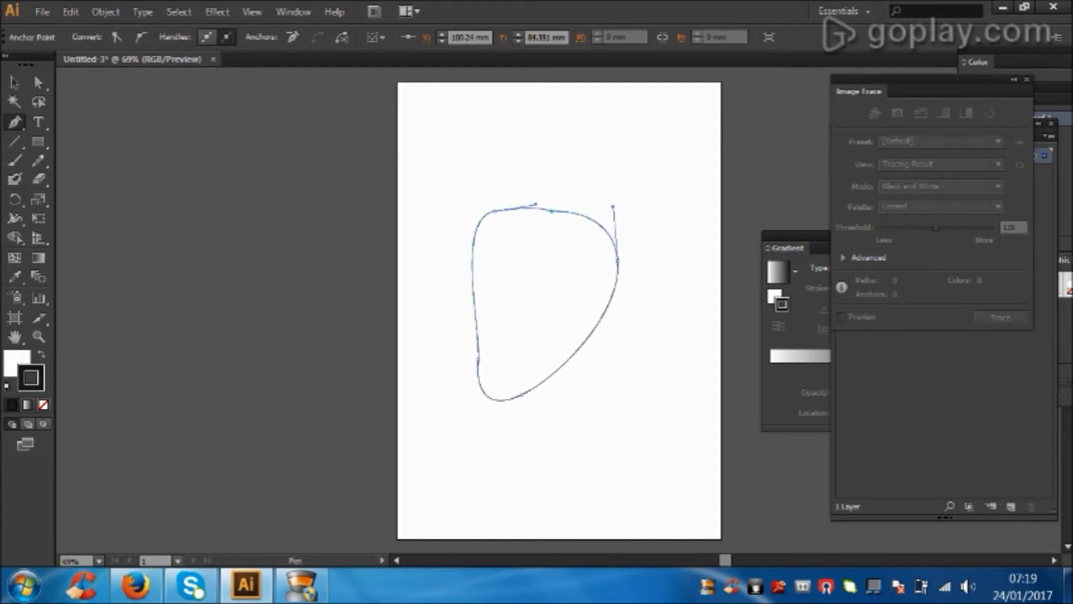
click(15, 83)
key(ctrl+shift+a)
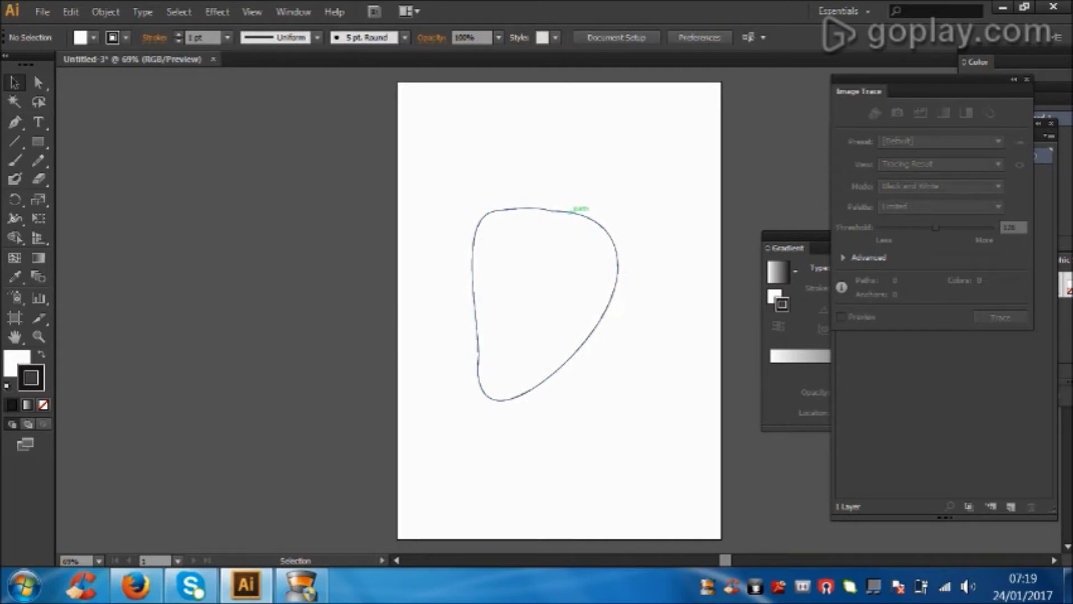
click(571, 211)
- Warp the outline's lower-left, top-right and left edges into a softer, rounder shape
drag(14, 218, 67, 235)
mouse_move(503, 352)
mouse_down()
mouse_move(479, 304)
mouse_move(492, 363)
mouse_move(477, 253)
mouse_up()
mouse_move(542, 233)
mouse_down()
mouse_move(536, 218)
mouse_move(503, 225)
mouse_move(527, 233)
mouse_up()
drag(479, 286, 479, 245)
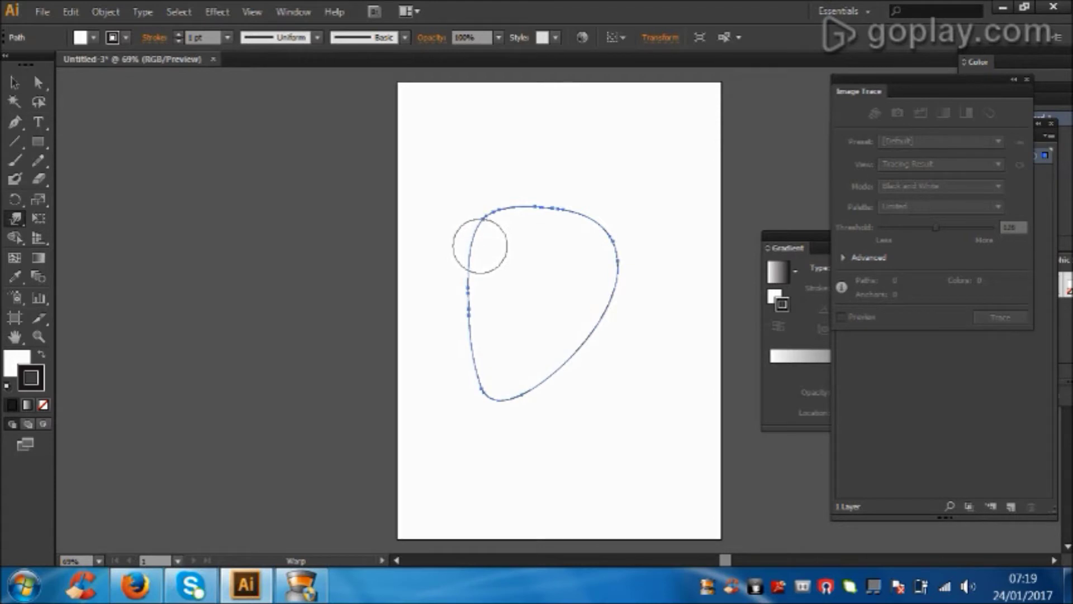
click(15, 82)
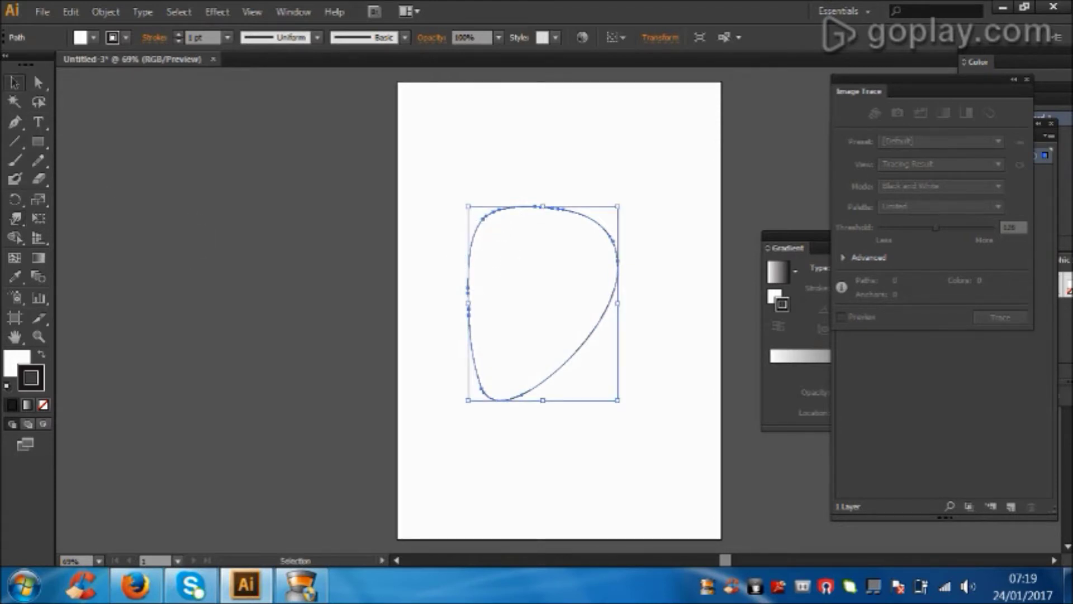
- Fill the body with a linear gradient and make its light end stop a red swatch
click(17, 362)
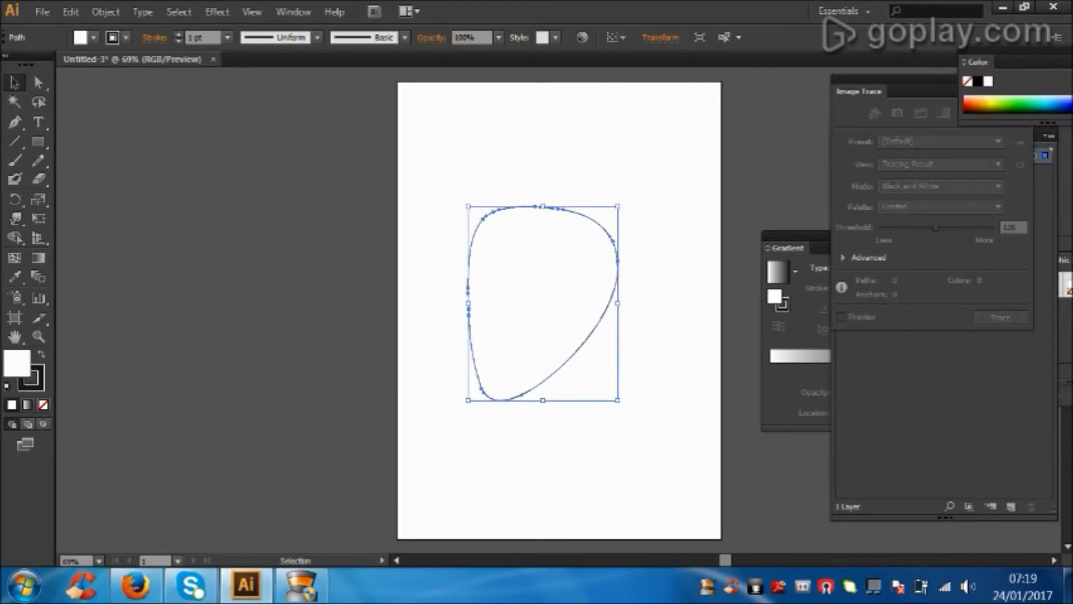
click(27, 405)
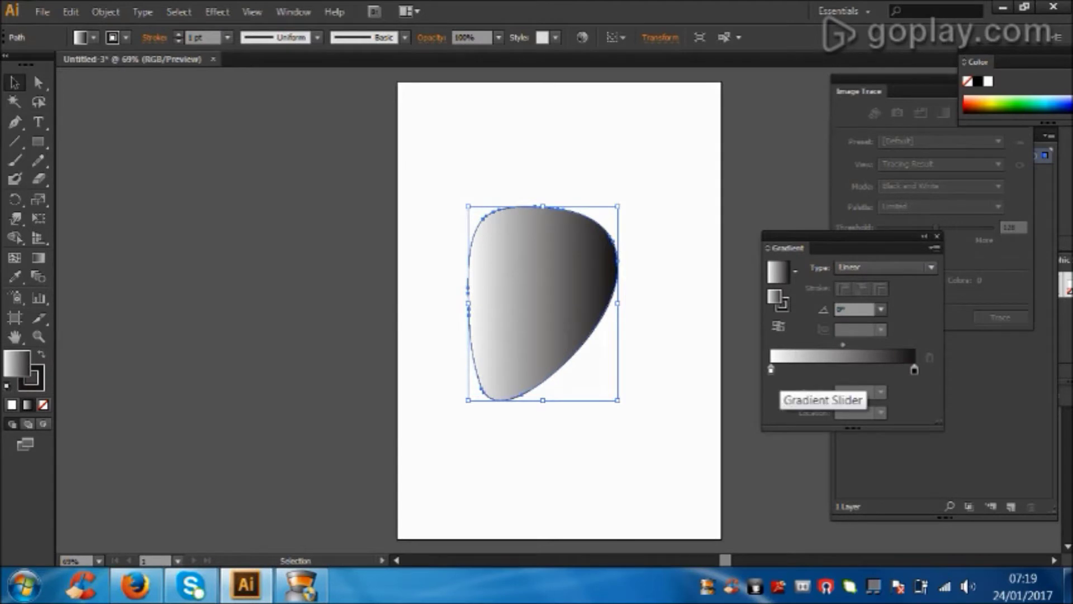
double_click(771, 368)
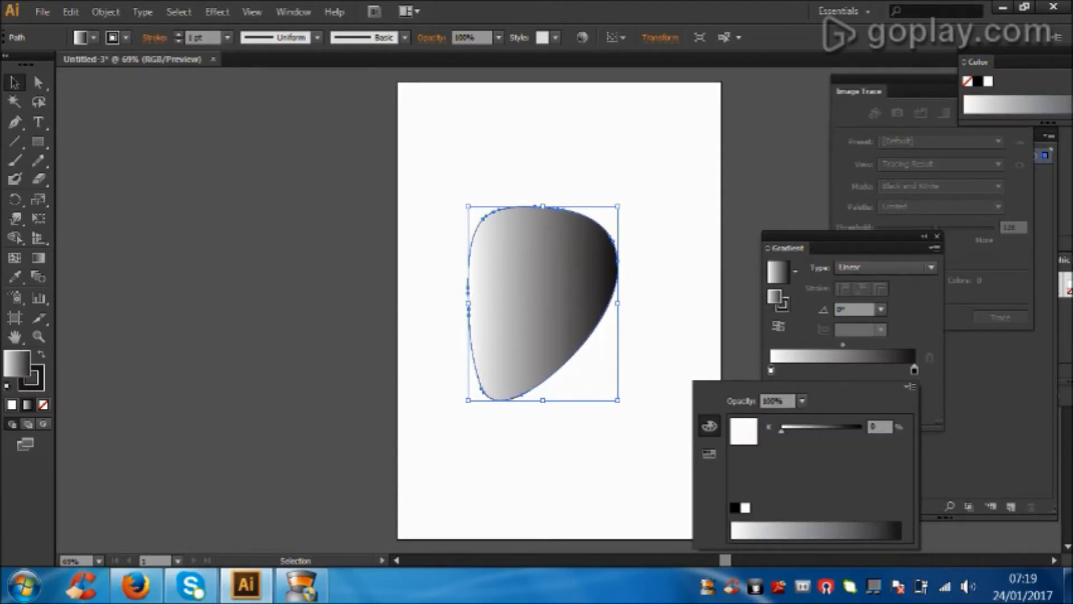
click(709, 454)
click(753, 418)
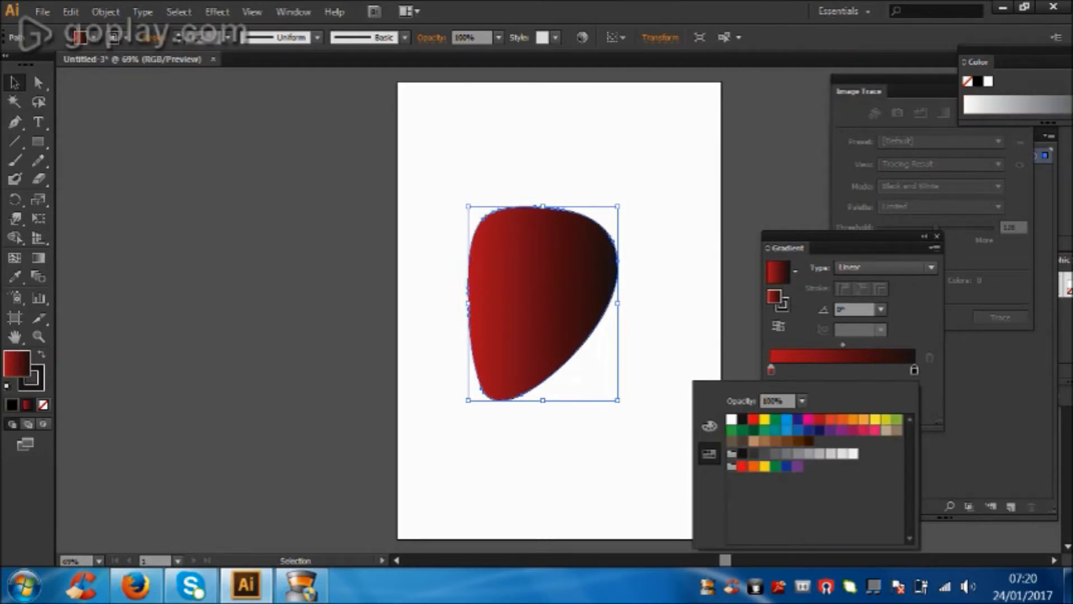
- Set the other gradient stop to red, then to pure RGB 255/0/0
click(709, 426)
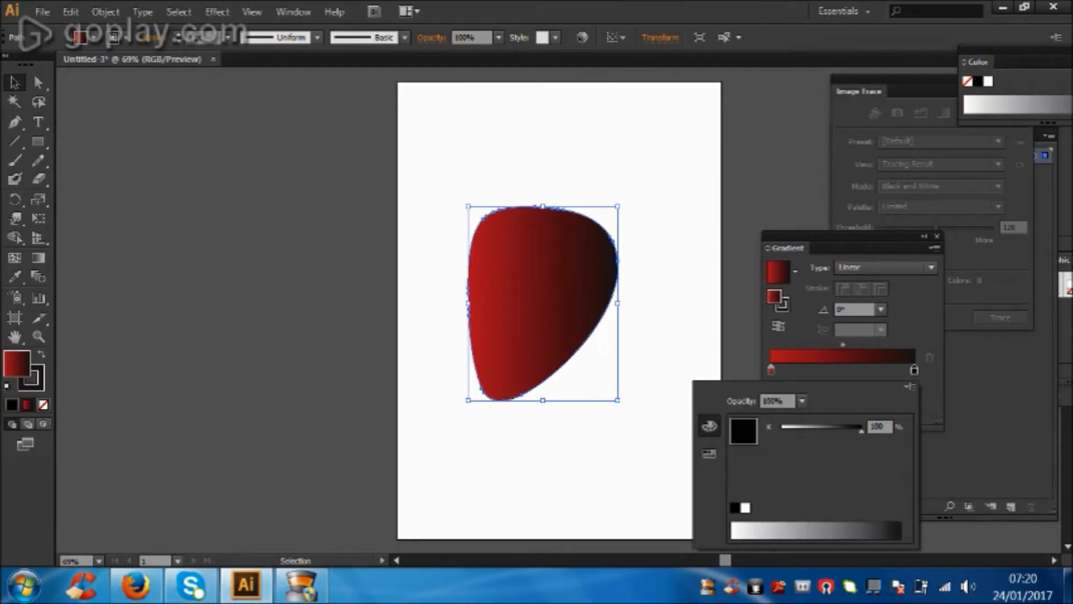
click(709, 453)
click(753, 418)
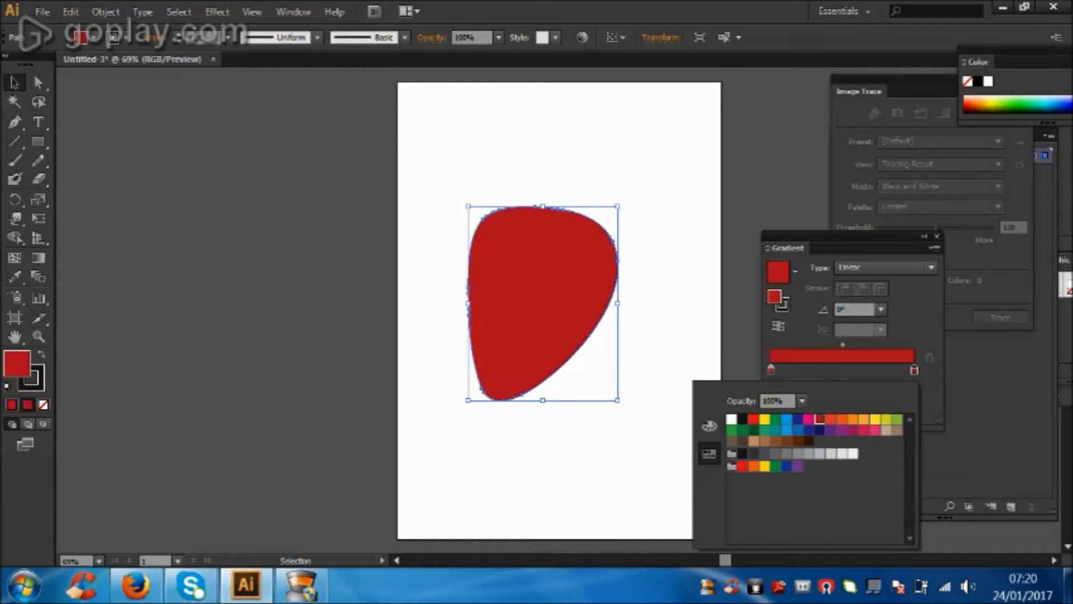
click(709, 425)
drag(841, 430, 861, 431)
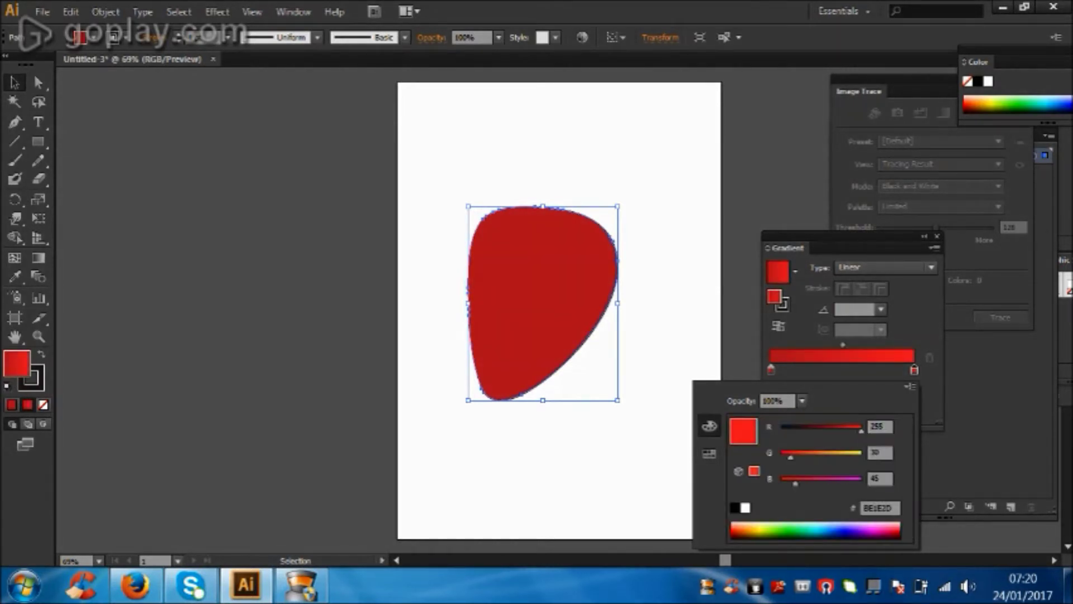
drag(790, 457, 781, 478)
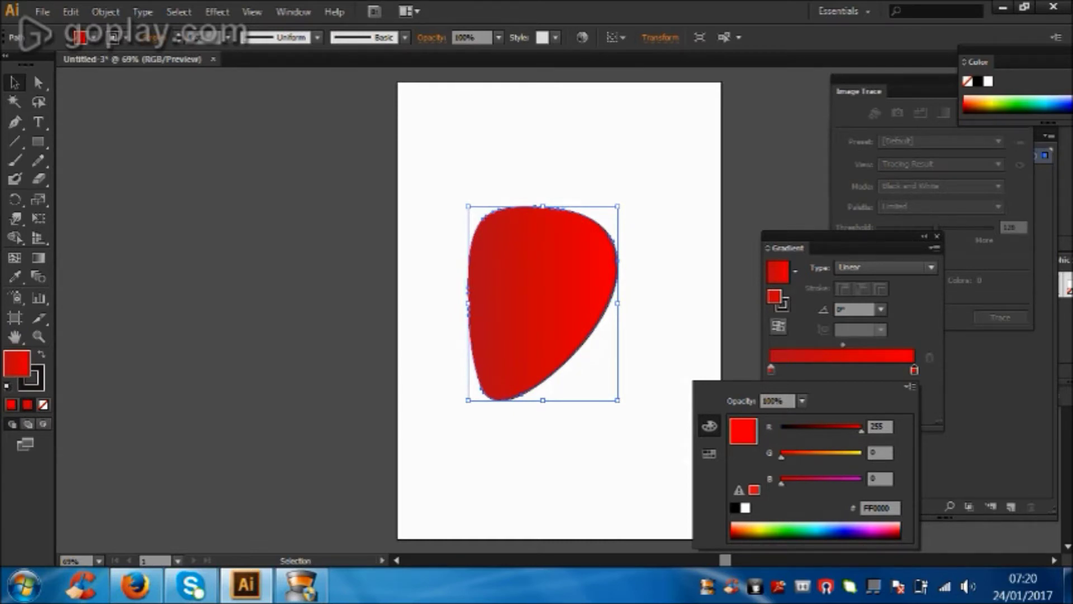
key(Escape)
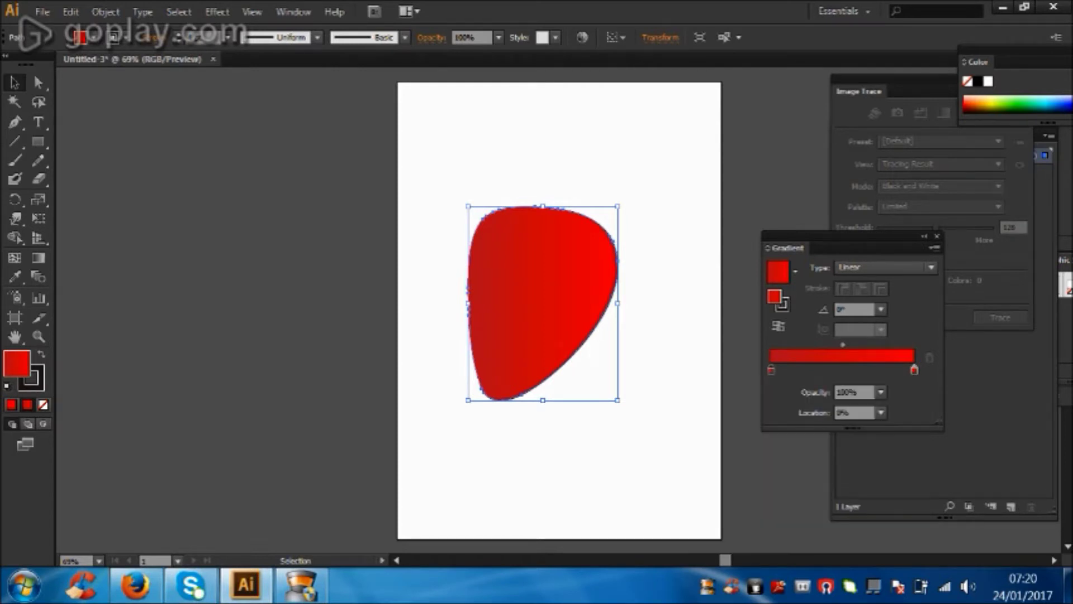
- Darken the left gradient stop to a deep red with no green
double_click(771, 369)
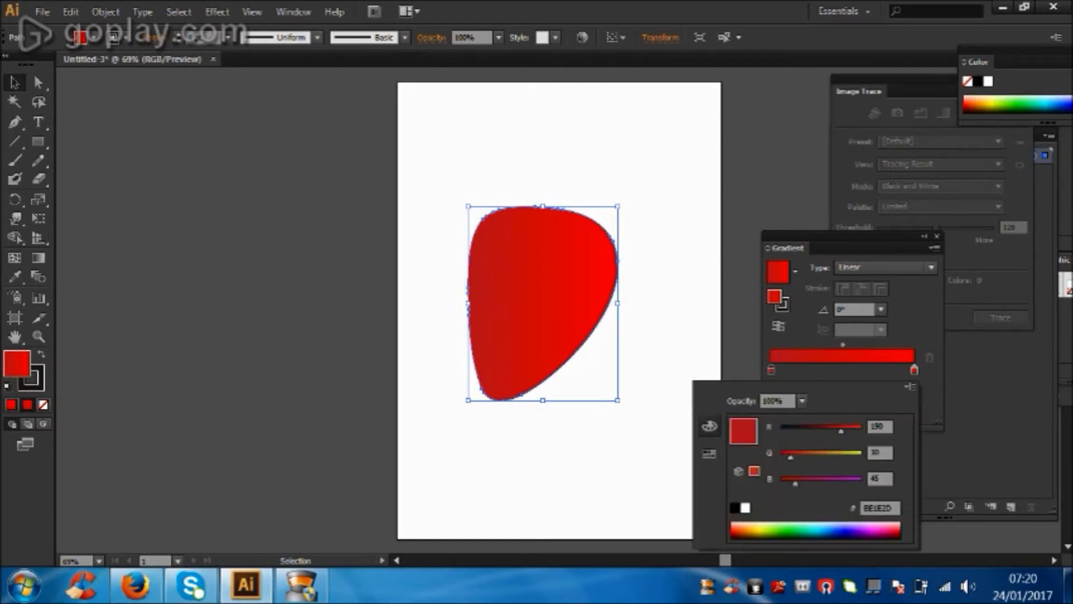
mouse_move(790, 457)
mouse_down()
mouse_move(780, 457)
mouse_move(782, 483)
mouse_up()
drag(840, 431, 825, 431)
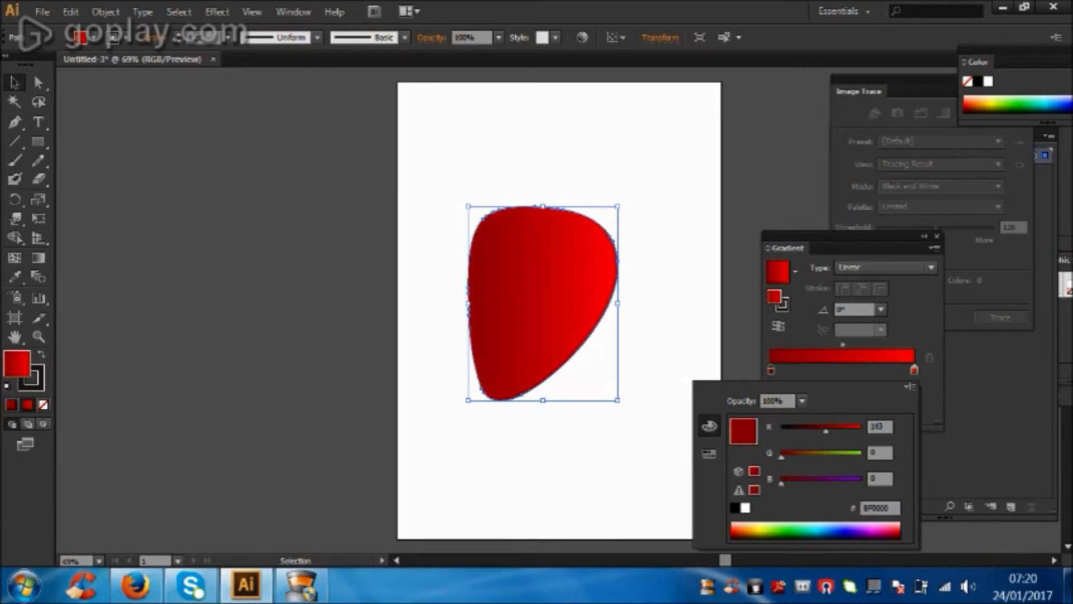
click(802, 366)
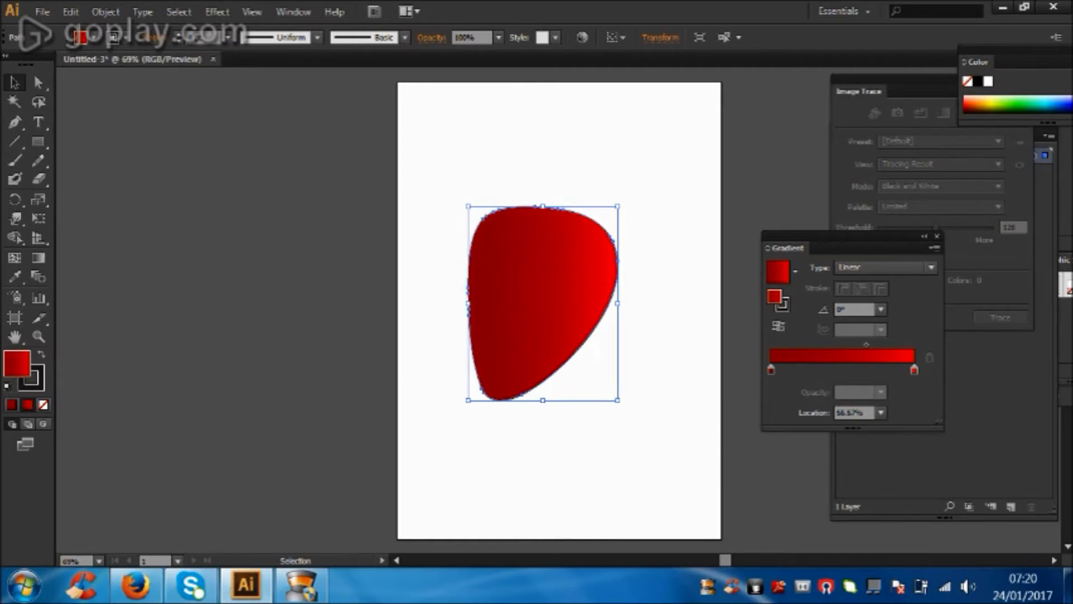
- Shift the strawberry body slightly right and down, then deselect it
drag(545, 285, 561, 298)
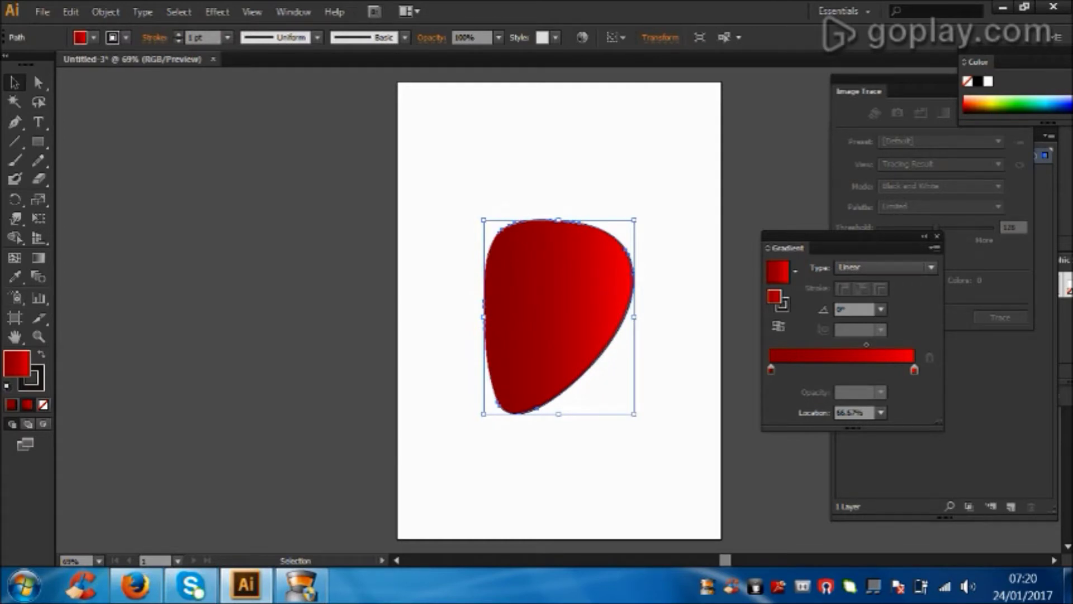
key(ctrl+shift+a)
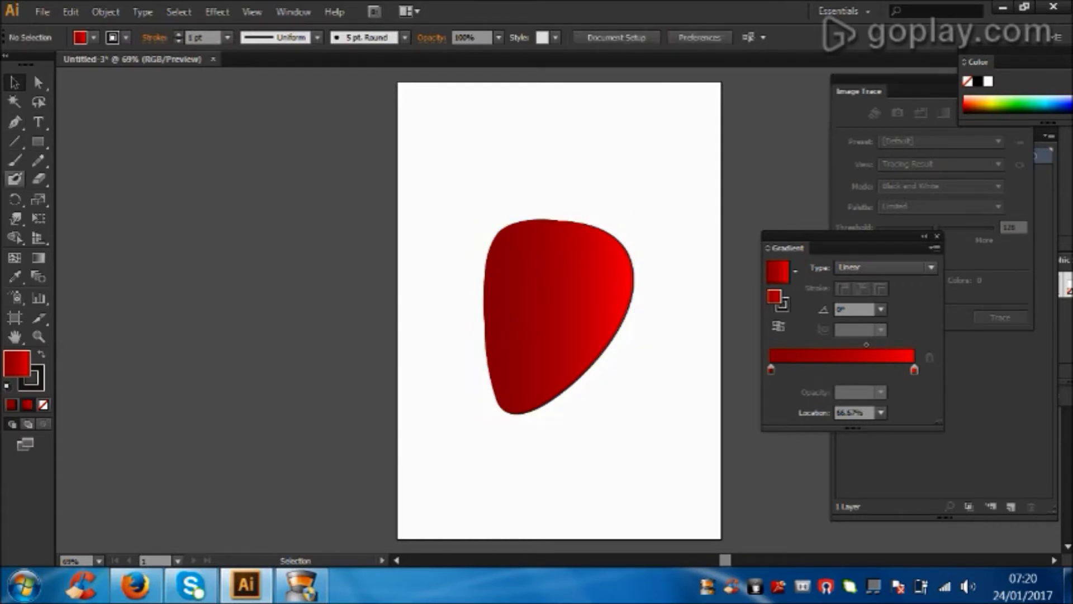
click(15, 141)
- Draw a small curved leaf shape above the strawberry body
click(15, 122)
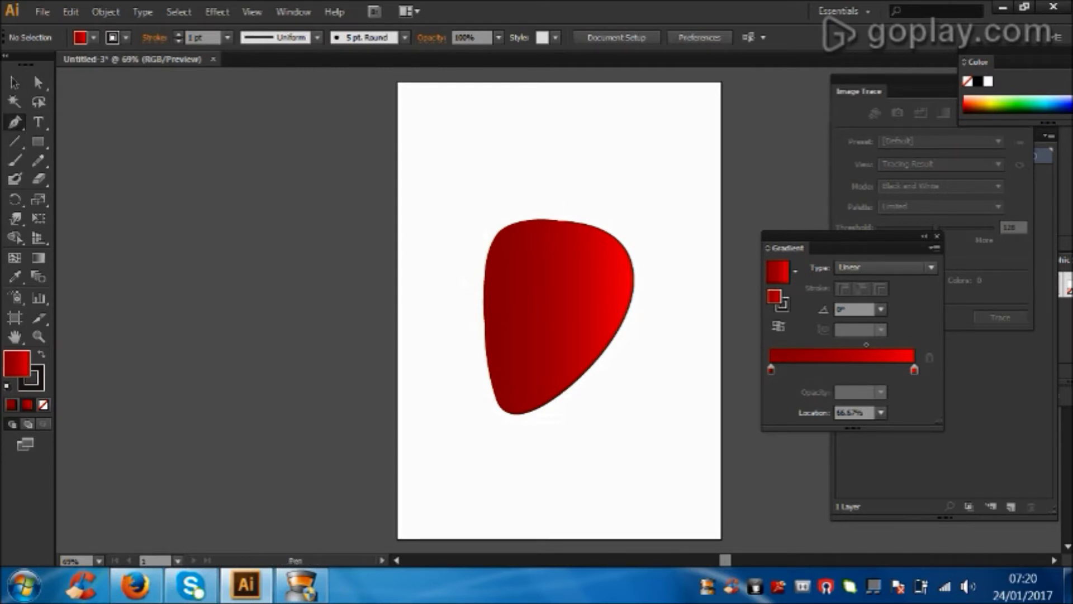
drag(565, 175, 505, 153)
click(506, 153)
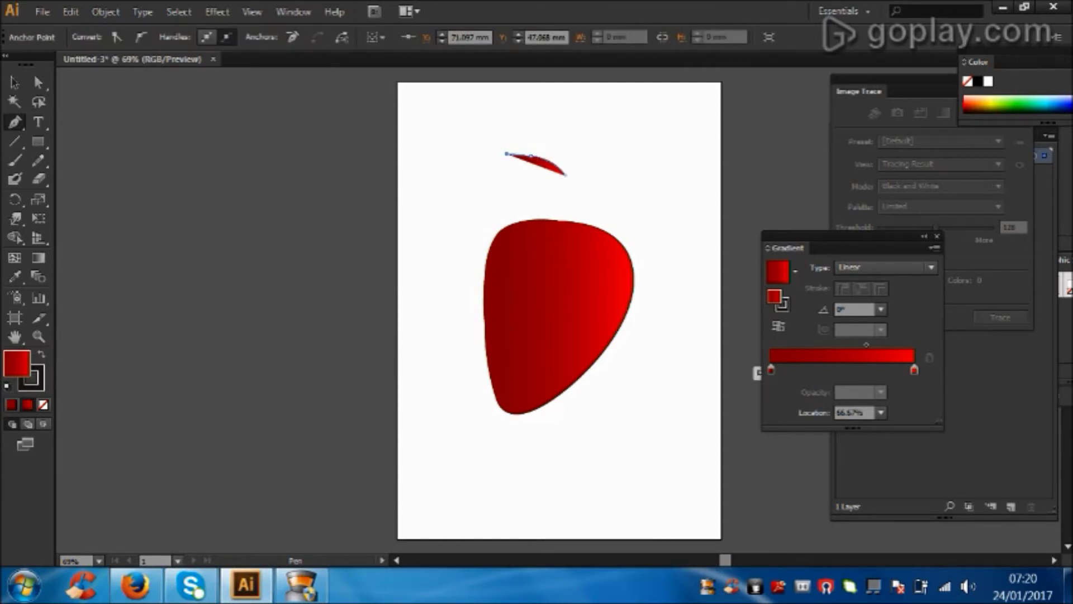
- Give the leaf a yellow-to-dark-green gradient, dark stop moved to about 55%, and begin a second leaf
double_click(771, 370)
mouse_move(782, 456)
mouse_down()
mouse_move(861, 456)
mouse_move(861, 431)
mouse_move(782, 431)
mouse_up()
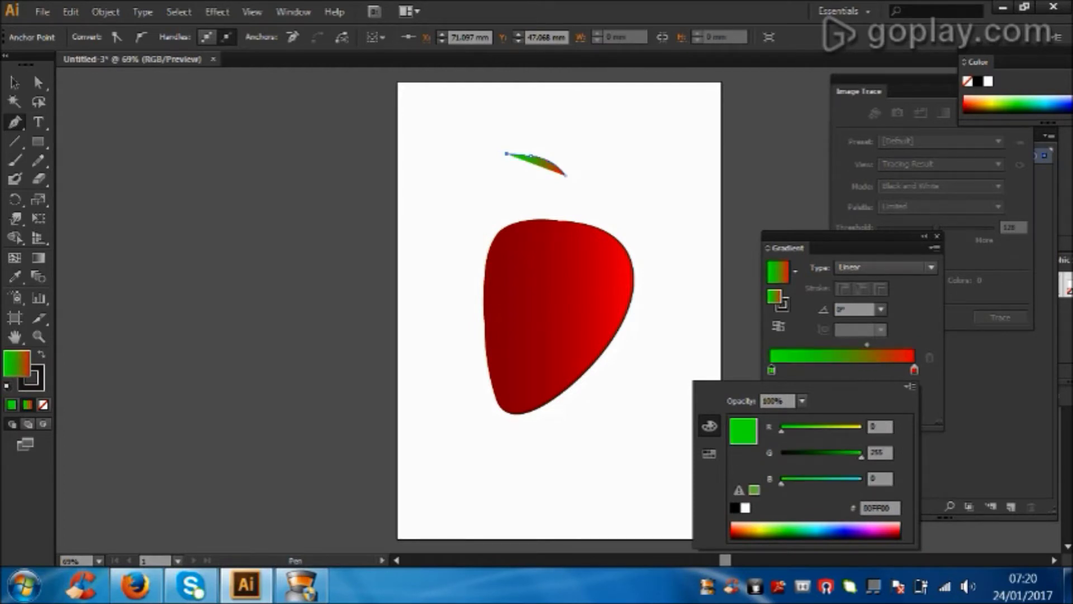
double_click(913, 369)
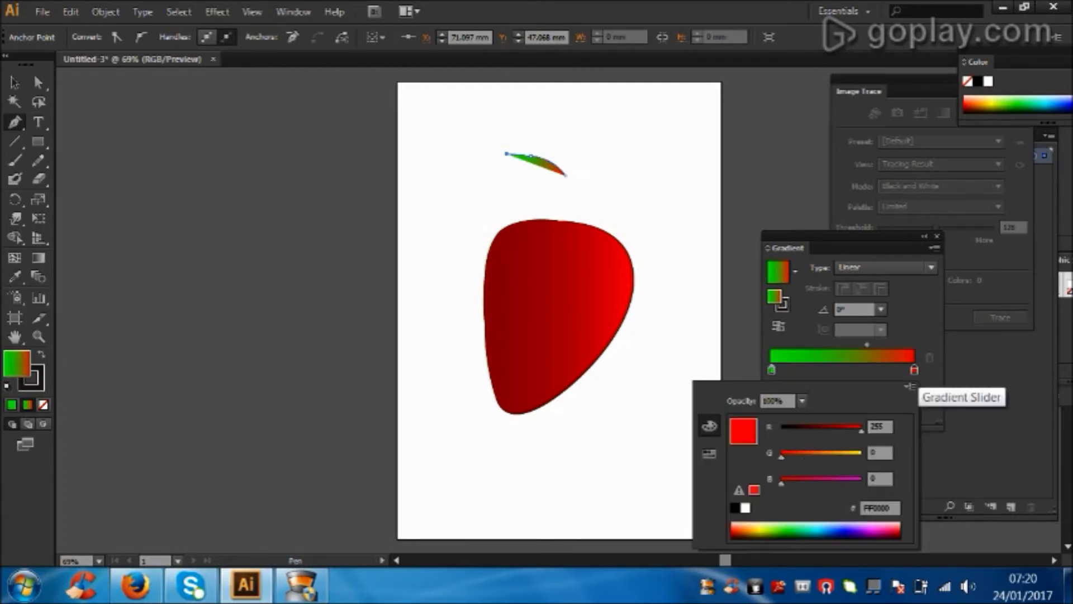
mouse_move(781, 457)
mouse_down()
mouse_move(857, 456)
mouse_move(782, 431)
mouse_up()
drag(857, 457, 803, 456)
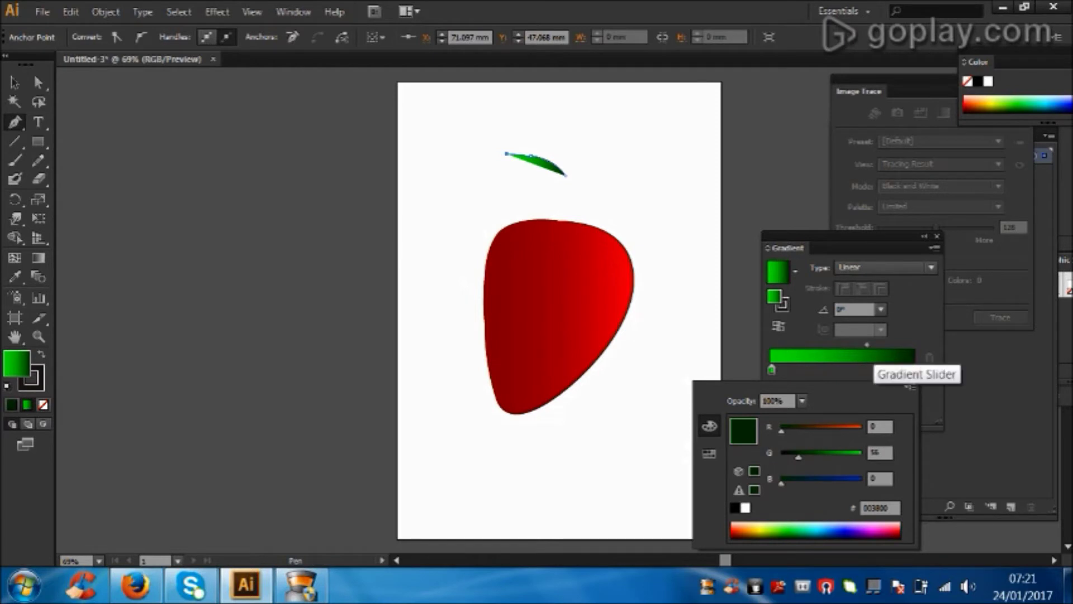
click(875, 363)
mouse_move(915, 370)
mouse_down()
mouse_move(882, 369)
mouse_move(830, 344)
mouse_up()
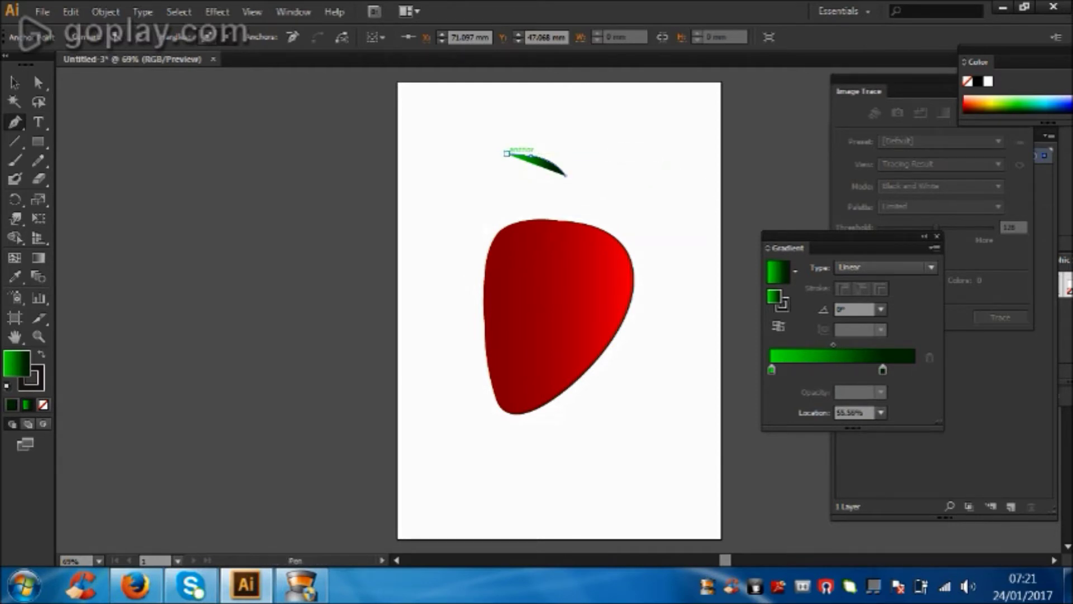
click(507, 153)
drag(539, 186, 561, 189)
- Complete the second leaf and draw the lower and right-side leaves around the first
click(564, 188)
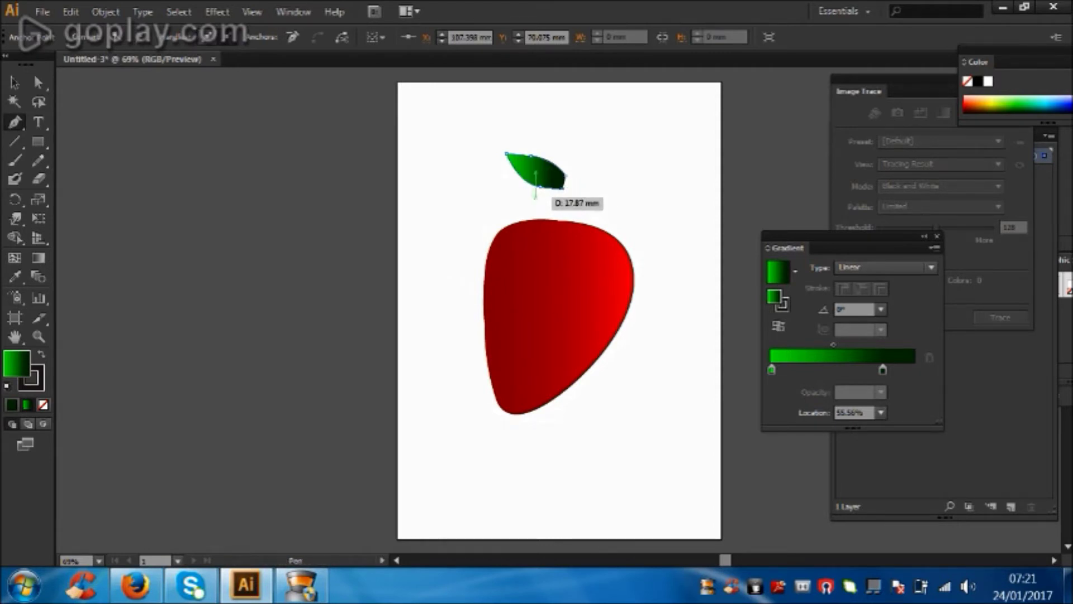
click(535, 184)
click(526, 219)
click(562, 188)
drag(555, 220, 574, 196)
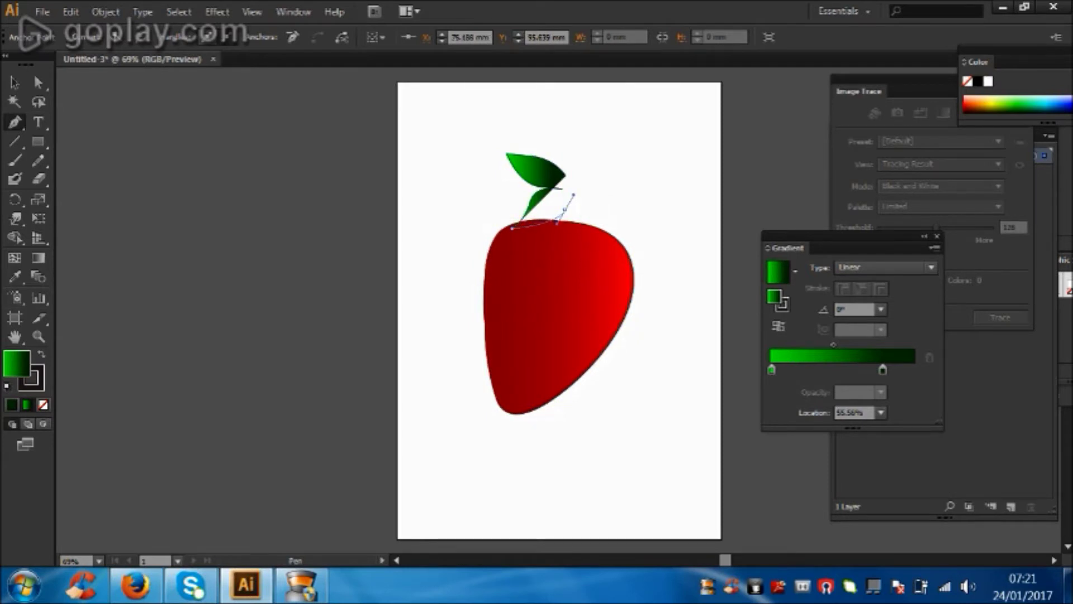
click(573, 192)
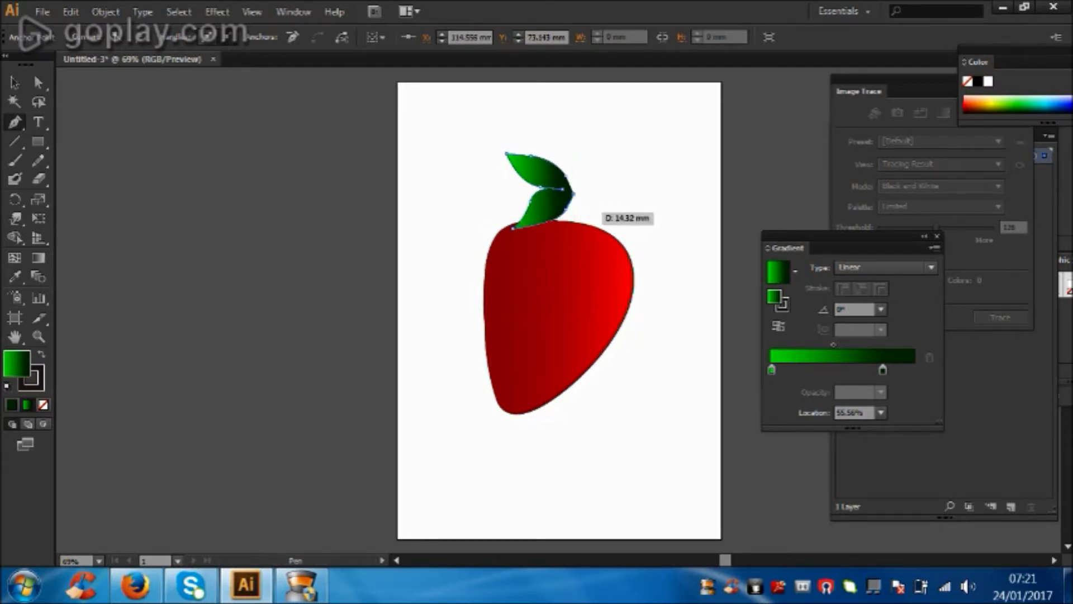
mouse_move(582, 220)
mouse_down()
mouse_move(615, 236)
mouse_move(601, 193)
mouse_up()
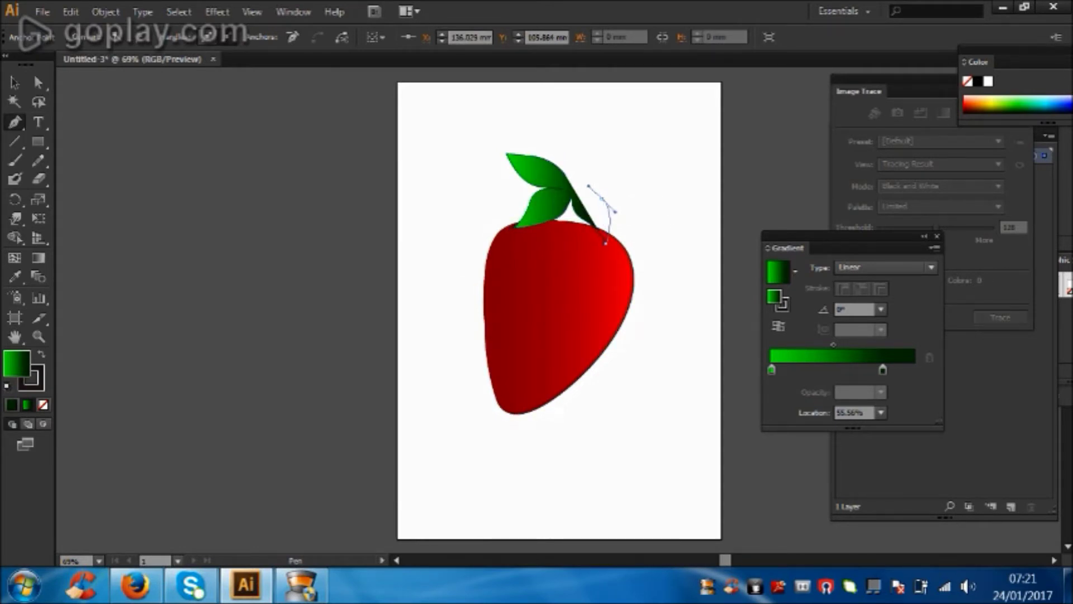
click(573, 193)
- Draw the rightward and upward leaves, then drag the five-leaf crown onto the strawberry
click(587, 186)
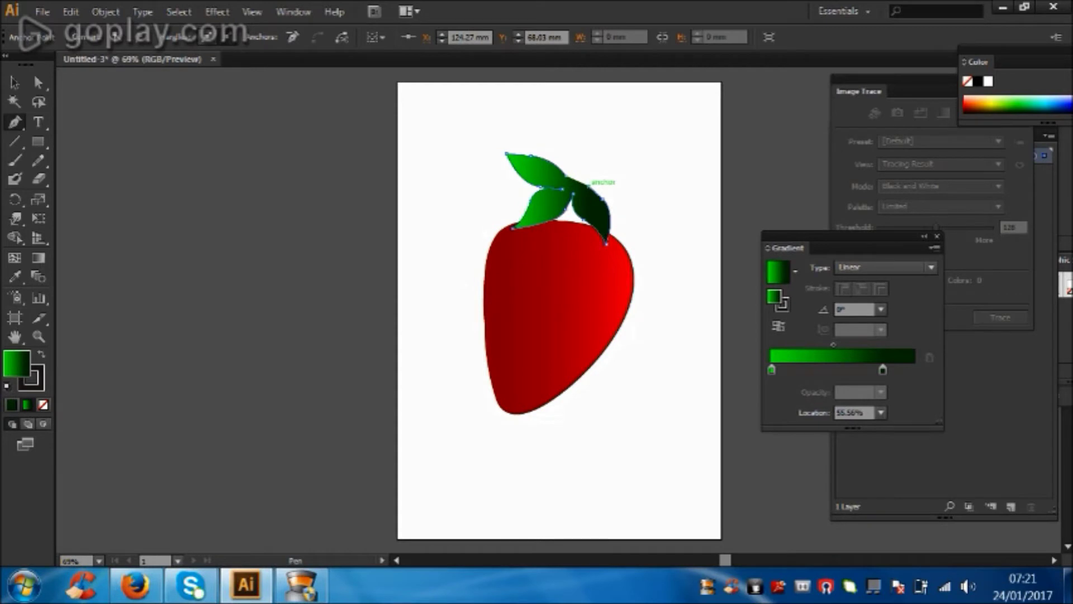
mouse_move(614, 204)
mouse_down()
mouse_move(648, 194)
mouse_move(591, 166)
mouse_up()
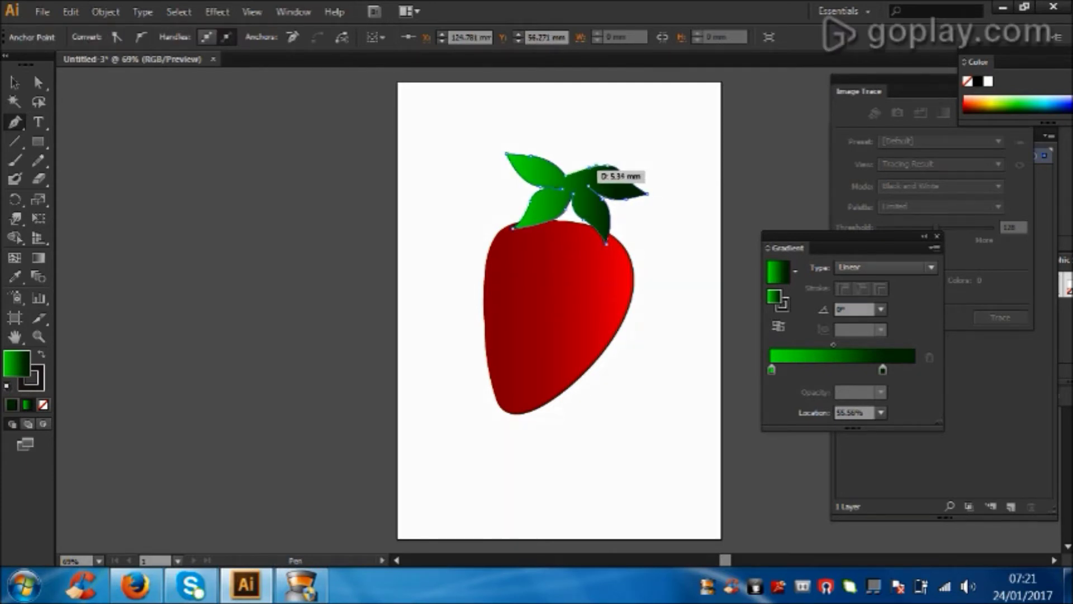
drag(584, 167, 560, 119)
click(561, 119)
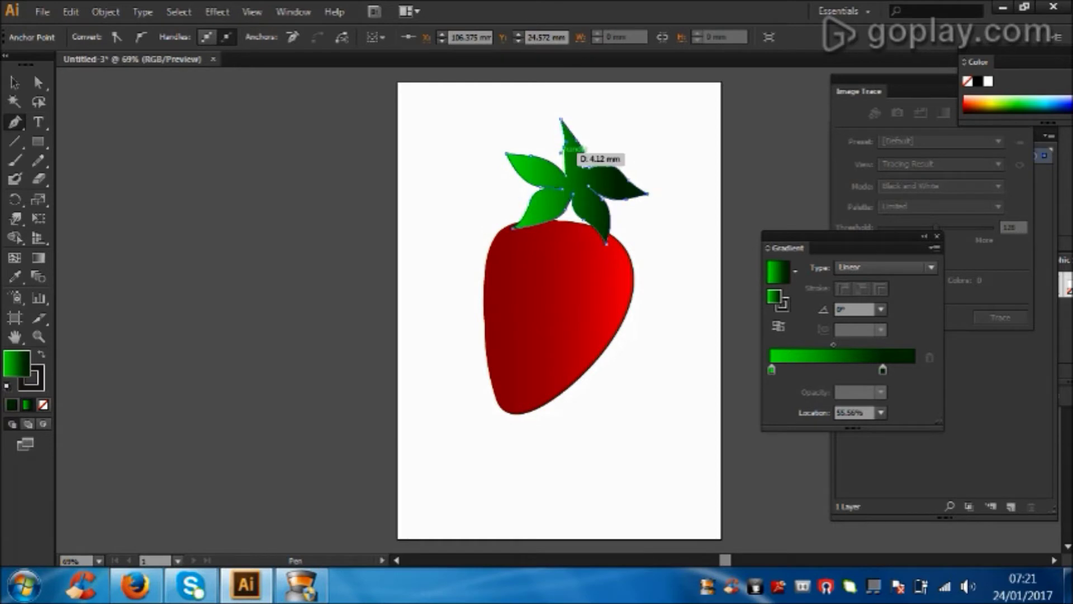
click(562, 148)
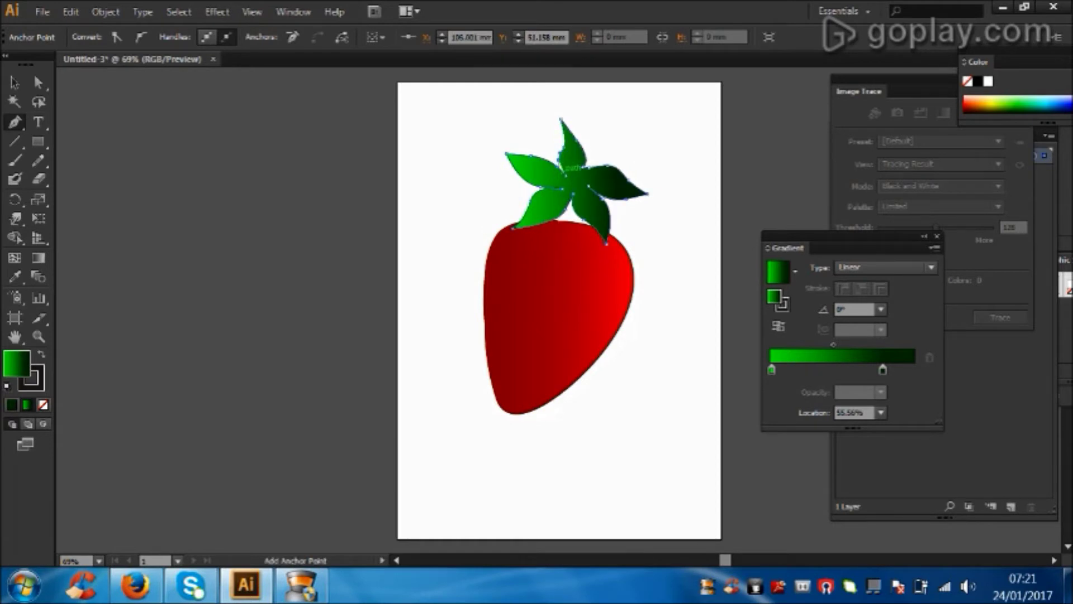
click(564, 175)
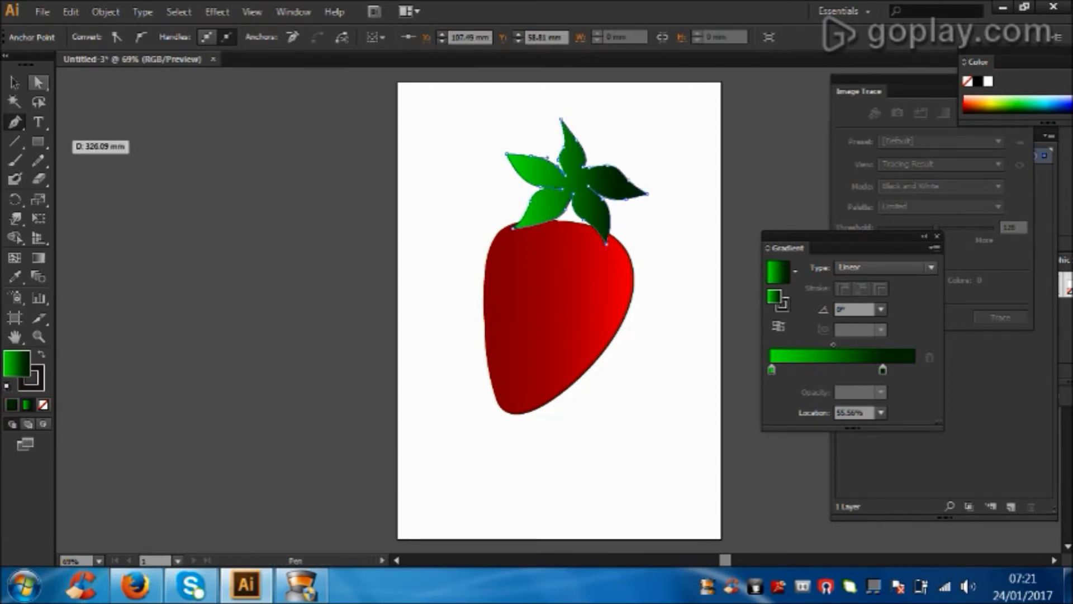
click(14, 83)
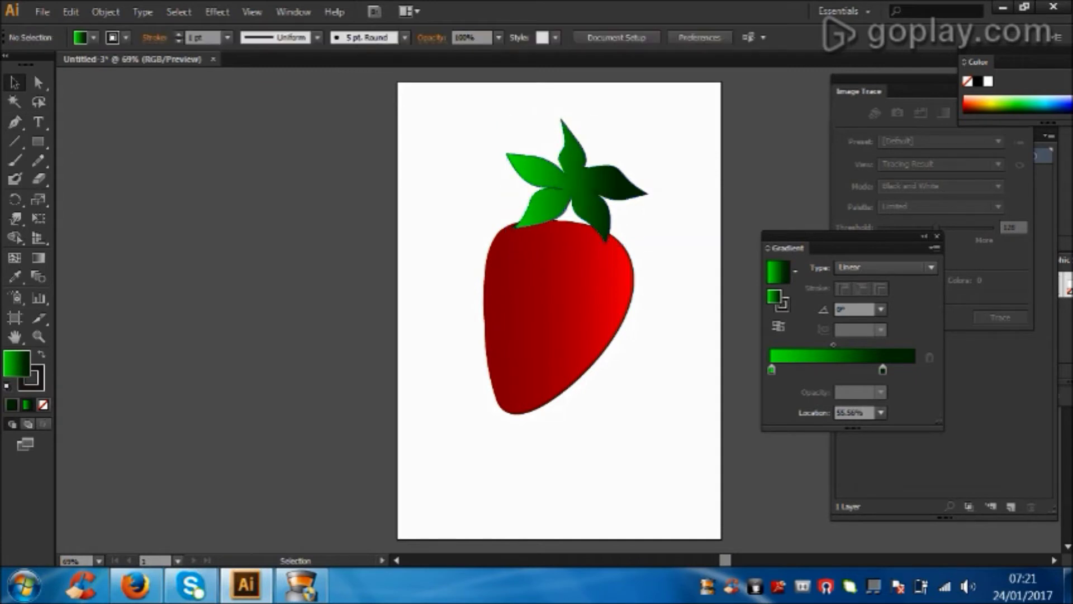
mouse_move(603, 175)
mouse_down()
mouse_move(603, 211)
mouse_move(575, 239)
mouse_up()
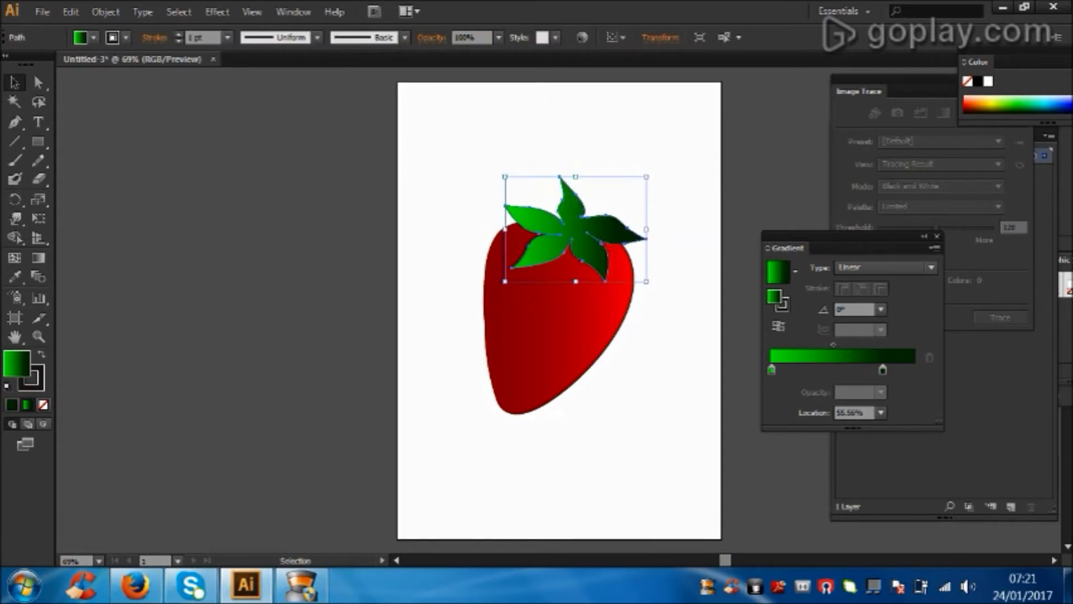
- Draw a slanted stem path rising from the crown centre with the Pen tool
click(642, 279)
key(p)
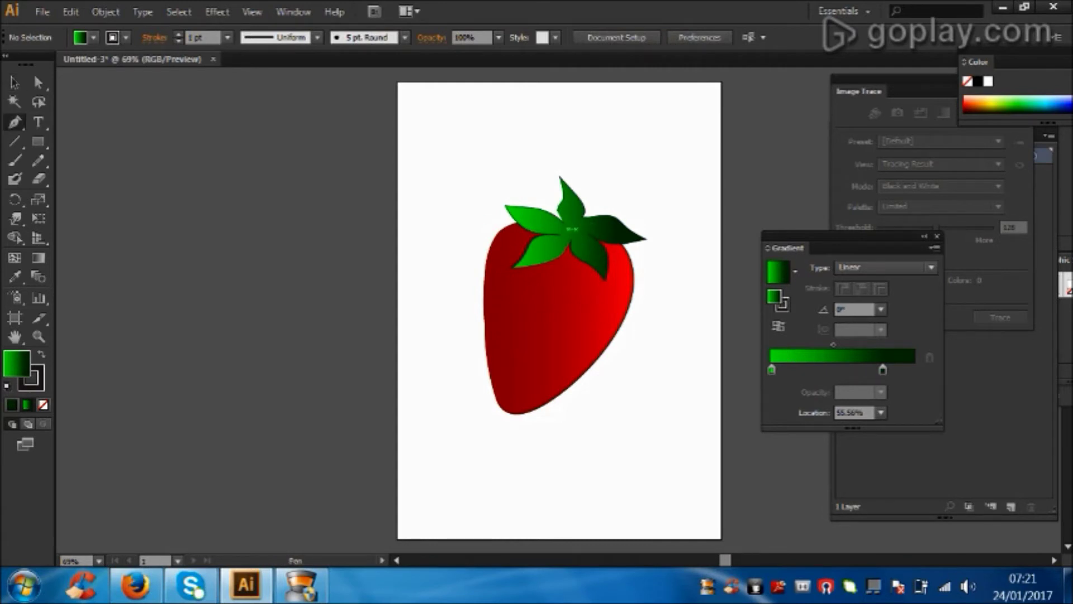
click(567, 230)
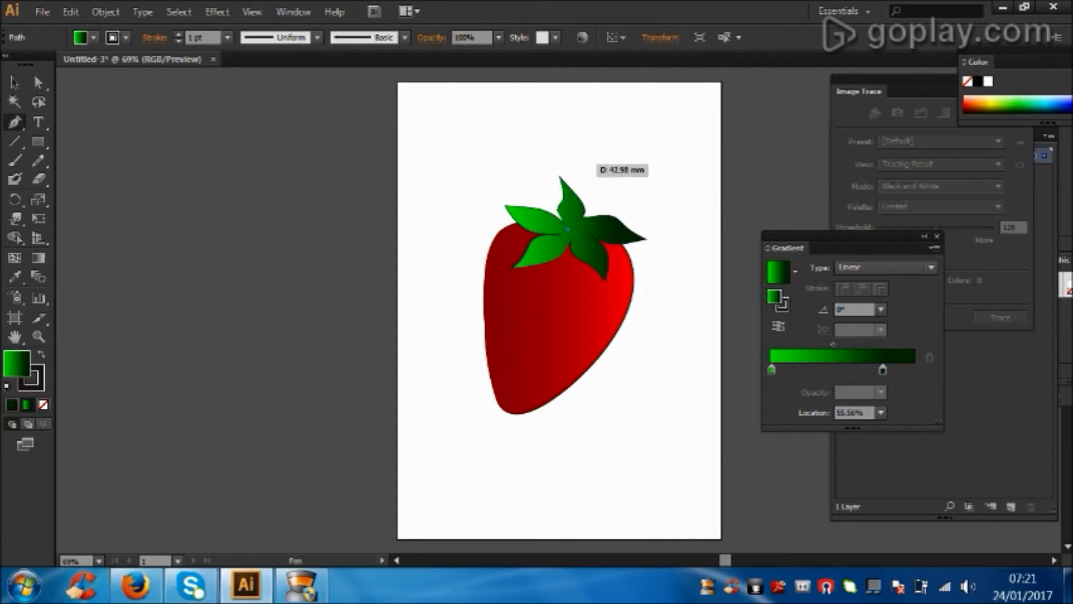
click(586, 152)
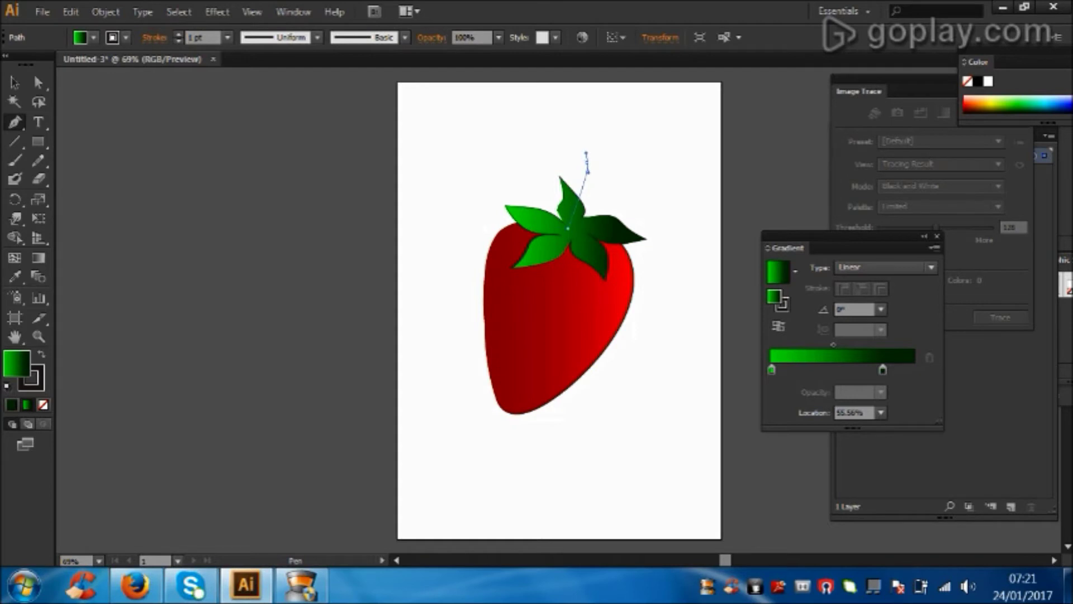
click(612, 168)
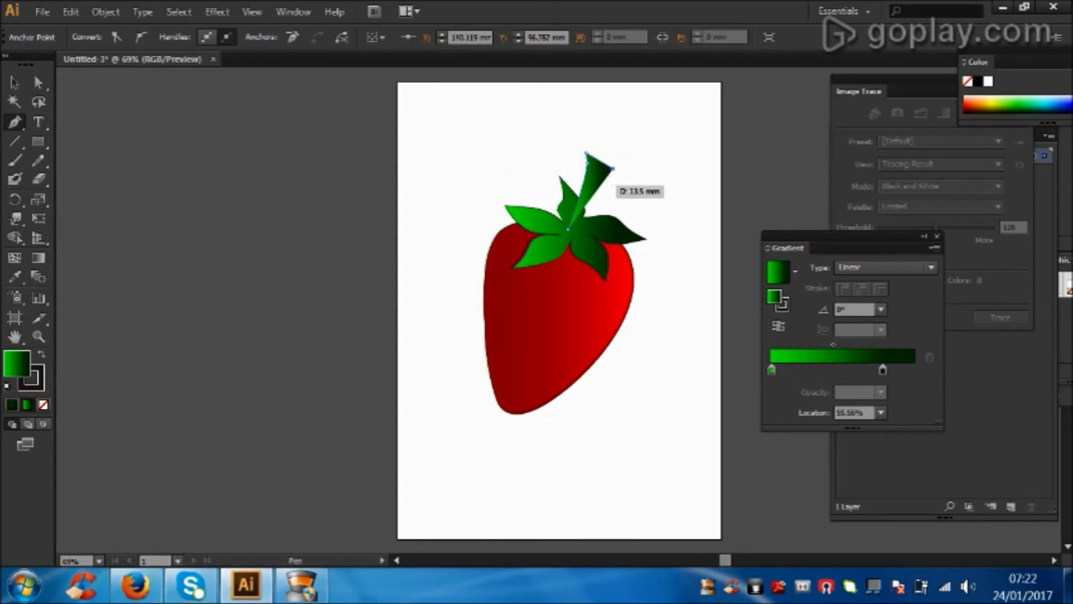
drag(581, 228, 613, 229)
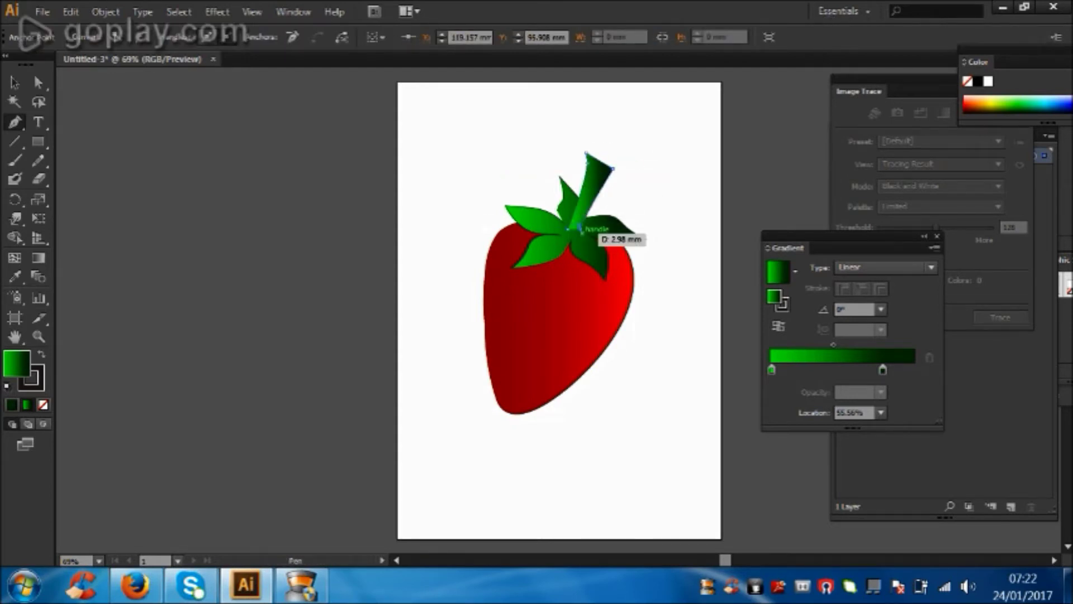
click(16, 82)
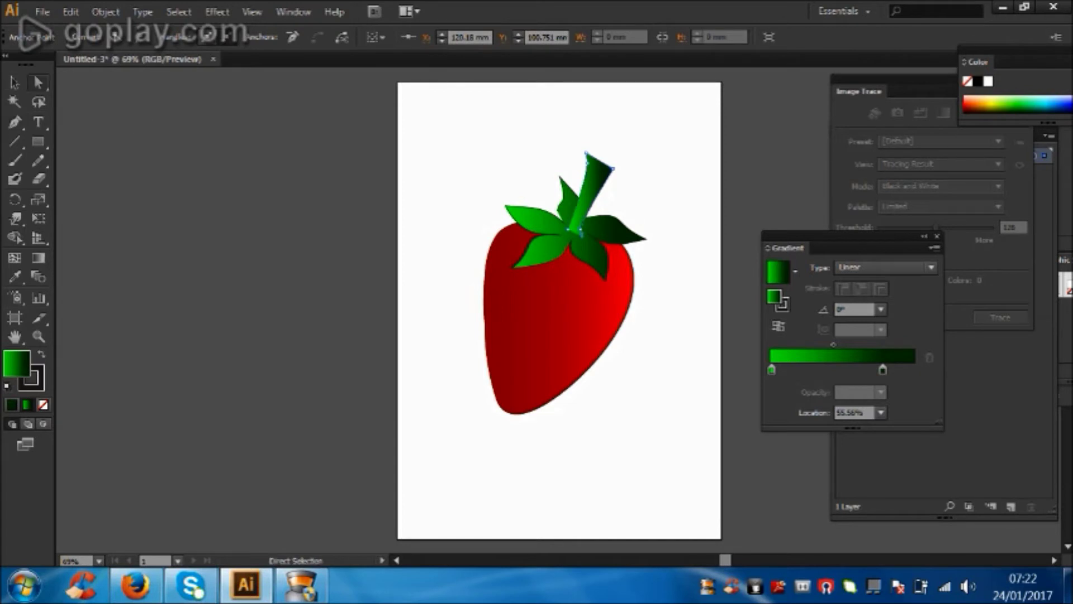
- Select the stem, try shifting its gradient's green stop, then undo that change
key(ctrl+shift+a)
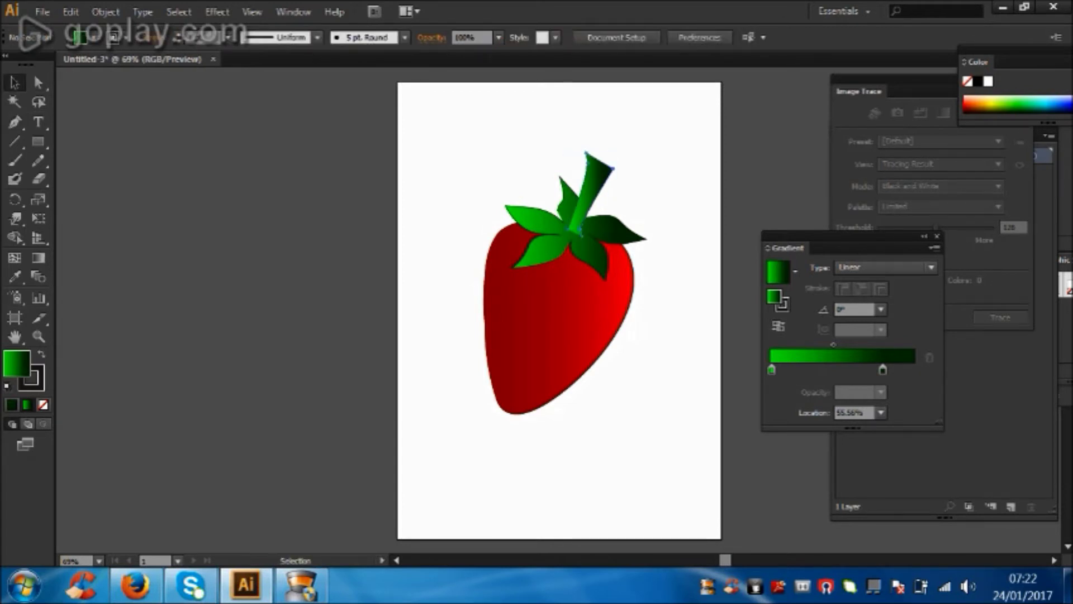
click(590, 187)
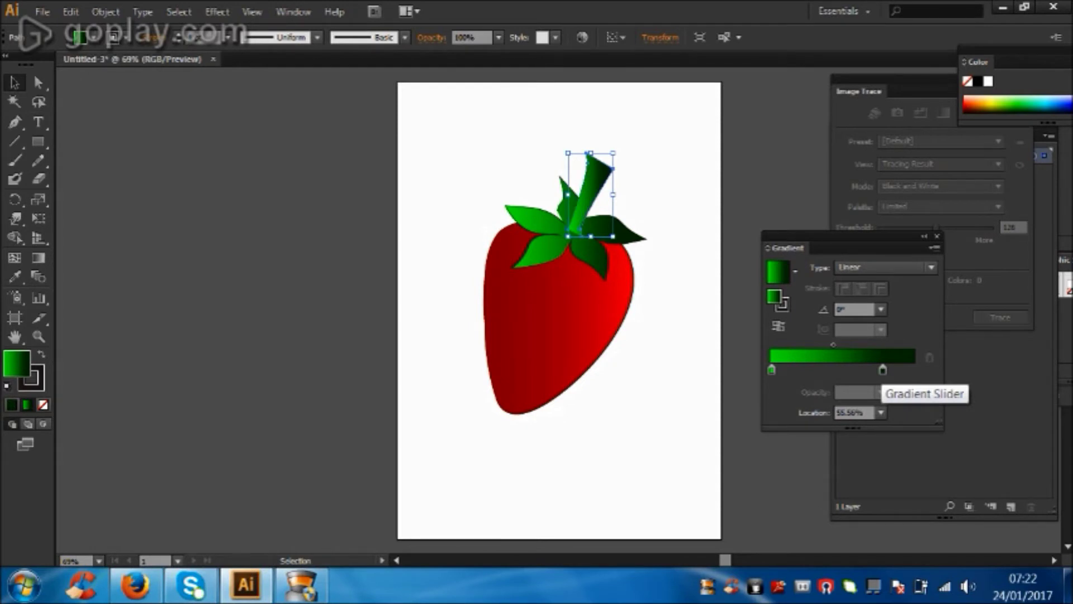
mouse_move(771, 369)
mouse_down()
mouse_move(809, 369)
mouse_move(783, 369)
mouse_up()
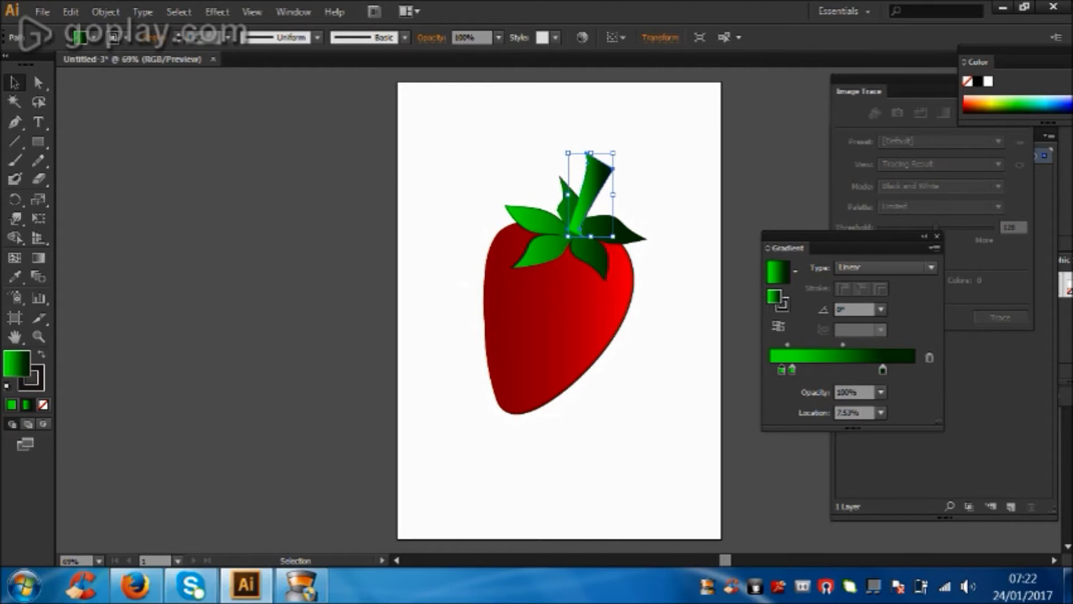
click(15, 276)
key(ctrl+z)
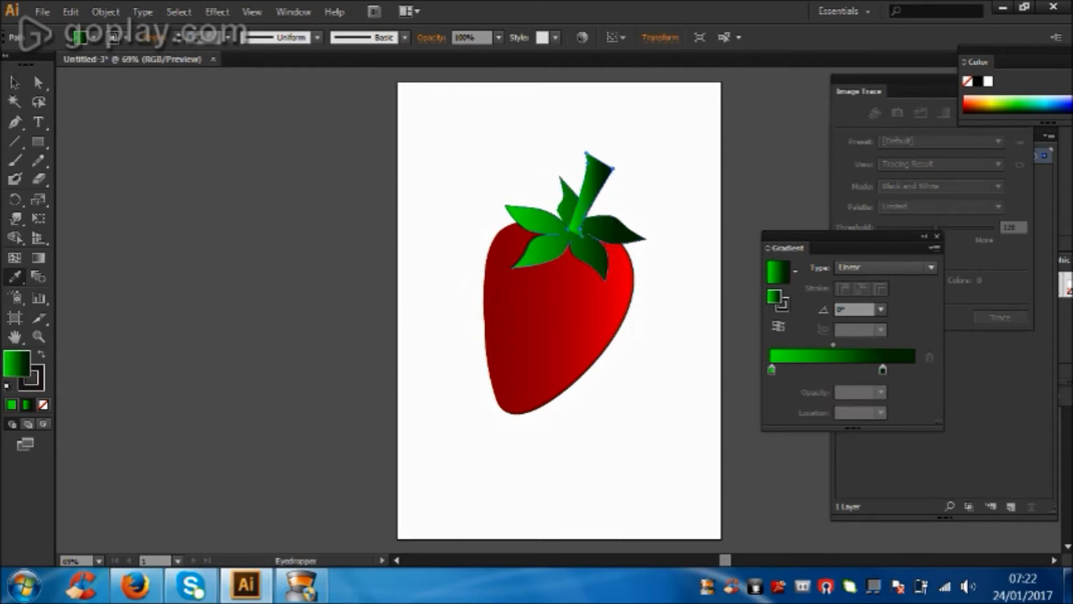
key(v)
key(ctrl+shift+a)
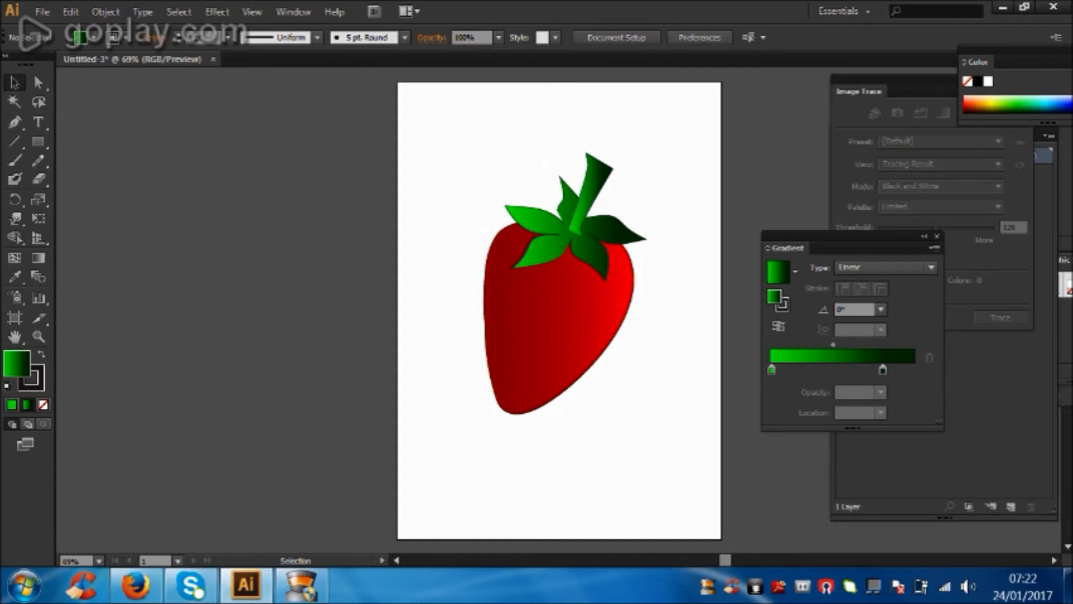
click(589, 187)
key(shift+e)
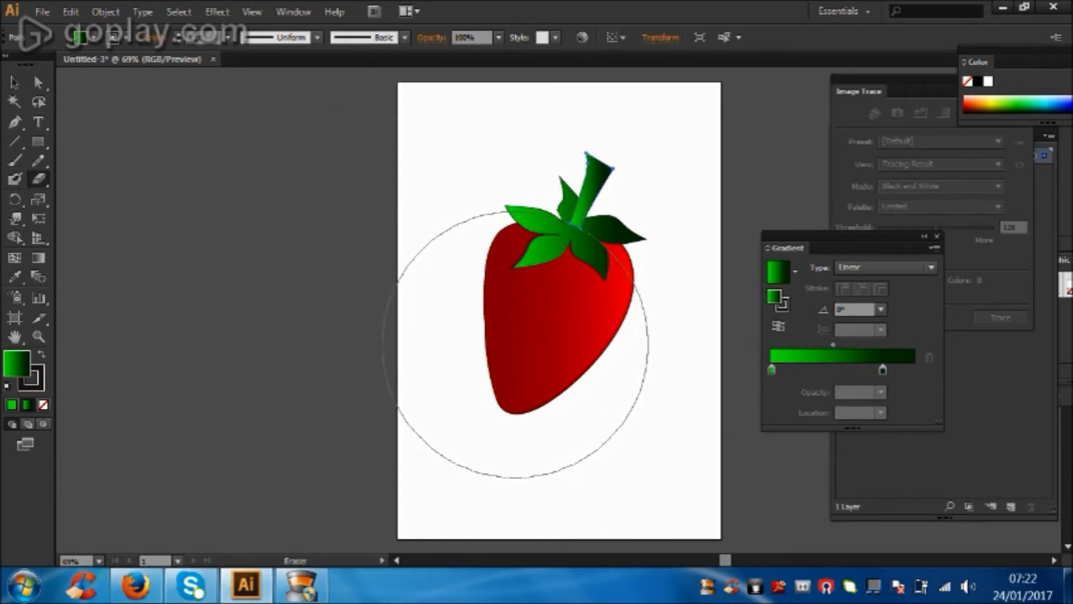
click(15, 83)
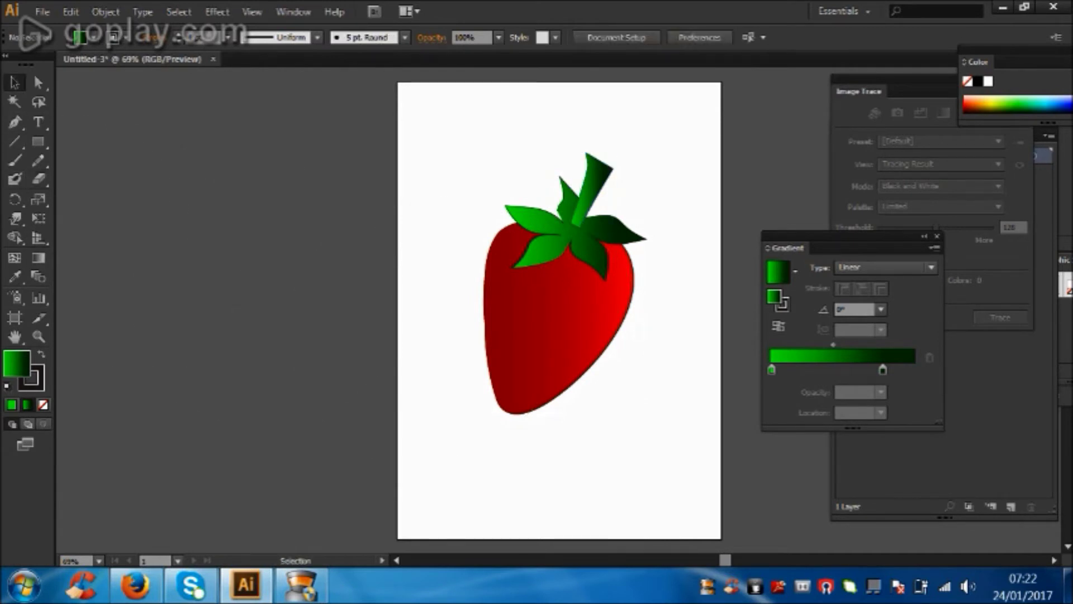
- Enlarge the strawberry body down and left to about 121 × 157 mm, nudging it right
click(559, 335)
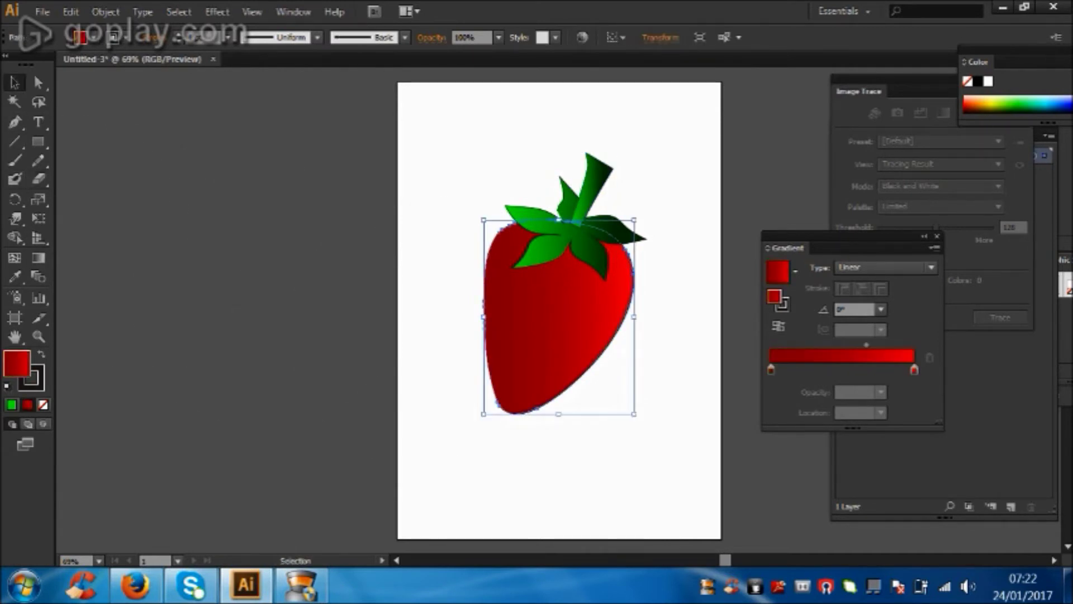
drag(483, 414, 447, 461)
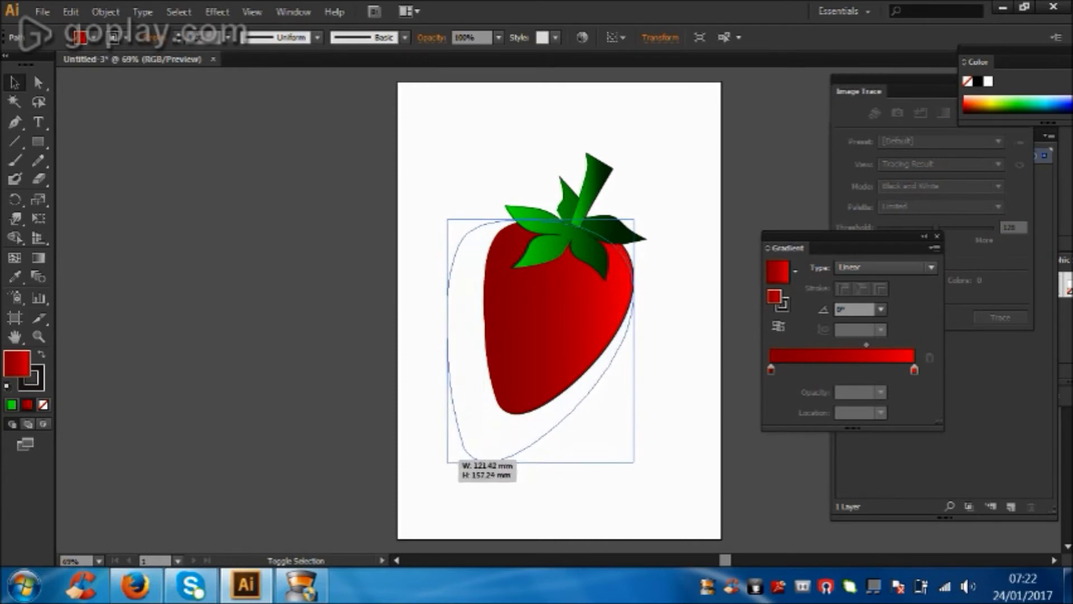
drag(559, 335, 565, 335)
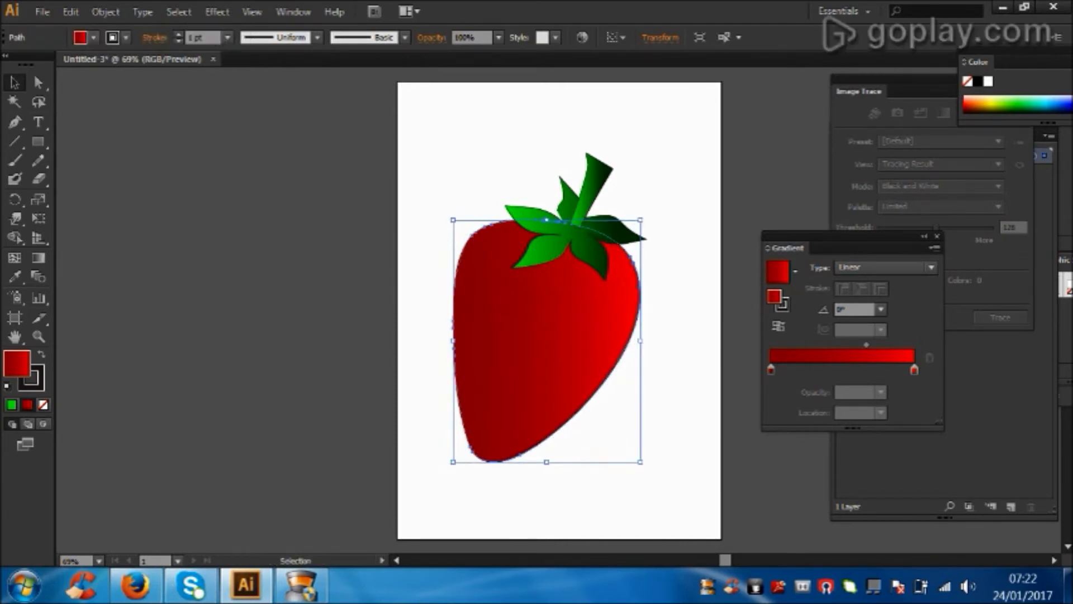
- Bring the green leaves to the front, in front of the body, and deselect everything
click(565, 211)
right_click(567, 210)
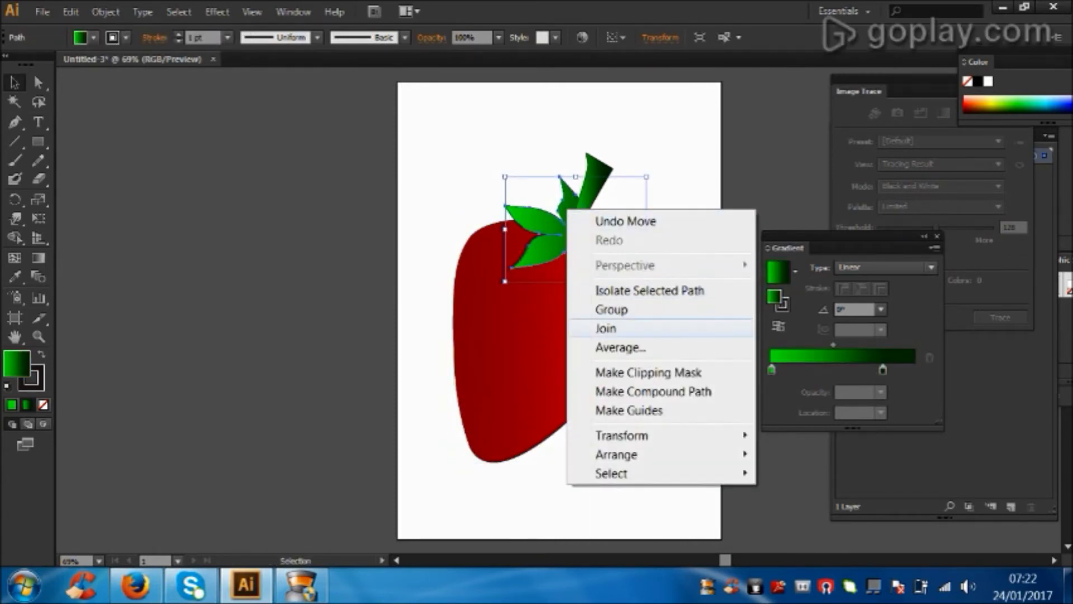
click(606, 328)
key(ctrl+shift+a)
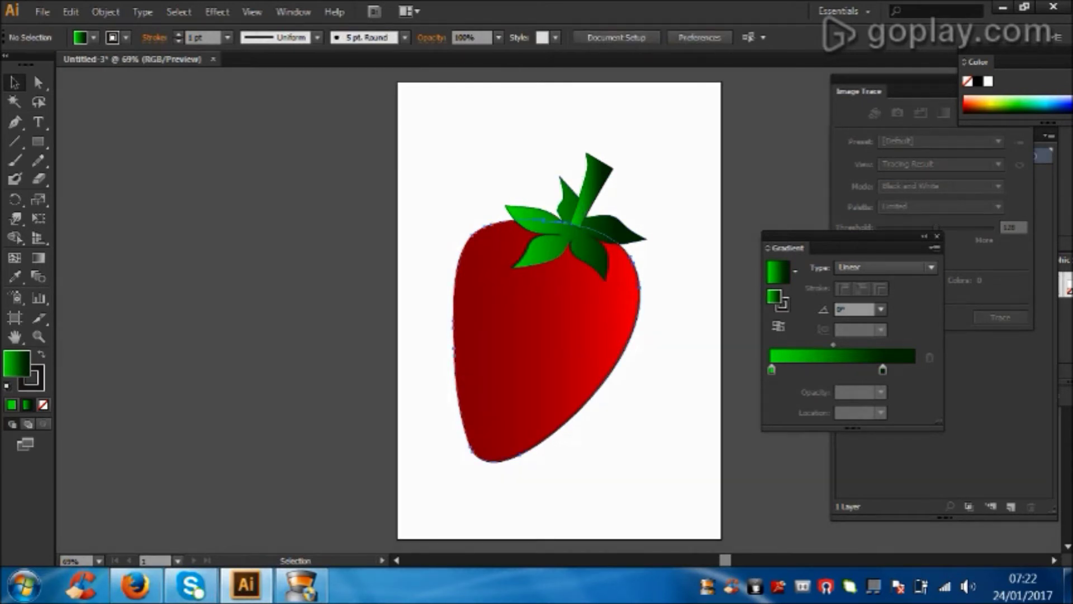
click(537, 335)
click(279, 279)
click(15, 140)
- Draw a small drop-shaped seed above the strawberry with the Pen tool
key(p)
click(467, 139)
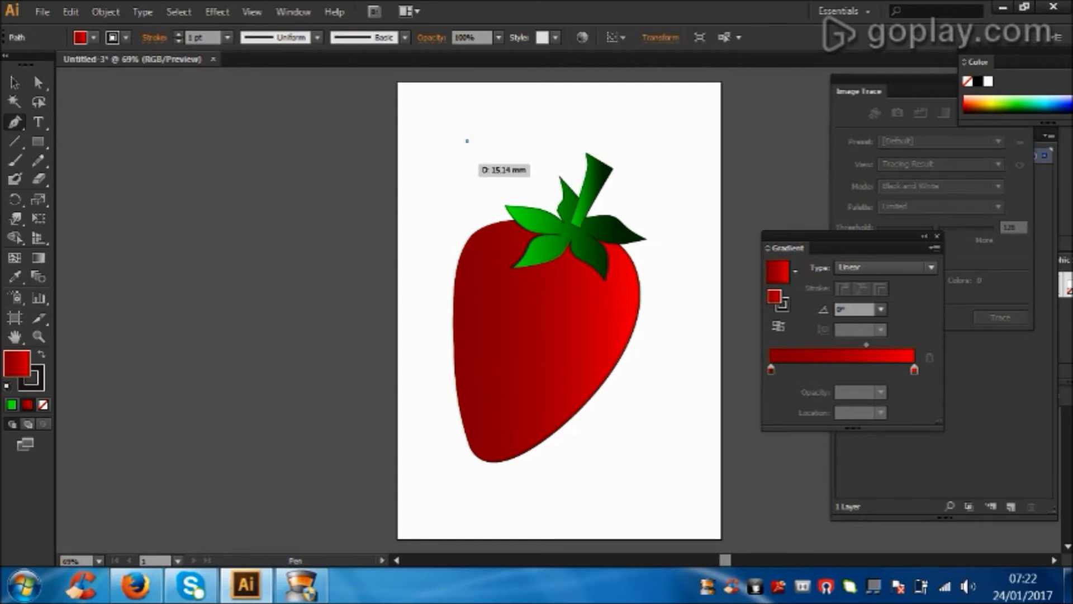
mouse_move(468, 163)
mouse_down()
mouse_move(487, 163)
mouse_move(480, 148)
mouse_up()
click(468, 140)
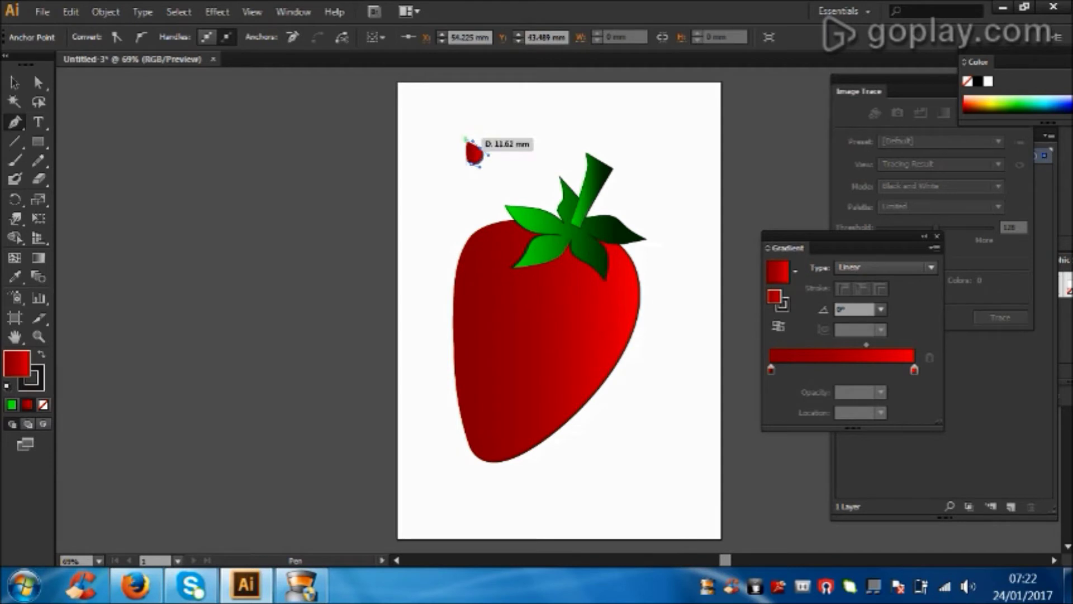
click(15, 82)
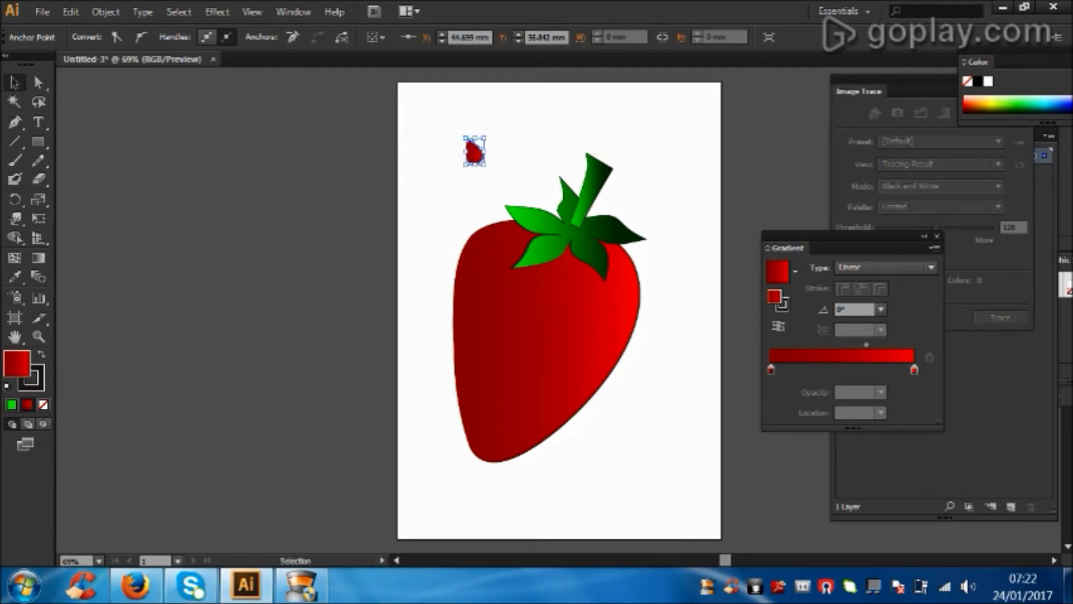
click(526, 129)
click(474, 152)
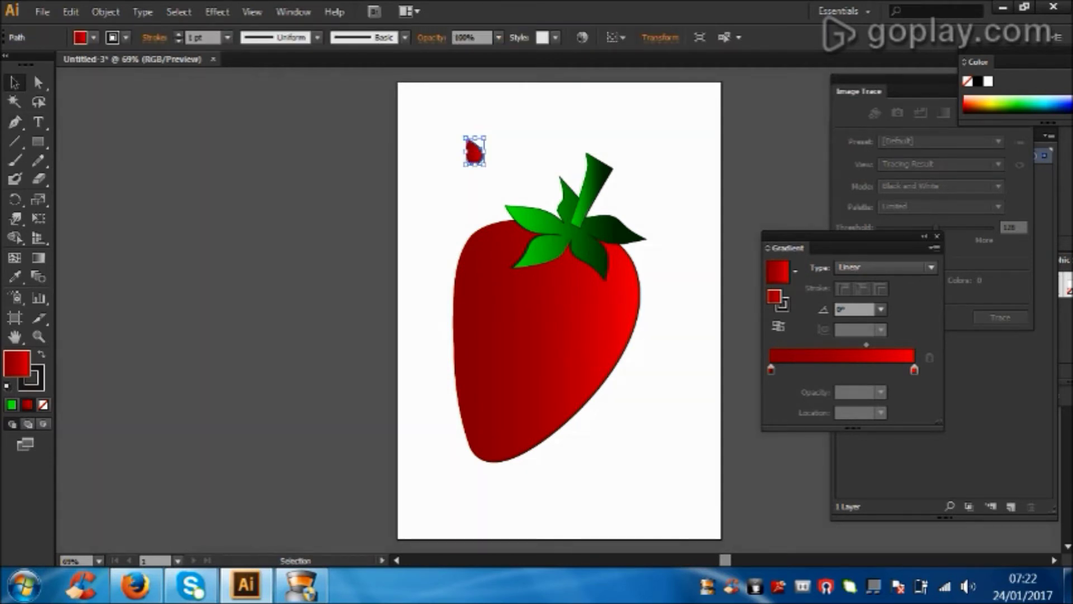
- Set the seed's gradient stops to yellow and pale yellow
double_click(771, 369)
mouse_move(781, 457)
mouse_down()
mouse_move(841, 456)
mouse_move(851, 429)
mouse_move(855, 456)
mouse_up()
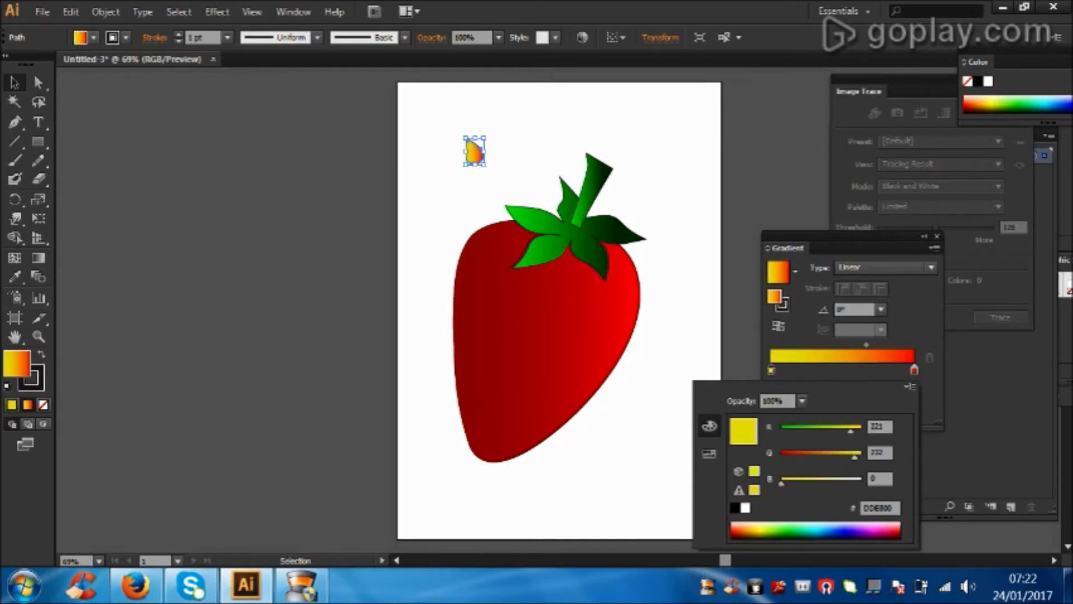
click(914, 369)
double_click(914, 369)
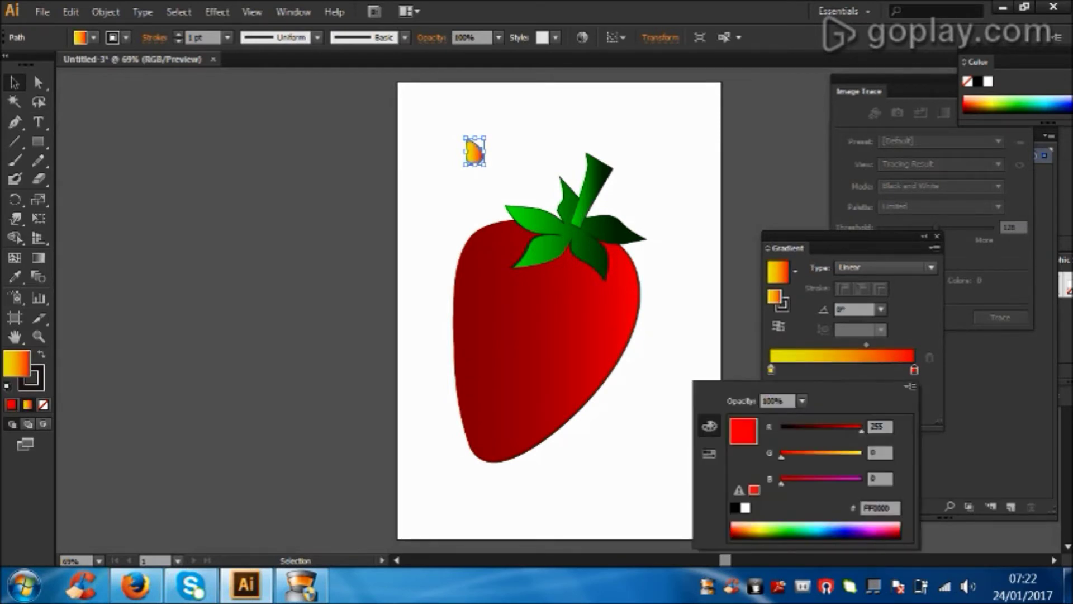
drag(781, 457, 861, 457)
mouse_move(781, 482)
mouse_down()
mouse_move(812, 482)
mouse_move(803, 482)
mouse_up()
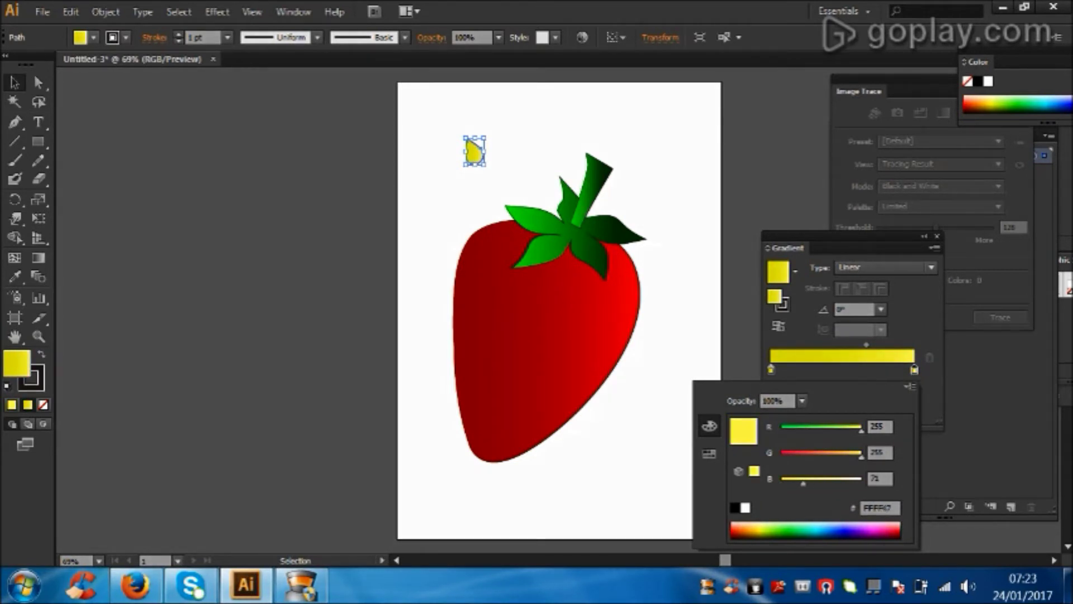
key(Escape)
- Lighten the right stop to a paler yellow and shift the gradient midpoint slightly left
key(ctrl+shift+a)
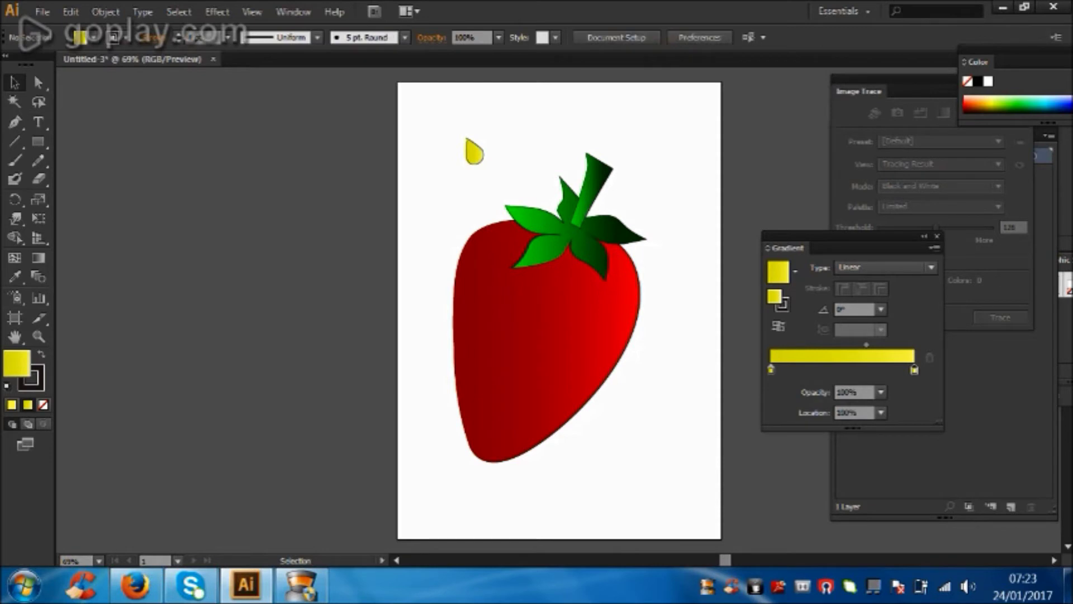
right_click(472, 153)
key(Escape)
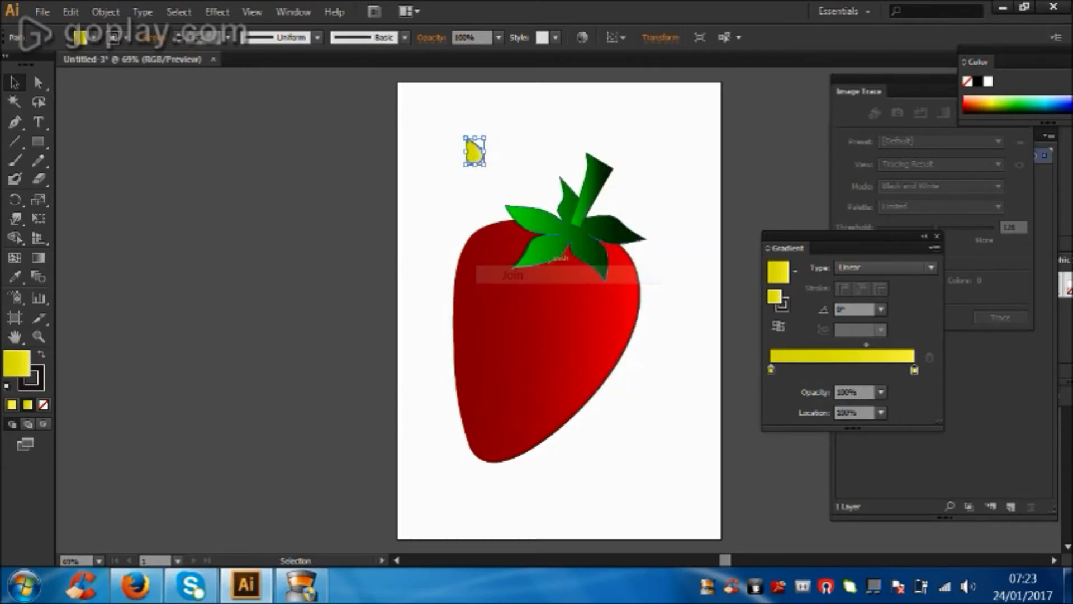
double_click(914, 369)
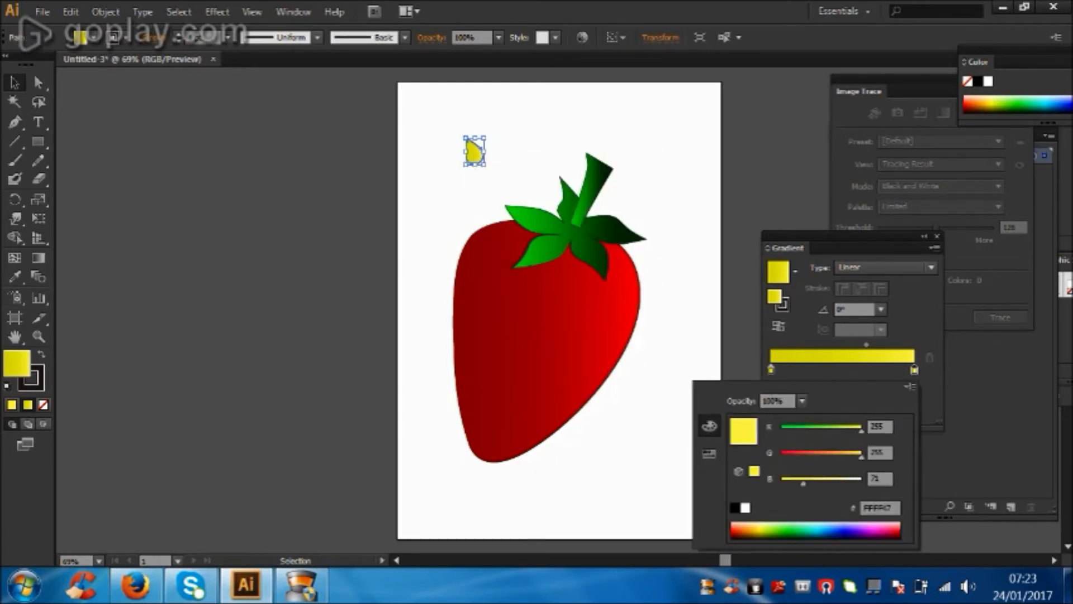
drag(803, 483, 823, 483)
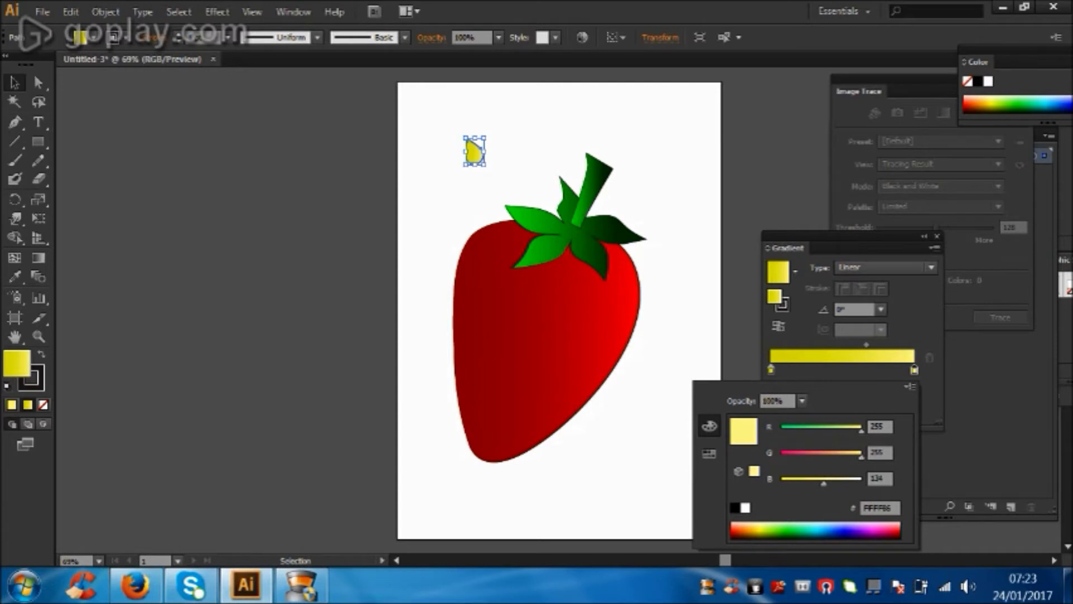
key(Return)
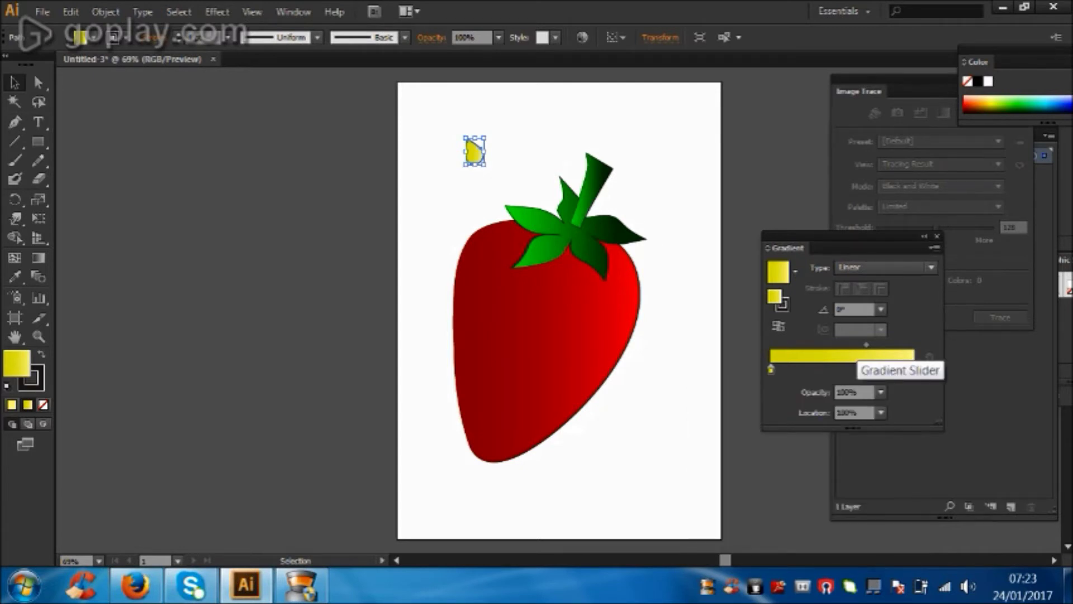
drag(867, 344, 844, 344)
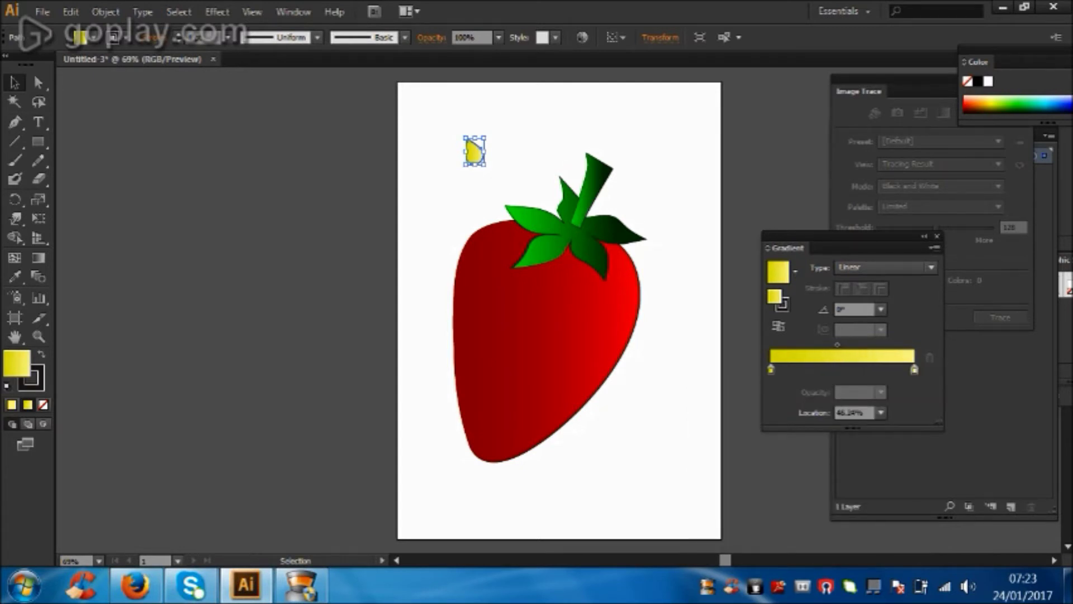
- Remove the seed's outline by setting its stroke to None
key(ctrl+shift+a)
click(474, 152)
key(x)
key(slash)
- Move the yellow drop onto the strawberry, tilt it, shrink it slightly and set it upper left
key(x)
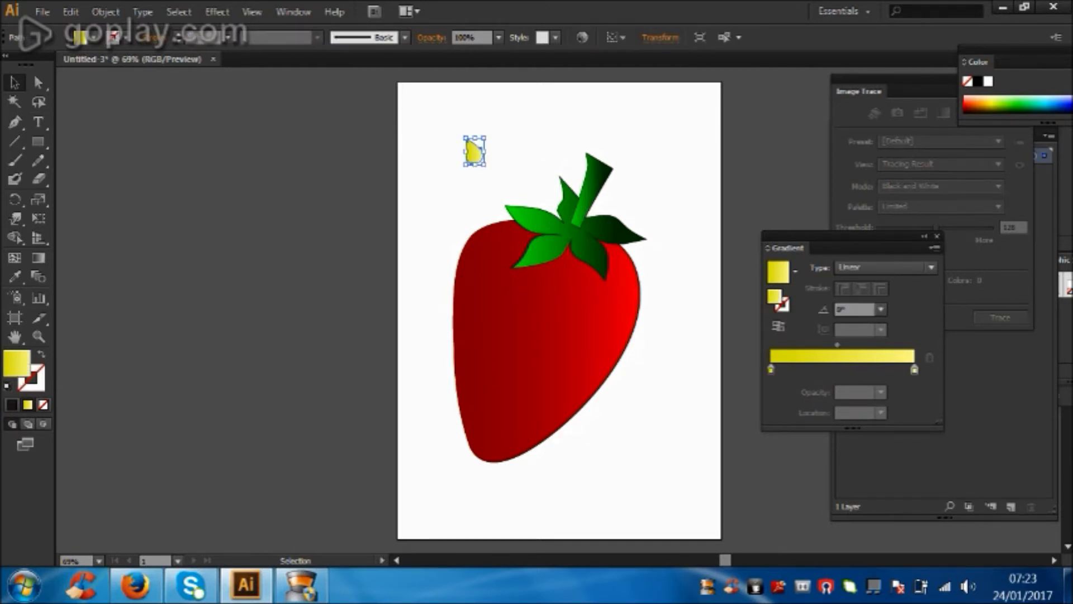
drag(474, 151, 499, 295)
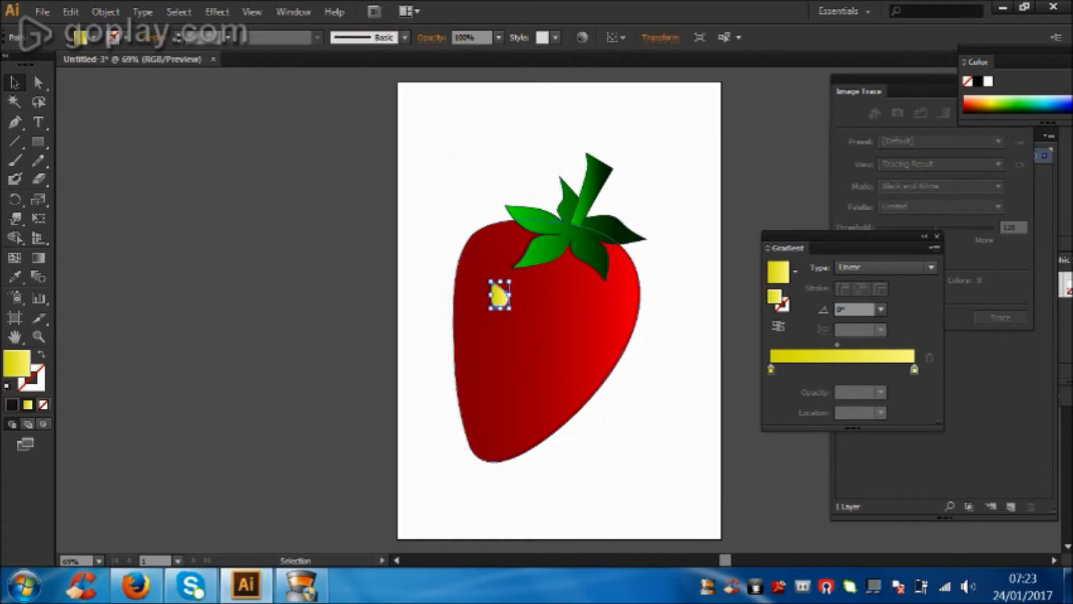
drag(510, 310, 517, 294)
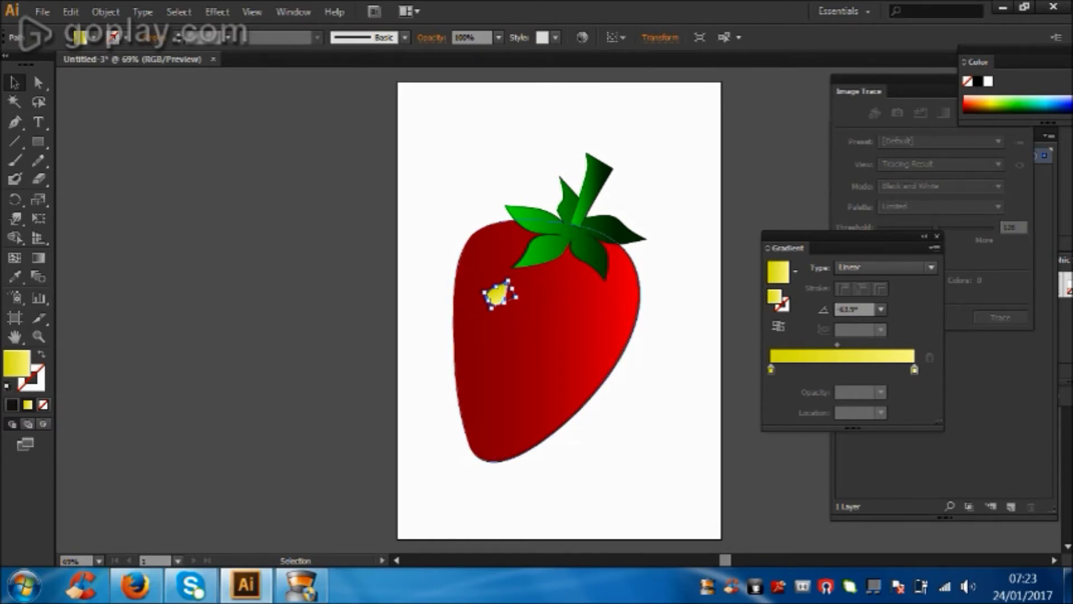
drag(559, 342, 506, 338)
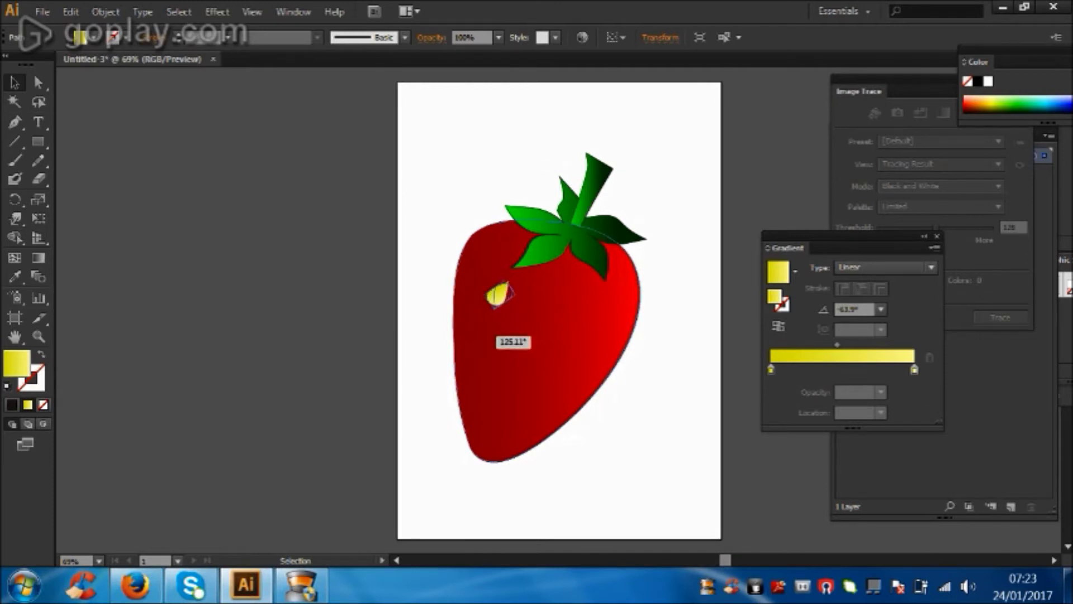
drag(506, 278, 503, 284)
key(ctrl+shift+a)
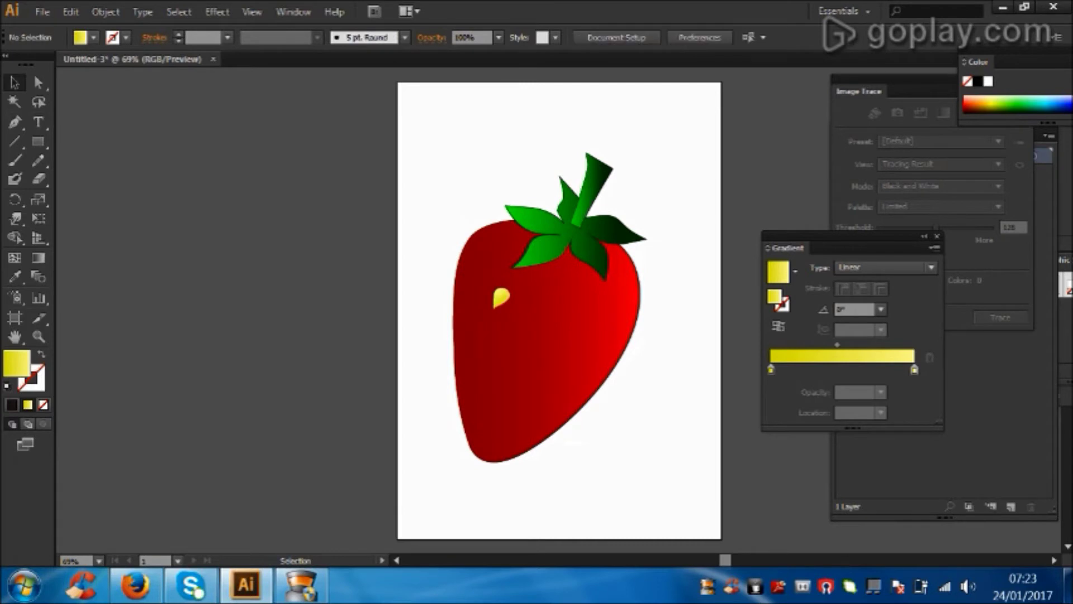
drag(500, 296, 488, 270)
- Place a copy of the drop above-left of the strawberry
click(216, 12)
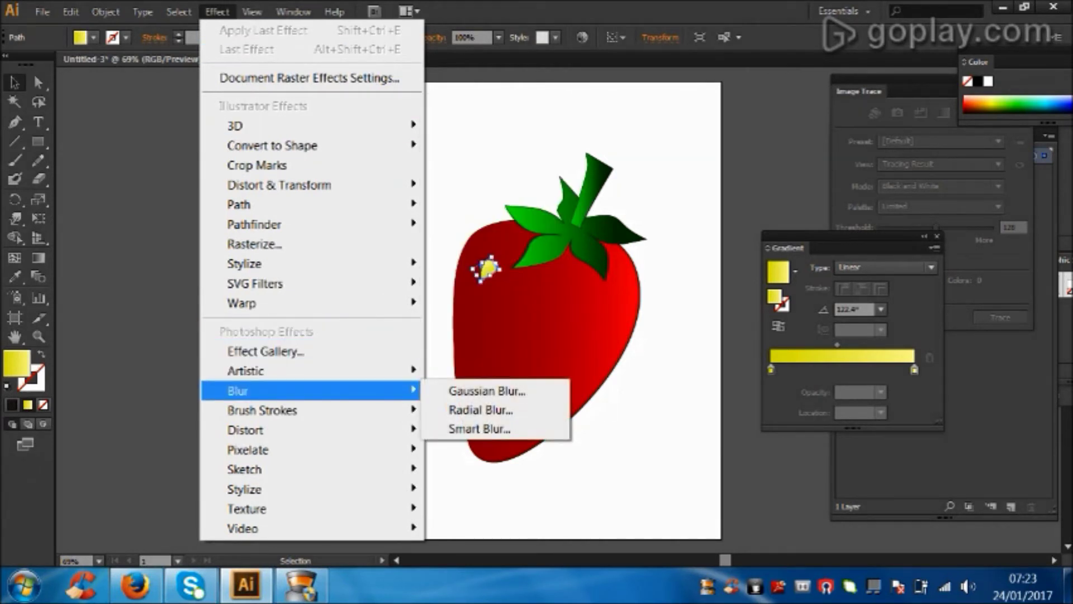
click(494, 268)
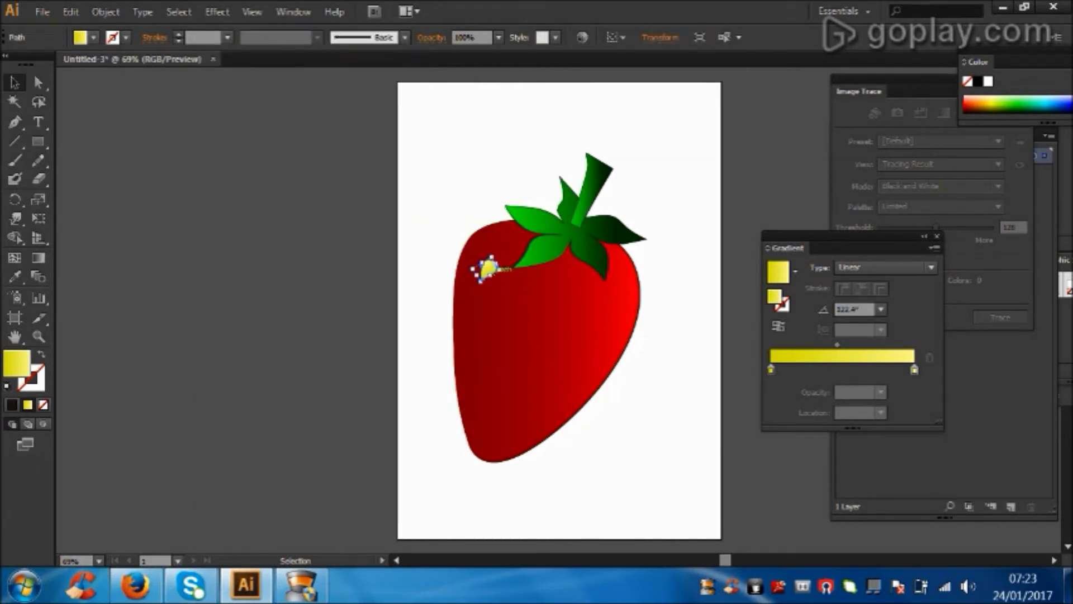
drag(490, 268, 456, 199)
- Apply a Gaussian Blur with a 53.1-pixel radius to the small spot
click(217, 12)
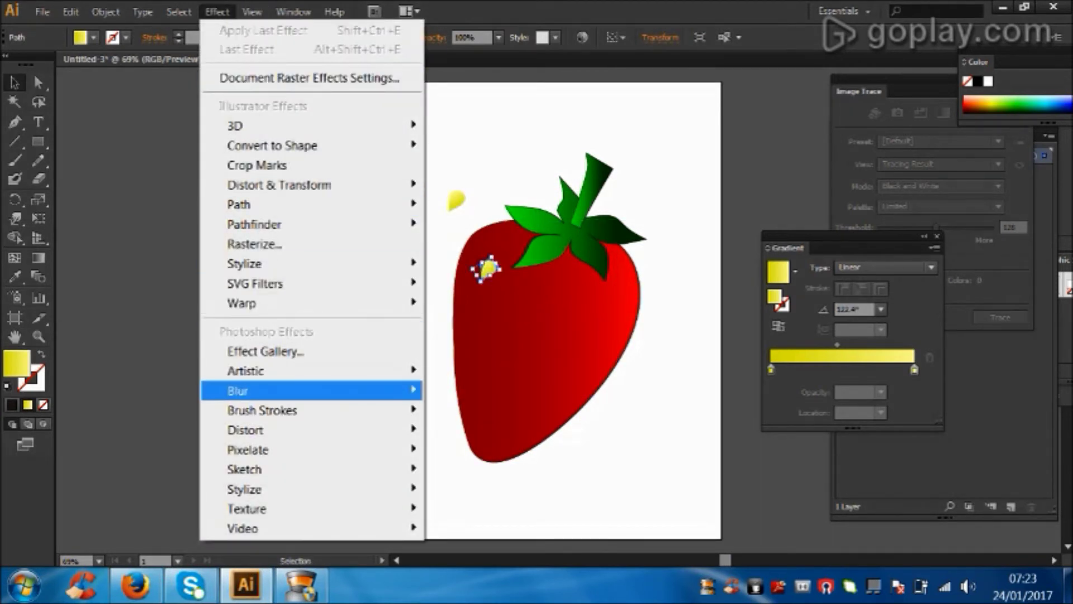
click(486, 391)
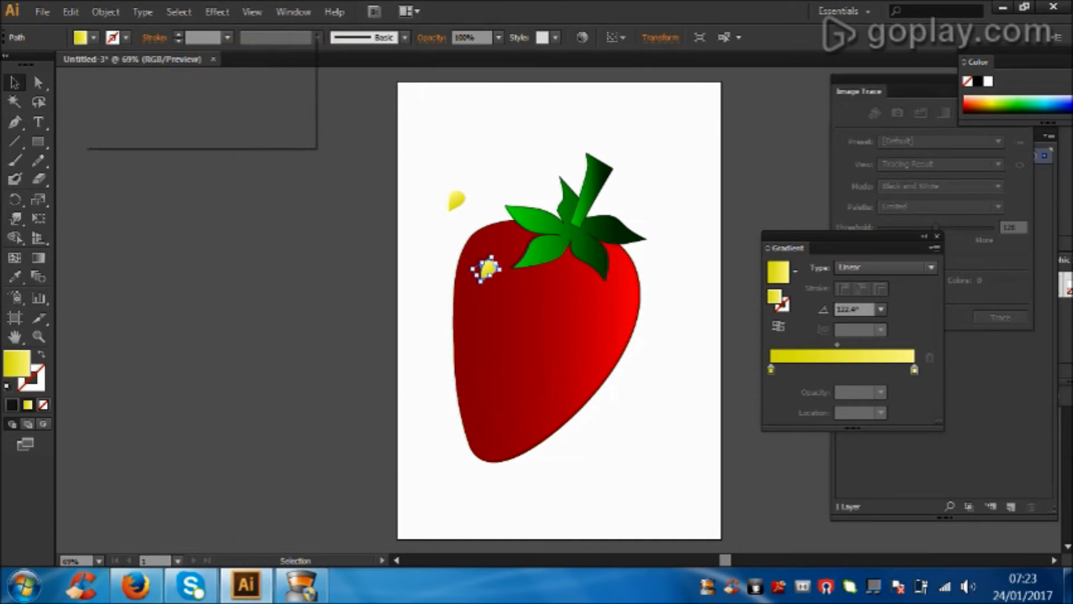
click(101, 110)
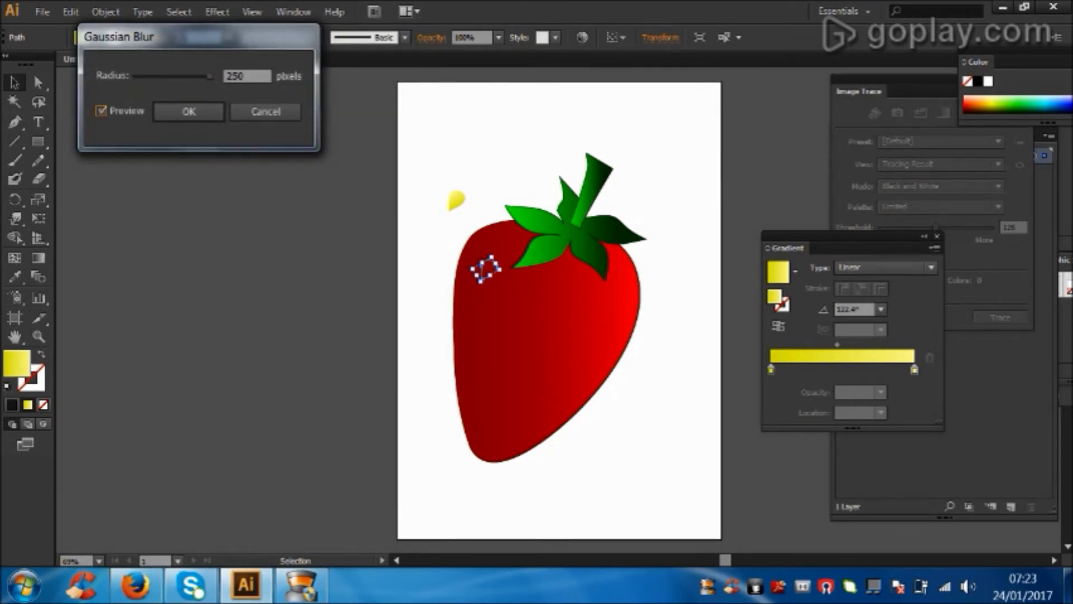
mouse_move(209, 76)
mouse_down()
mouse_move(168, 76)
mouse_move(186, 76)
mouse_up()
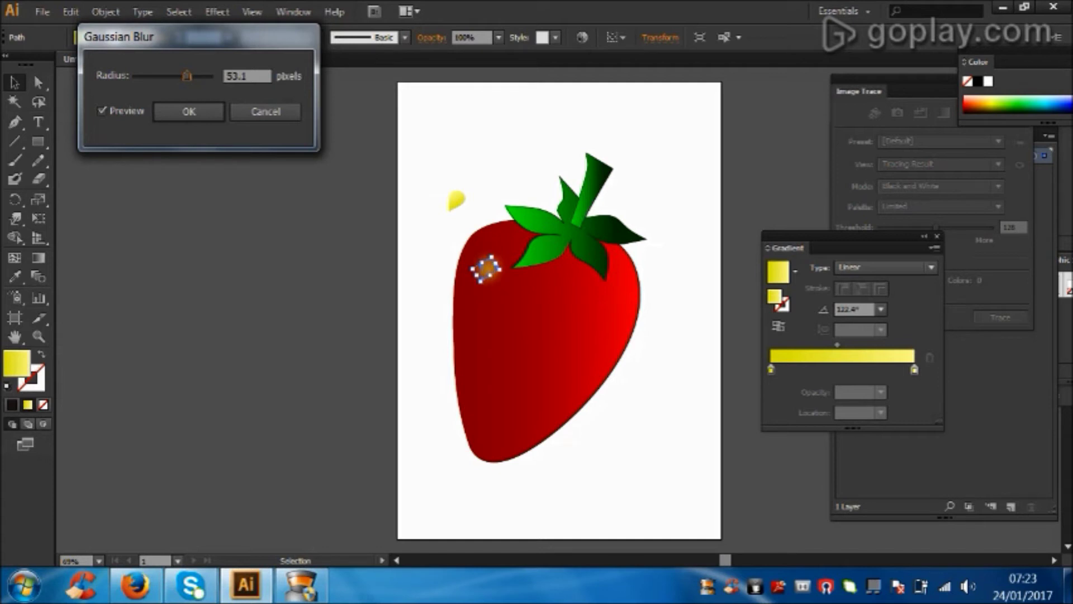
click(189, 112)
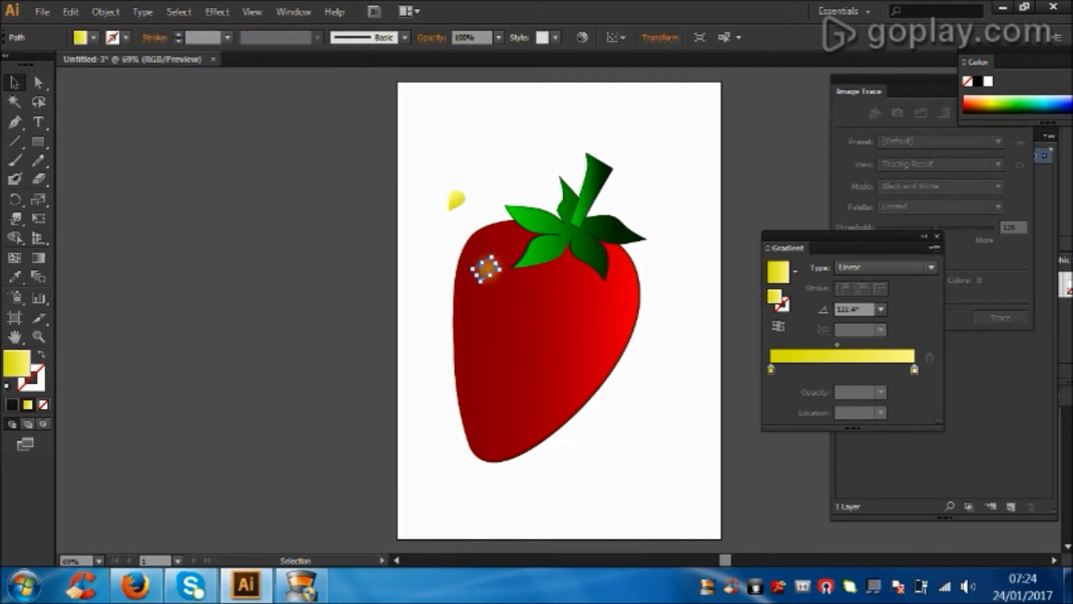
- Set the right gradient stop of the spot to dark brown 702E00
double_click(914, 368)
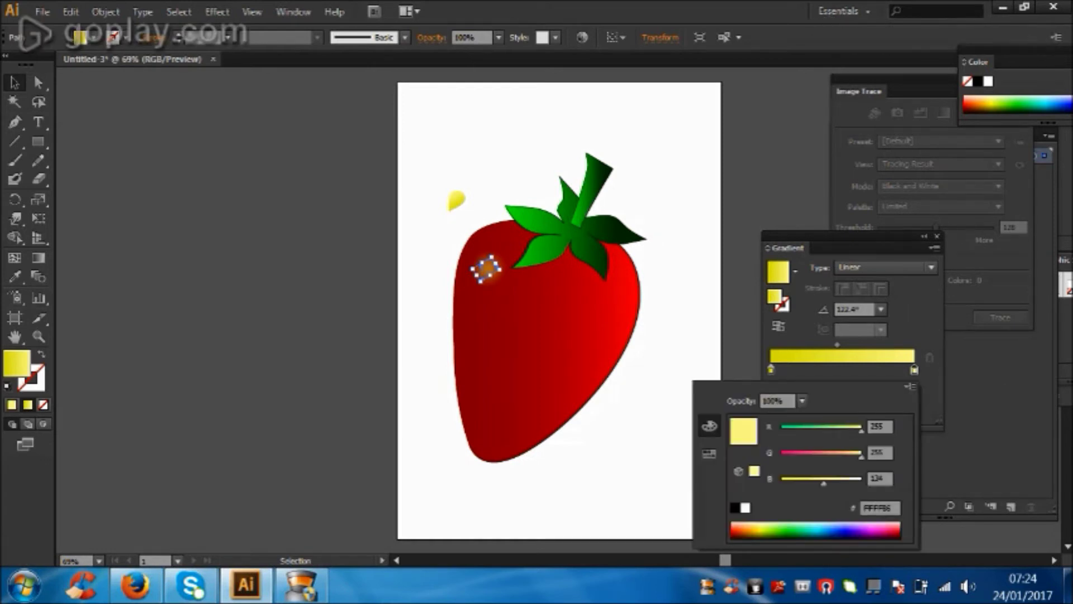
text(FF2E1D)
key(Return)
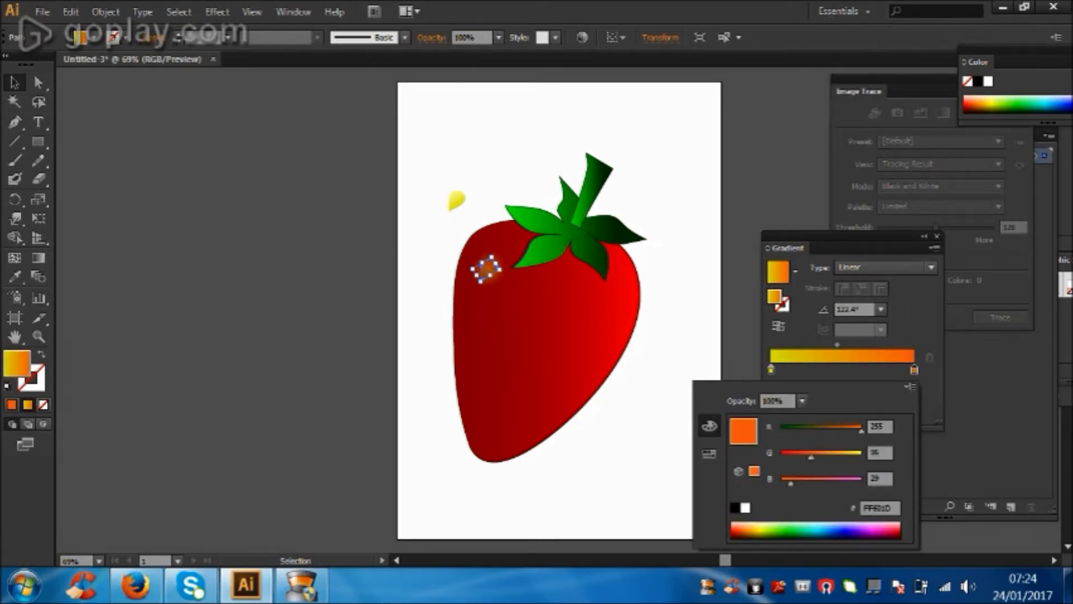
text(702E00)
key(Return)
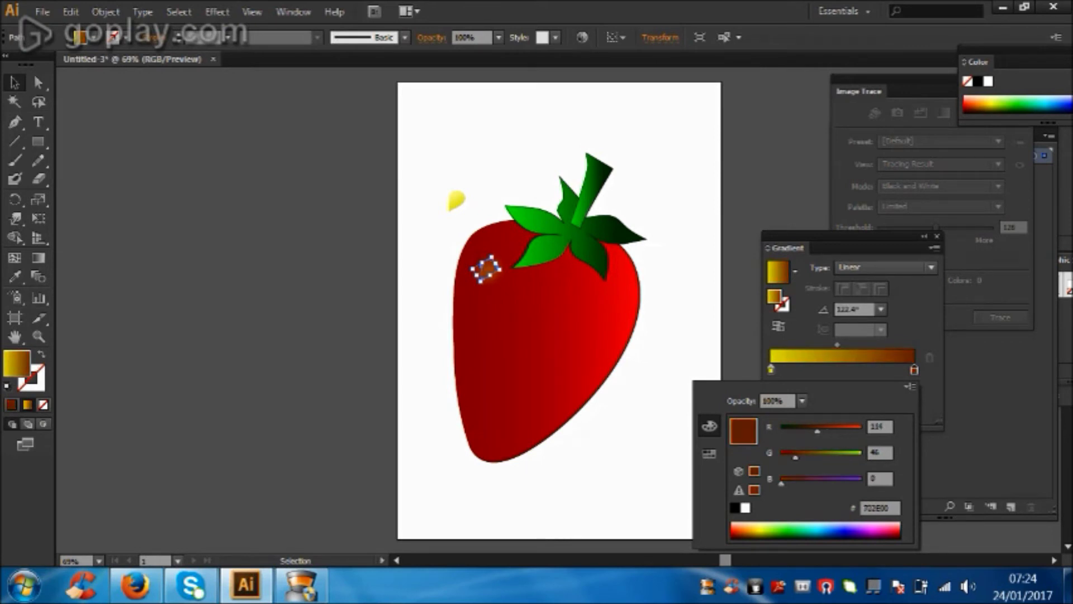
- Move the yellow droplet onto the blurred spot and give it a near-black outline
mouse_move(456, 201)
mouse_down()
mouse_move(502, 271)
mouse_move(486, 268)
mouse_up()
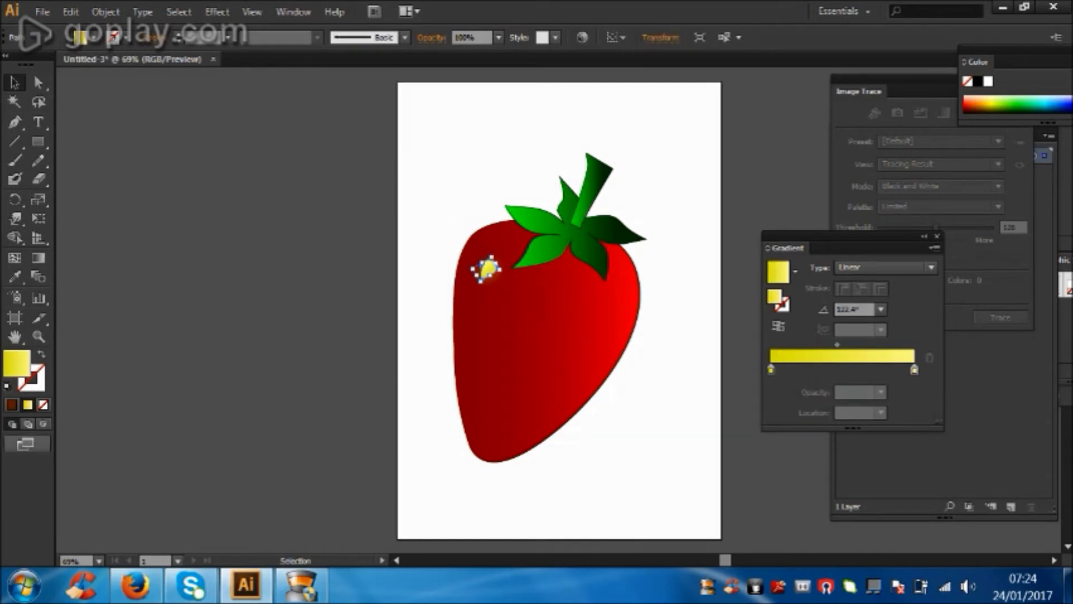
double_click(31, 377)
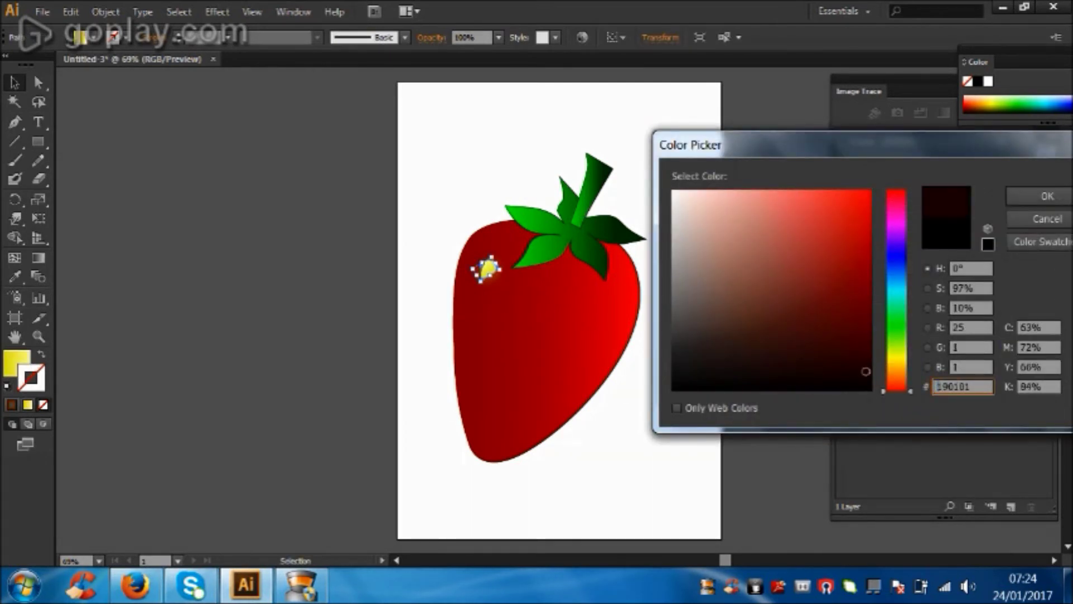
click(1047, 195)
key(ctrl+shift+a)
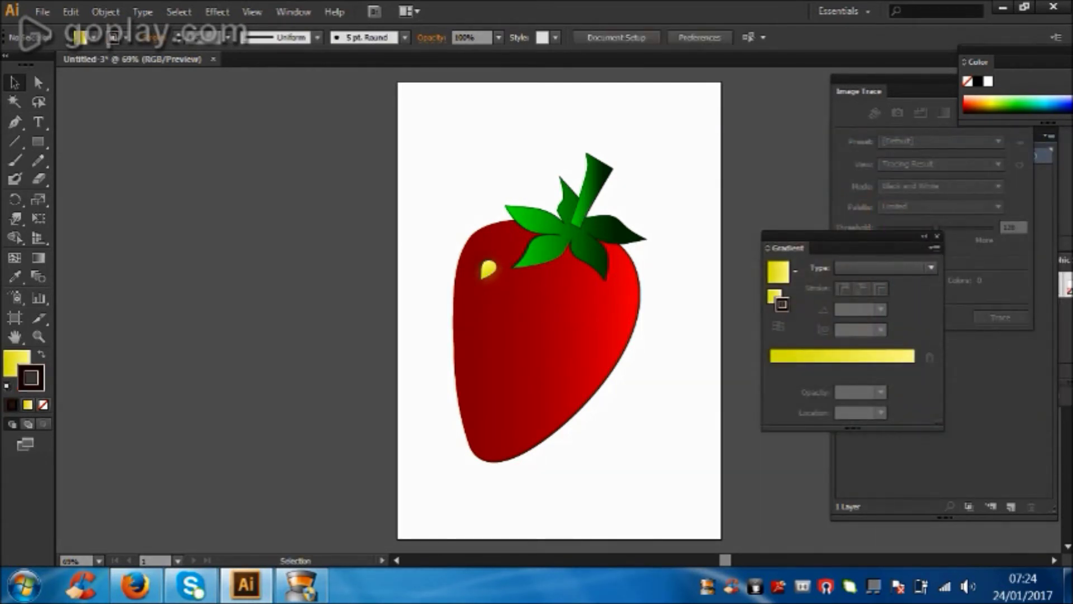
click(487, 269)
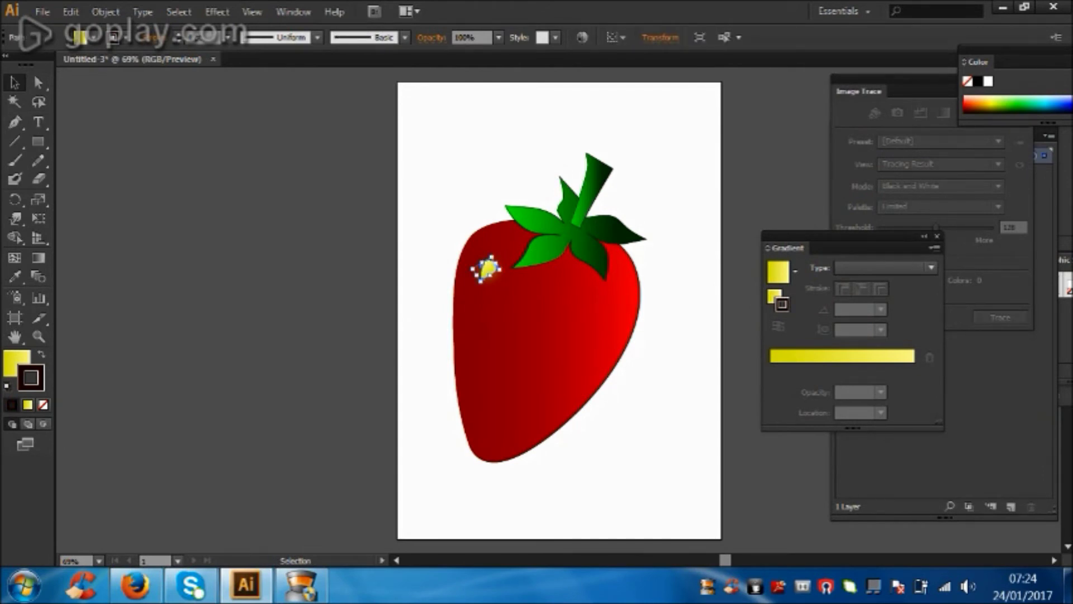
key(ctrl+shift+a)
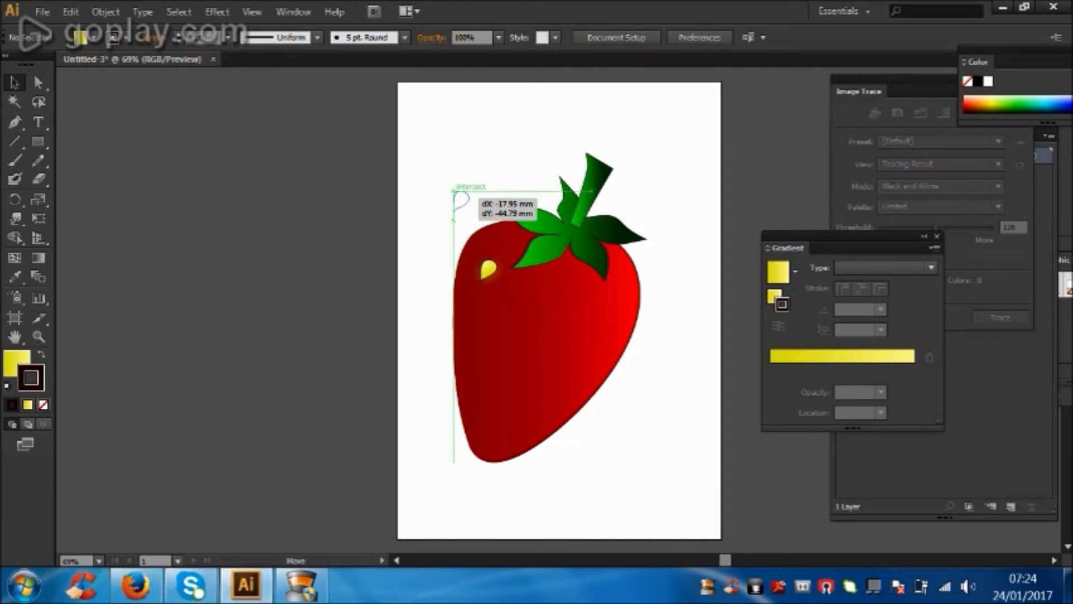
- Reposition the yellow seed onto the strawberry's upper left, undoing a stray copy
drag(487, 269, 464, 204)
mouse_move(487, 242)
mouse_down()
mouse_move(468, 197)
mouse_move(488, 235)
mouse_up()
key(ctrl+shift+a)
key(ctrl+z)
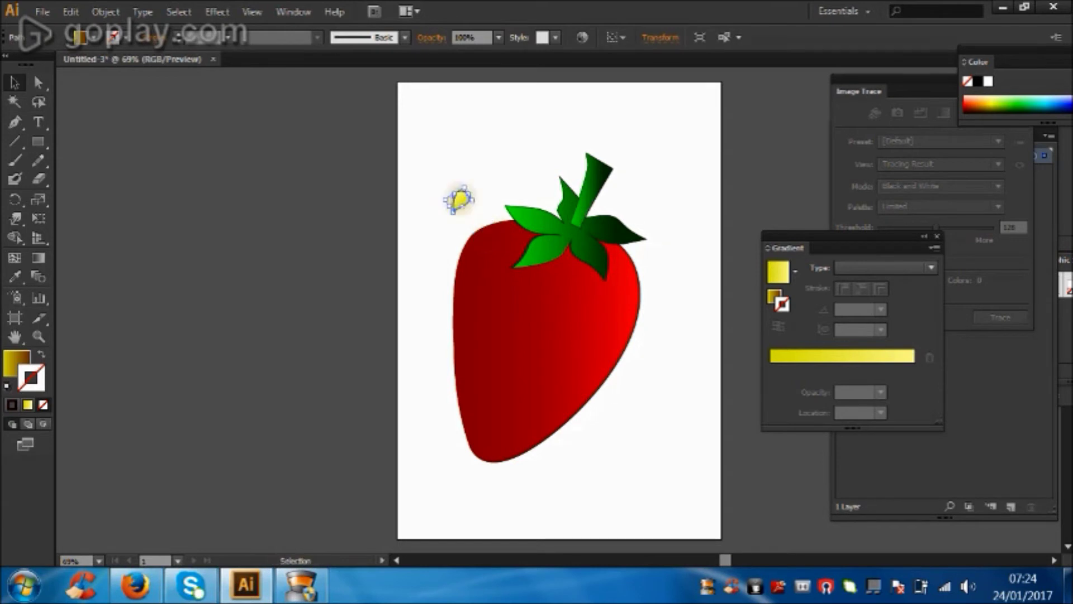
key(ctrl+shift+a)
click(459, 199)
drag(461, 199, 460, 202)
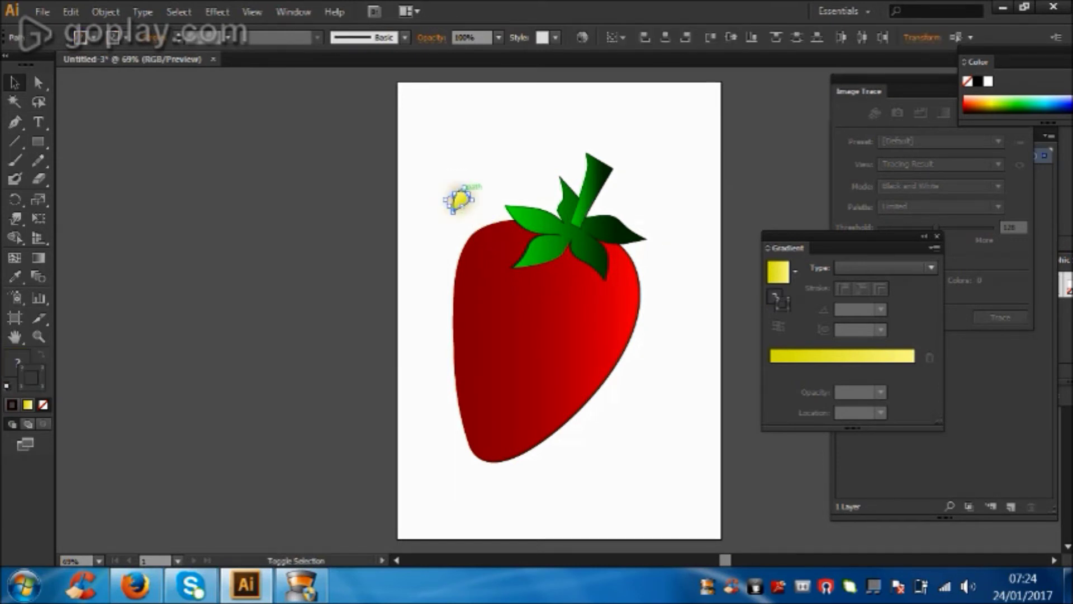
mouse_move(460, 200)
mouse_down()
mouse_move(496, 294)
mouse_move(542, 280)
mouse_up()
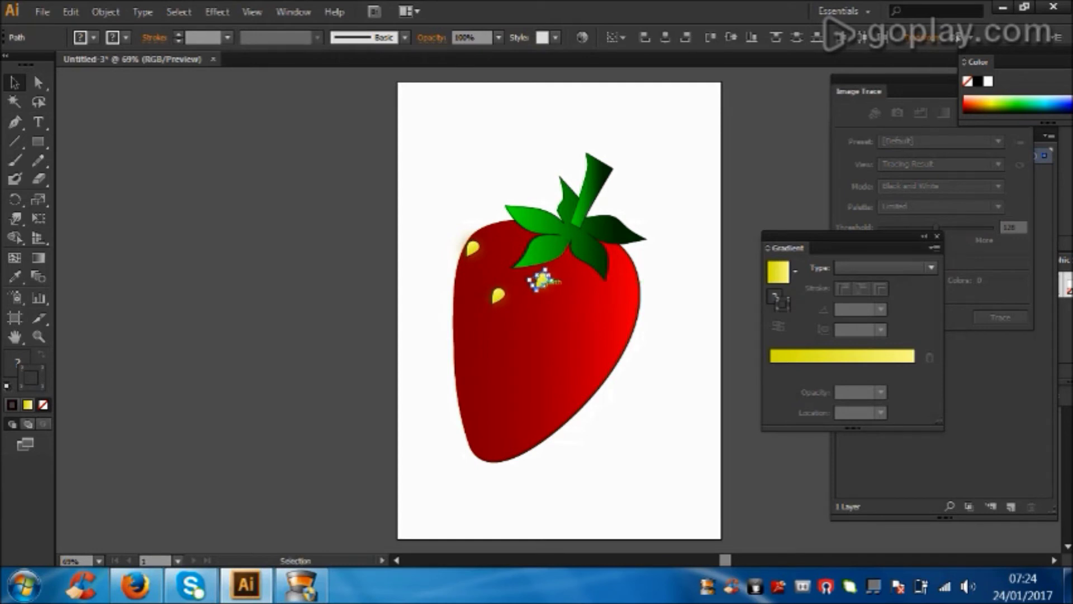
- Alt-drag seed copies across the body, from the lower right up toward the leaves
mouse_move(542, 279)
mouse_down()
mouse_move(568, 308)
mouse_move(605, 288)
mouse_move(617, 326)
mouse_move(464, 334)
mouse_up()
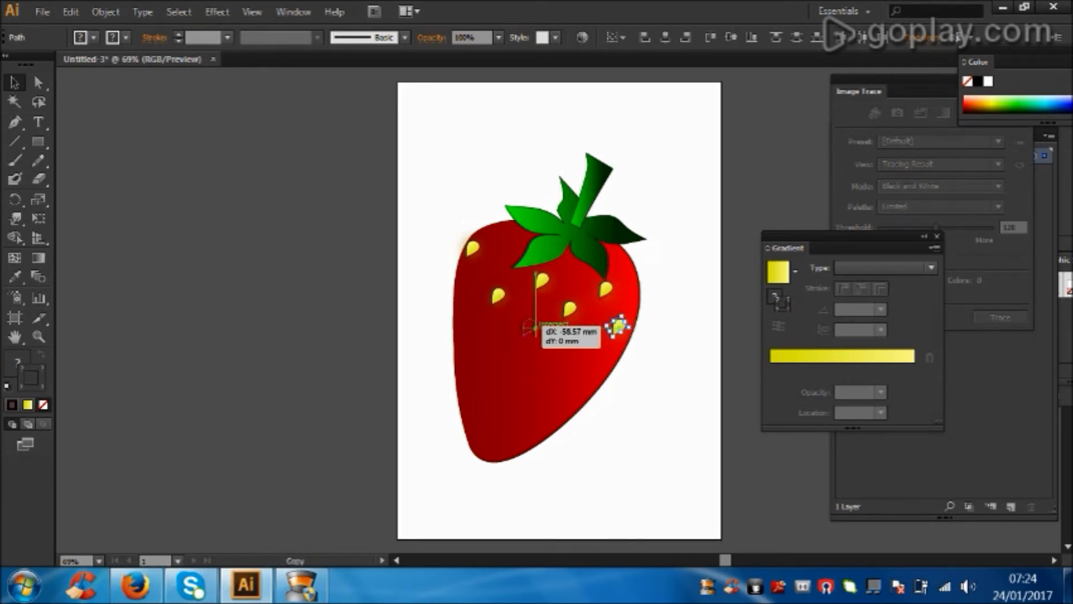
alt+drag(464, 334, 509, 347)
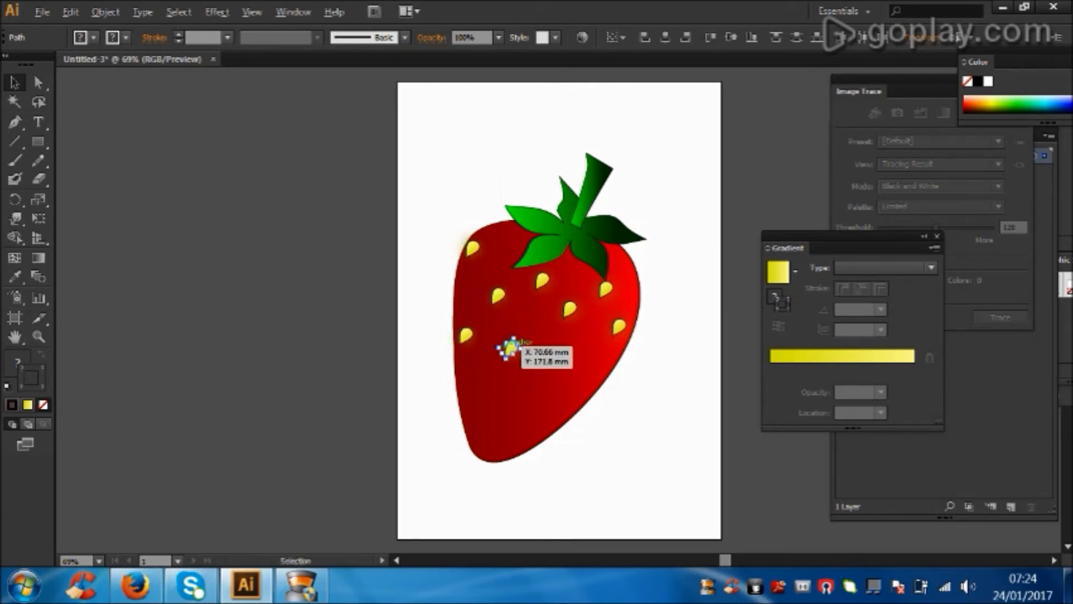
mouse_move(510, 348)
alt+mouse_down()
mouse_move(589, 366)
mouse_move(530, 439)
alt+mouse_up()
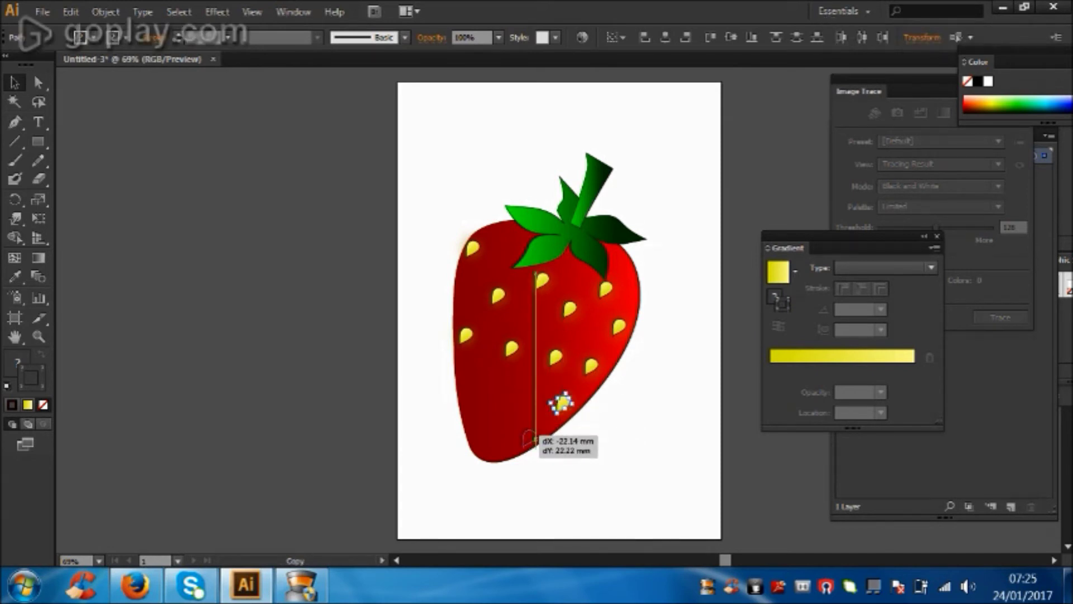
mouse_move(530, 439)
alt+mouse_down()
mouse_move(503, 395)
mouse_move(517, 384)
mouse_move(471, 386)
mouse_move(490, 413)
mouse_move(484, 446)
alt+mouse_up()
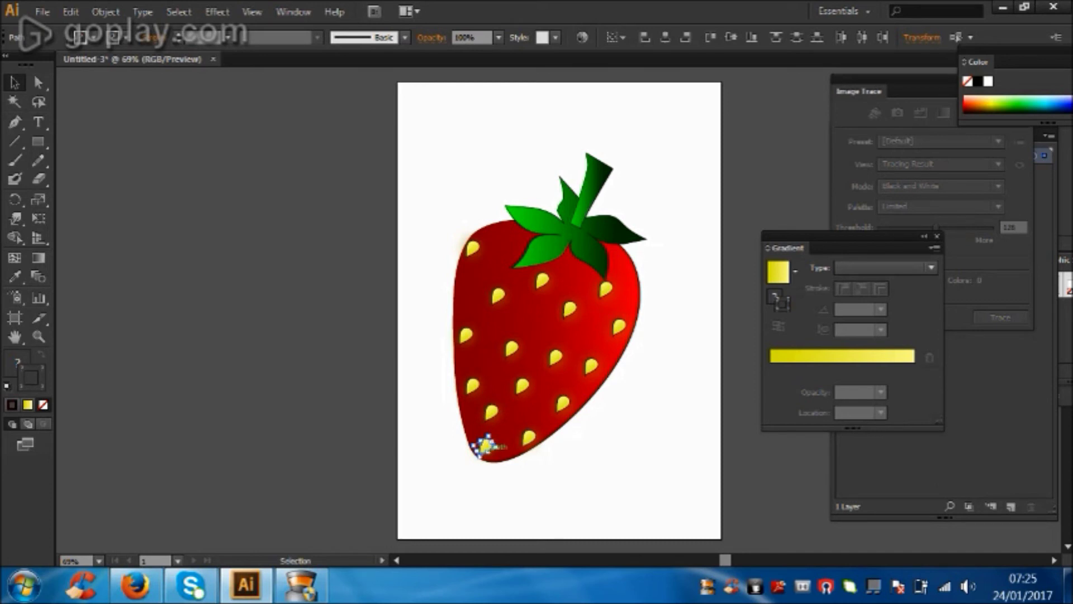
mouse_move(485, 446)
alt+mouse_down()
mouse_move(520, 240)
mouse_move(569, 261)
alt+mouse_up()
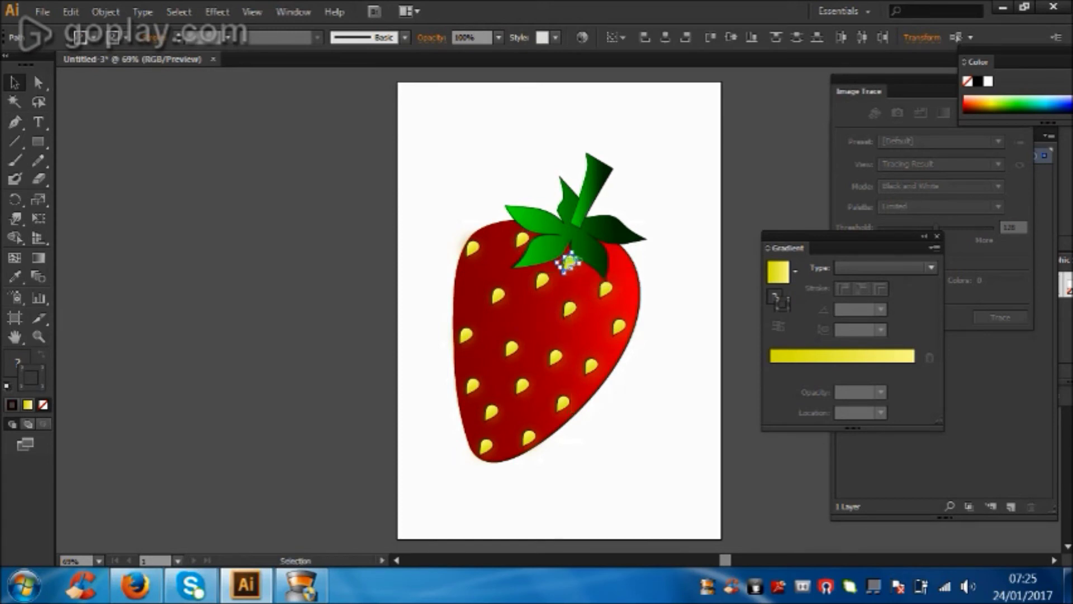
click(582, 234)
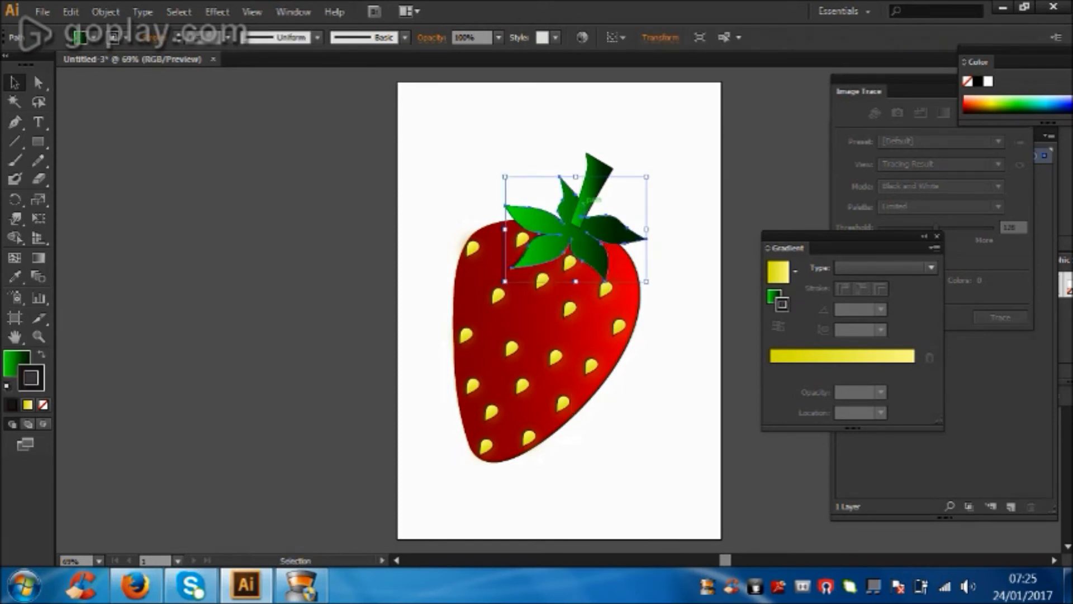
- Bring the leaf and stem group in front of the strawberry body
click(592, 196)
shift+click(597, 167)
right_click(598, 191)
mouse_move(647, 418)
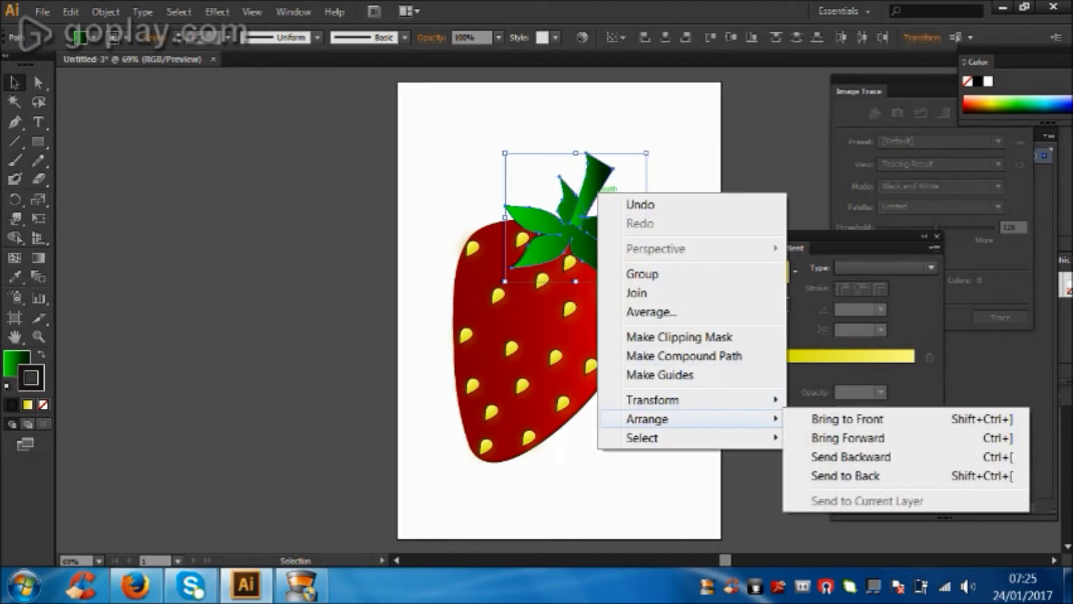
click(847, 418)
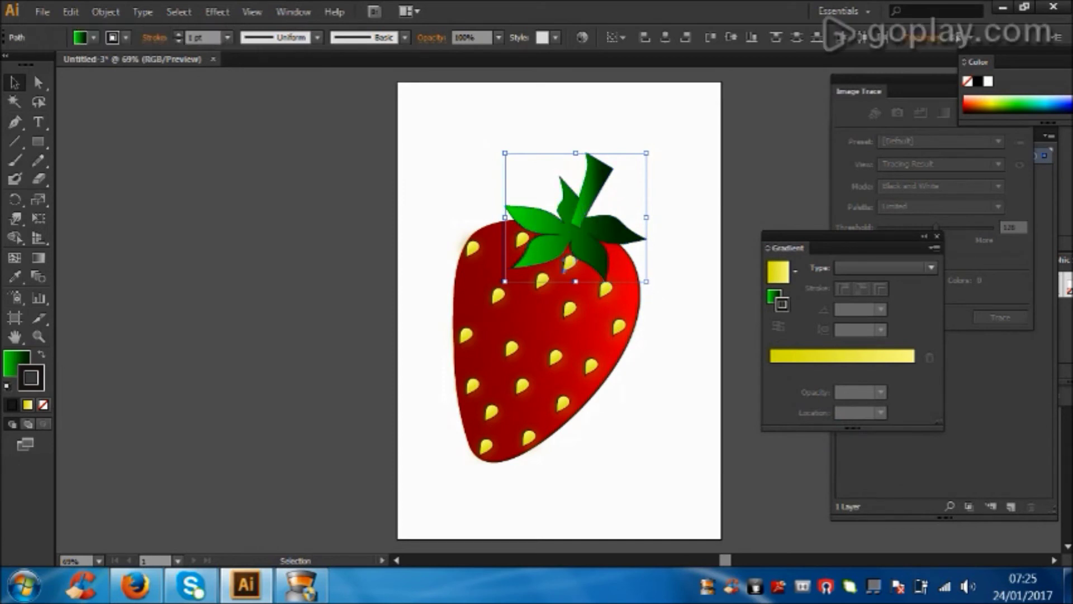
- Tuck a couple of seed copies just beneath the leaf crown
click(571, 259)
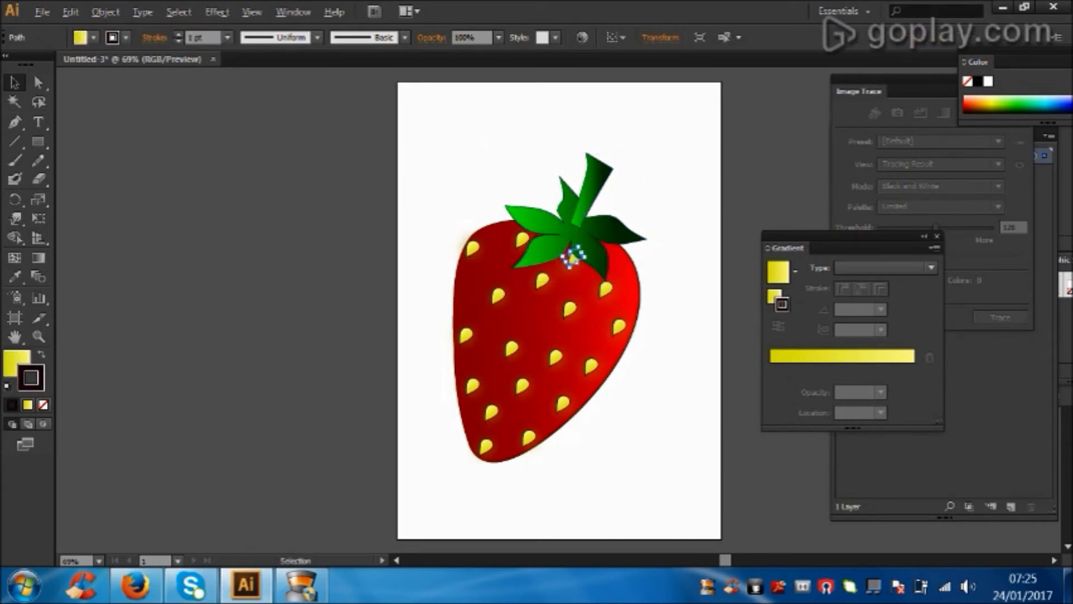
drag(572, 258, 612, 246)
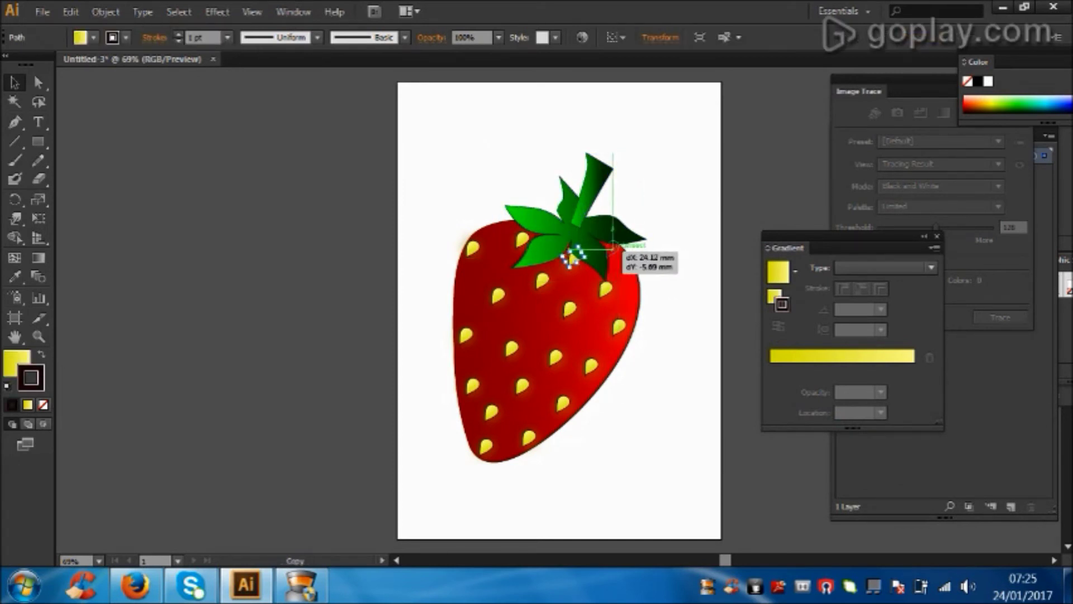
drag(611, 247, 519, 230)
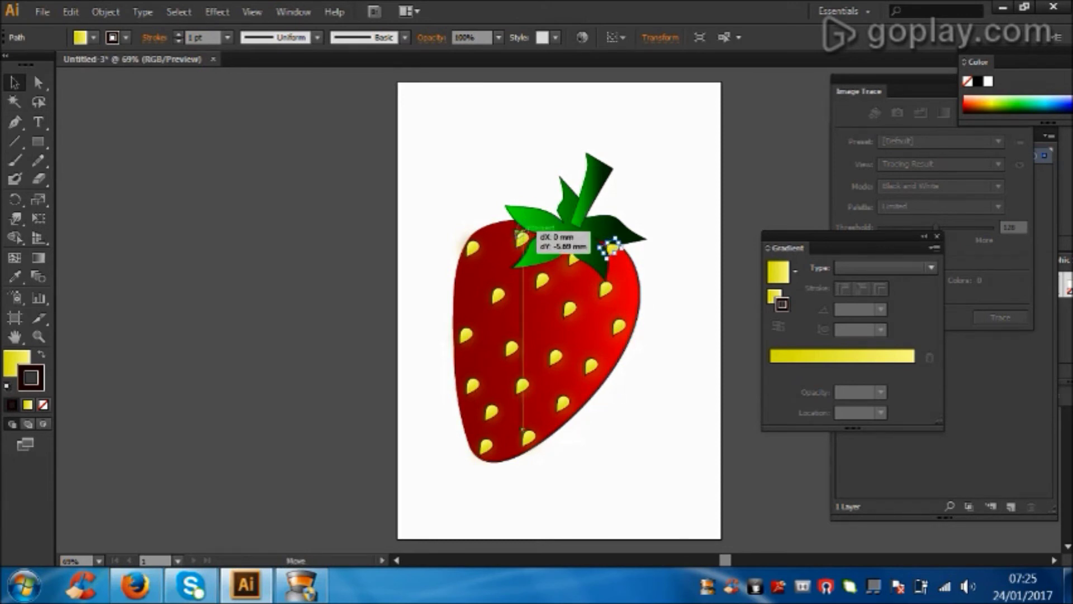
key(ctrl+shift+a)
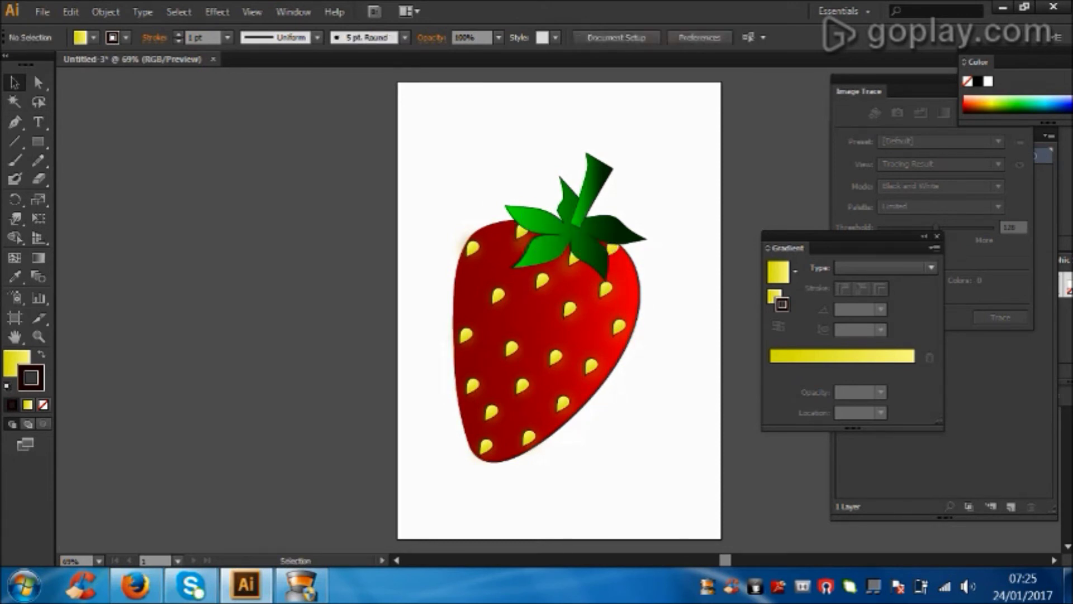
click(609, 357)
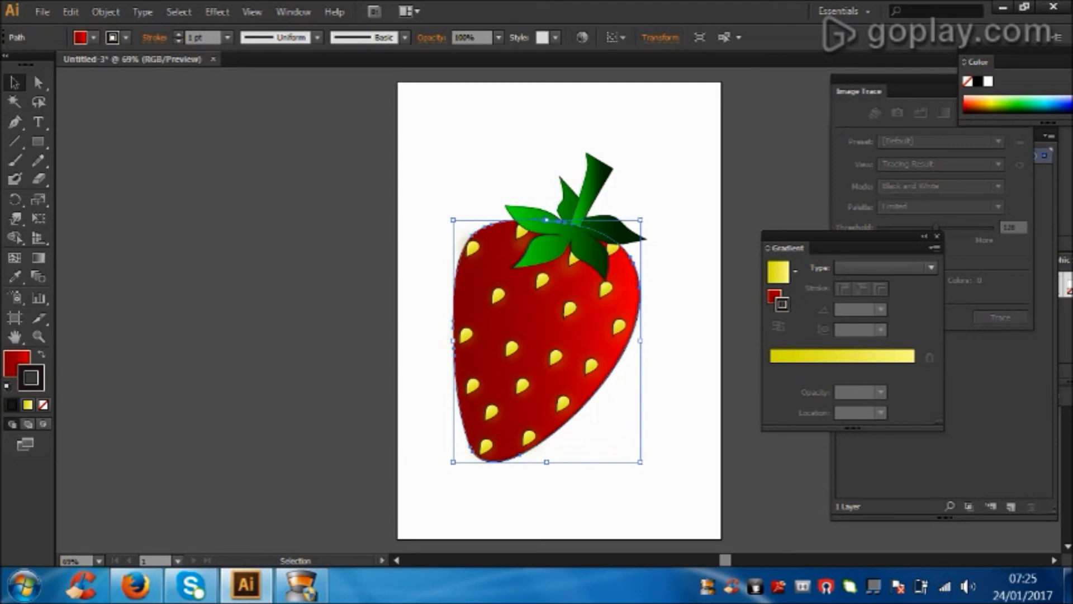
- Set the strawberry body's outline colour to dark red
double_click(782, 304)
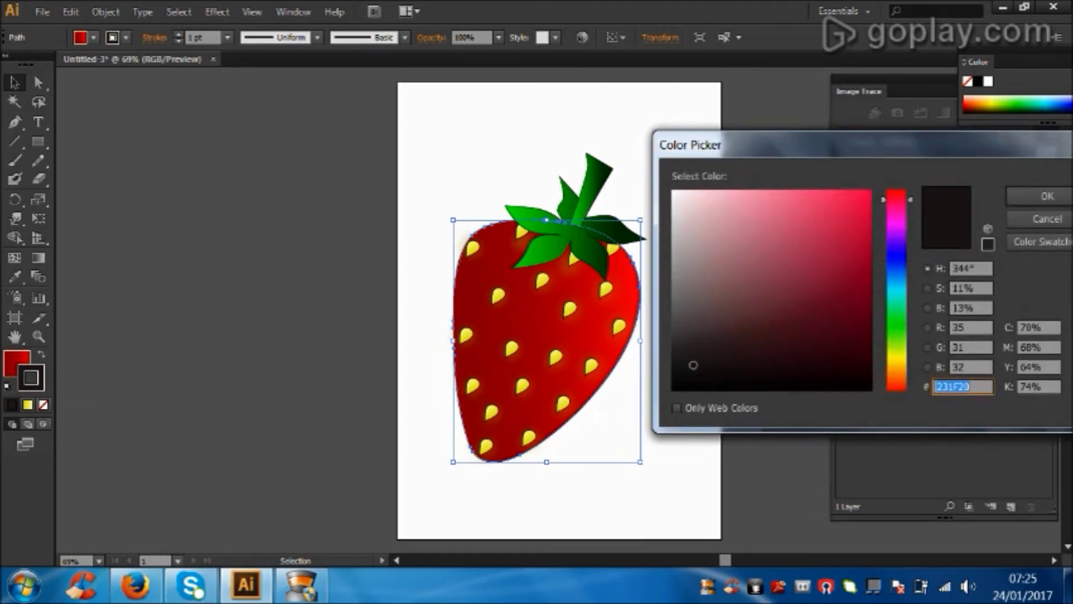
click(865, 319)
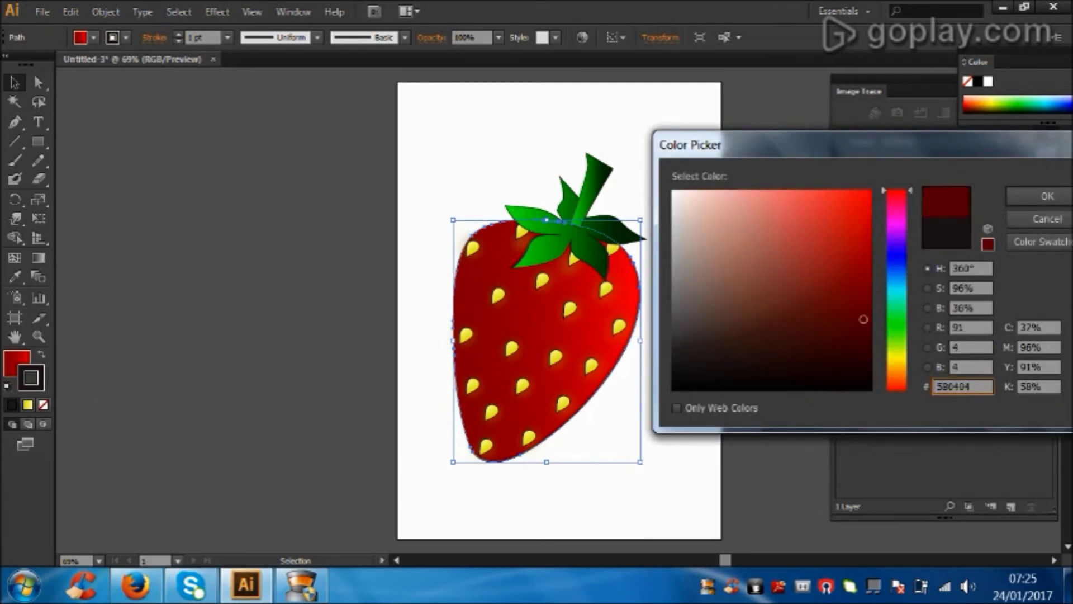
click(1046, 195)
- Load the Artistic_Calligraphic brush library and enlarge its panel beside the canvas
click(405, 38)
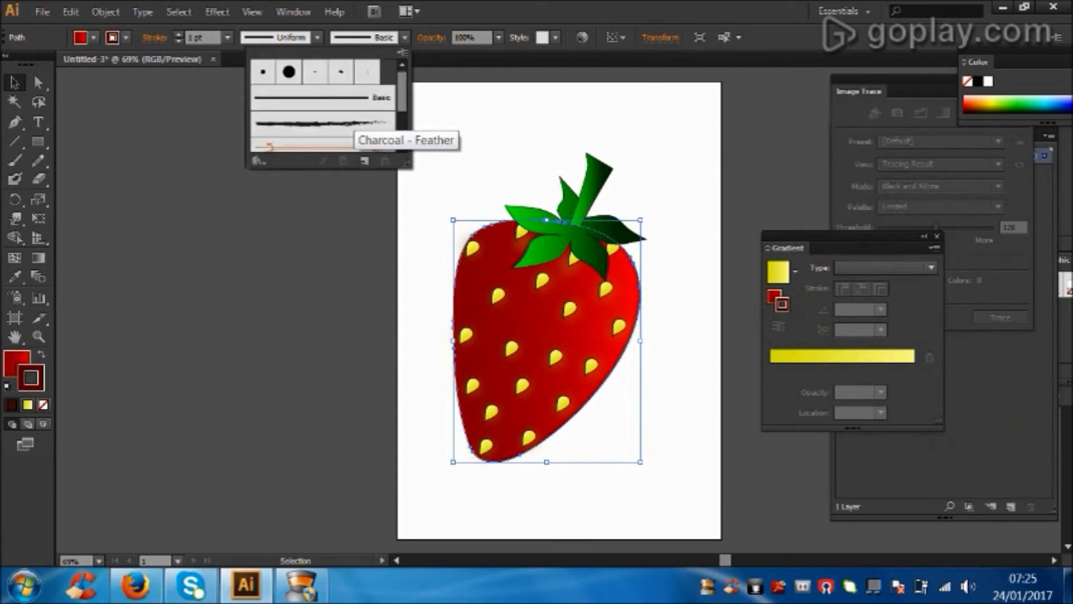
scroll(336, 112, down, 3)
scroll(371, 115, up, 5)
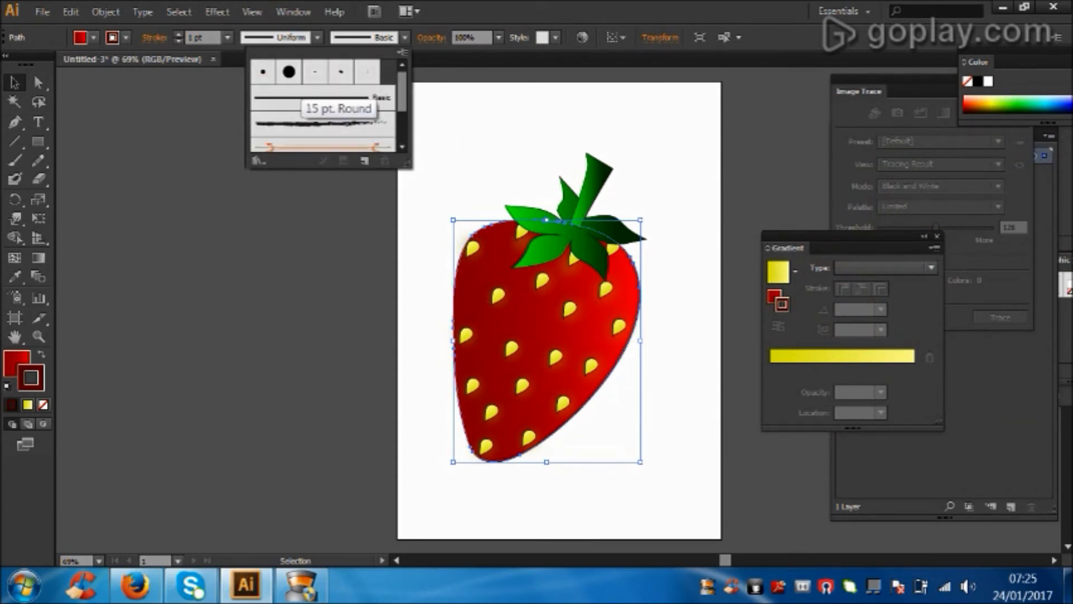
click(258, 160)
mouse_move(297, 224)
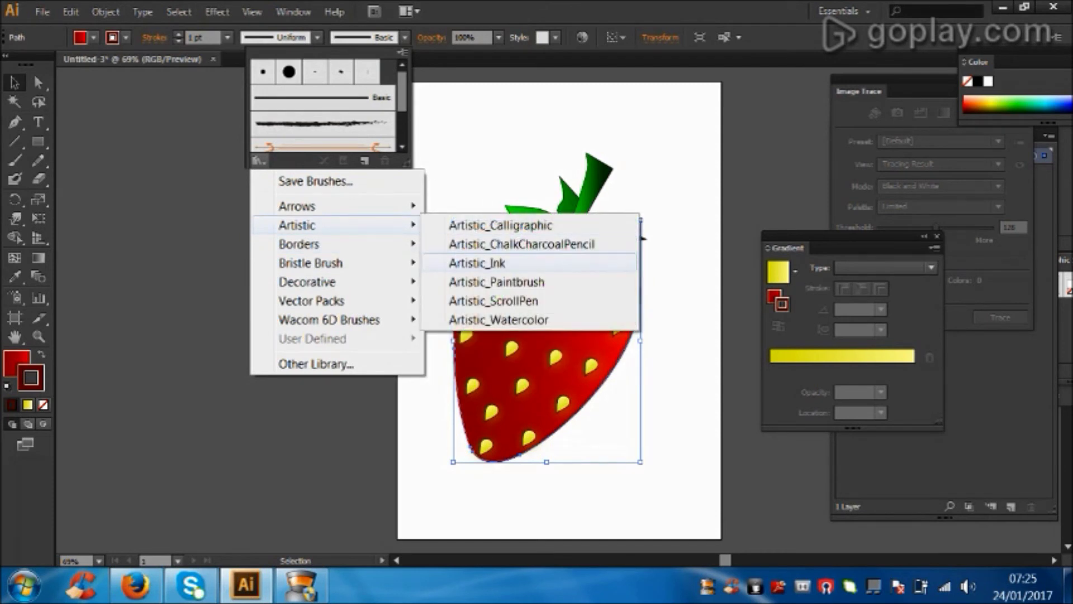
click(500, 225)
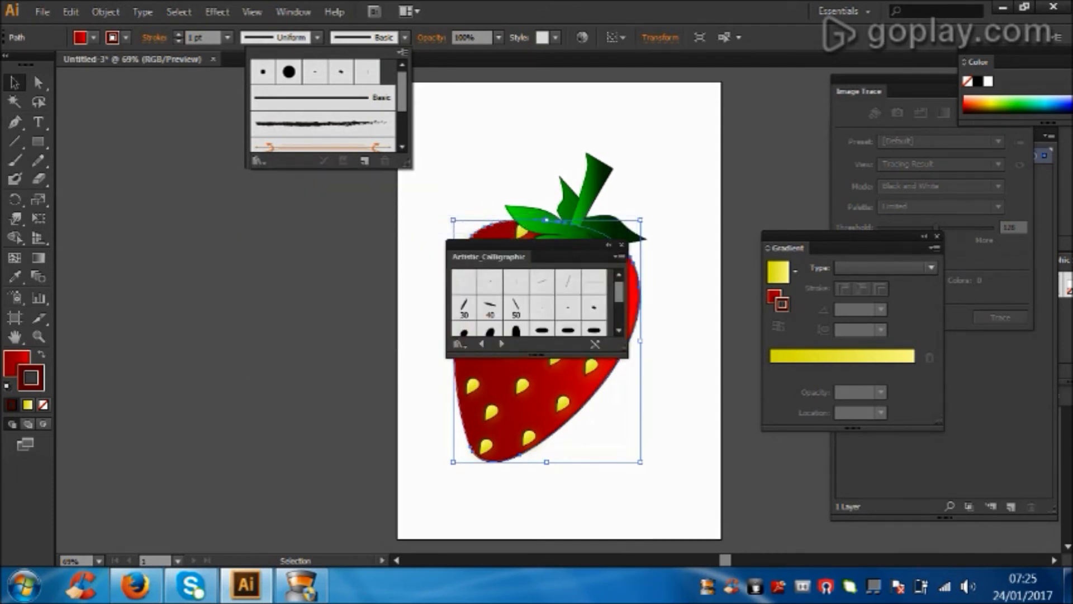
key(Escape)
drag(531, 245, 234, 122)
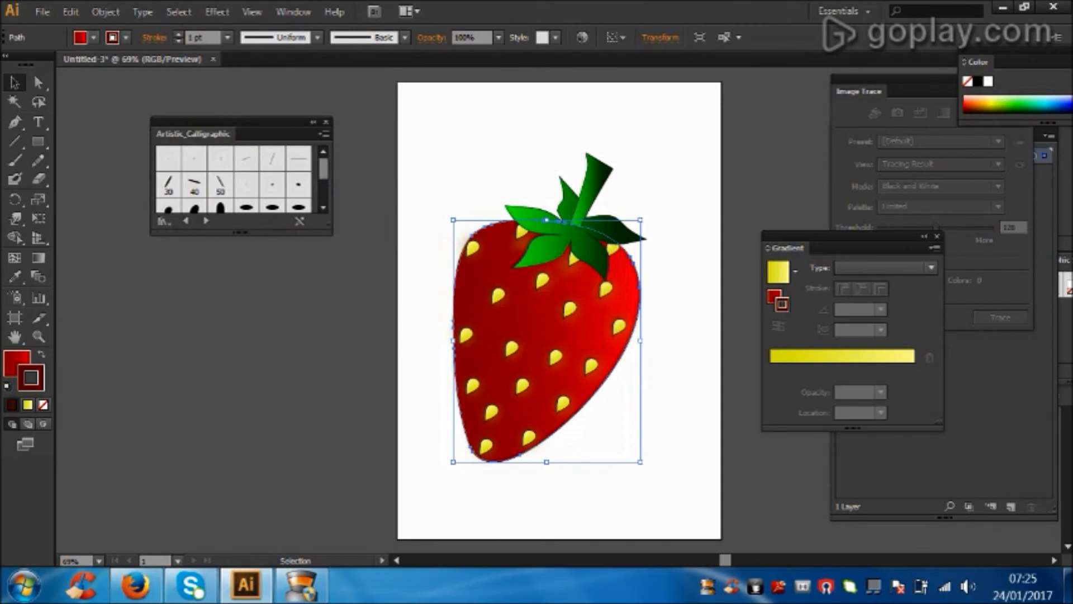
drag(240, 233, 241, 339)
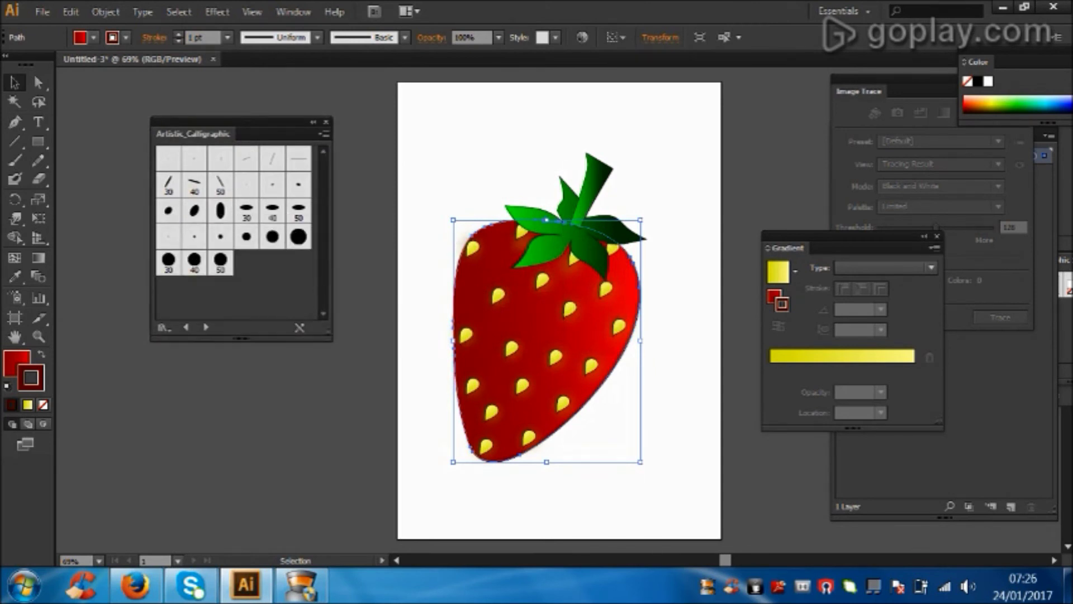
- Step through to the Elegant Curl & Floral Brush Set and apply the Drop Up brush
click(206, 327)
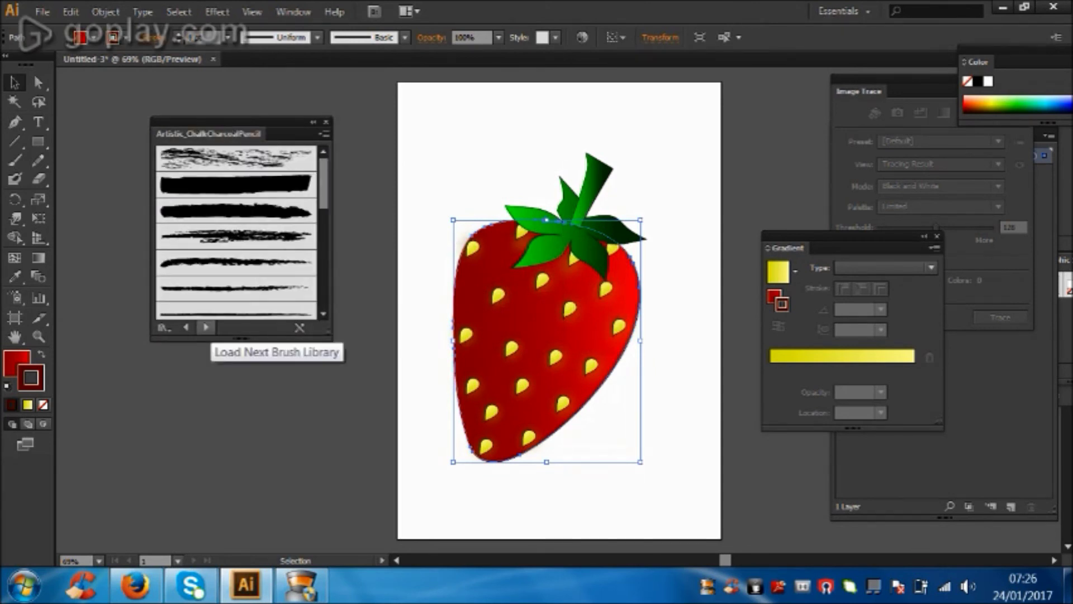
scroll(234, 268, down, 3)
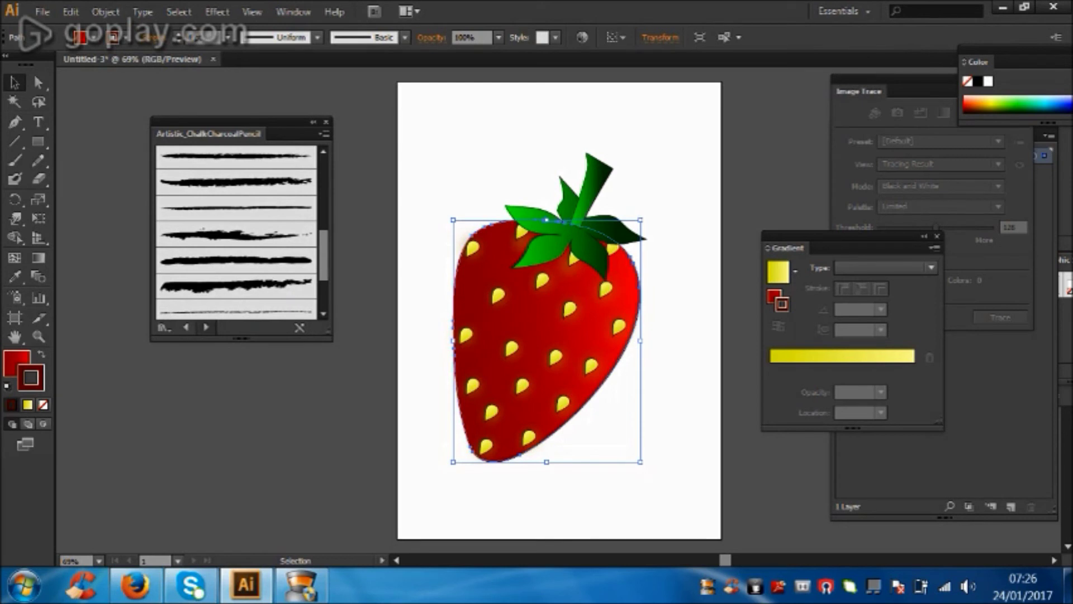
click(206, 327)
click(206, 327)
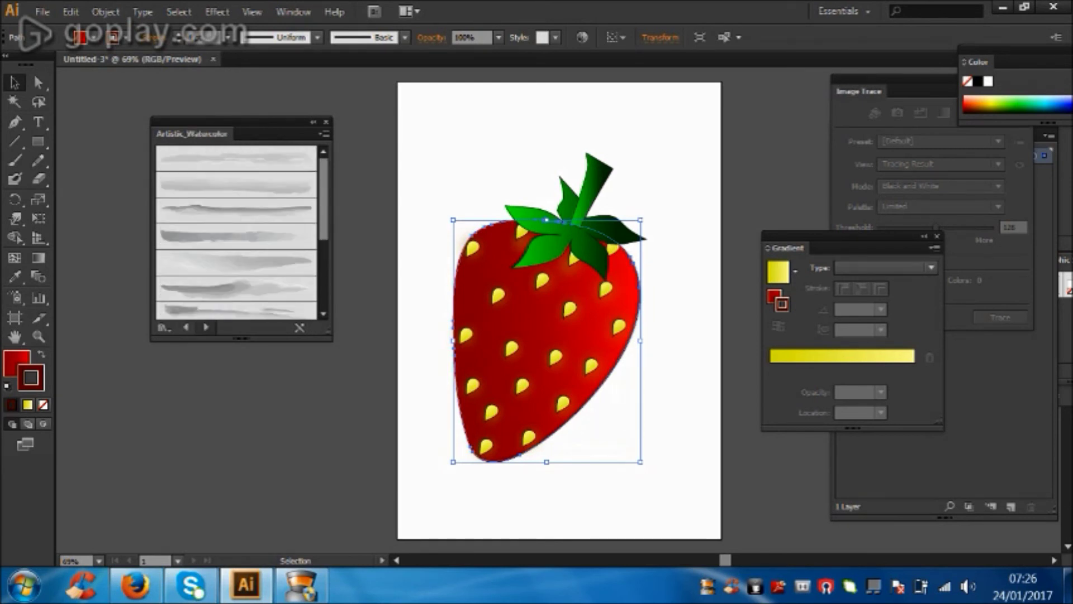
click(205, 327)
click(206, 327)
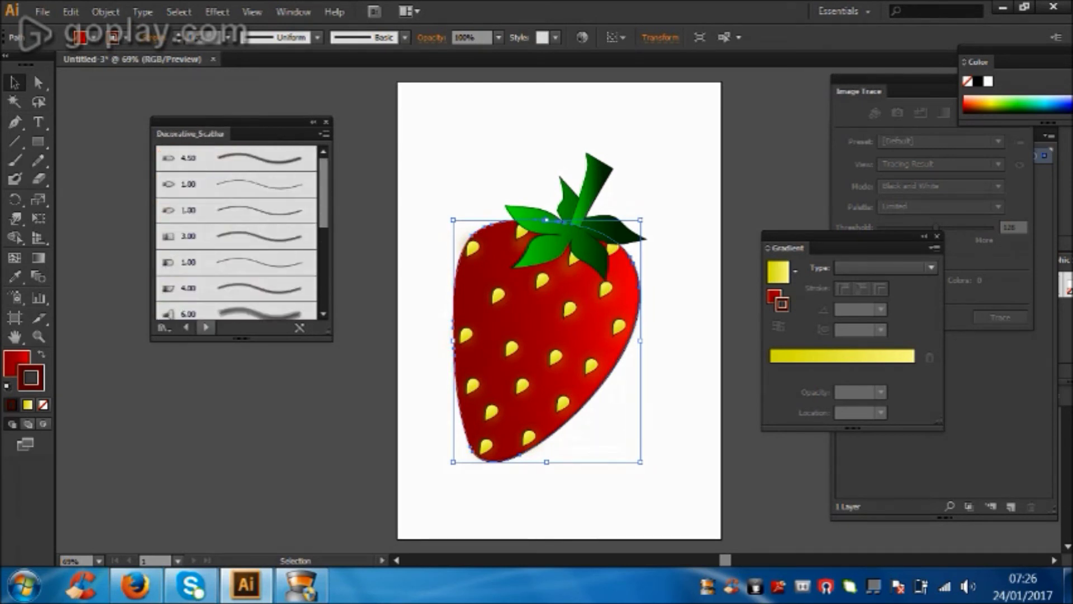
click(206, 327)
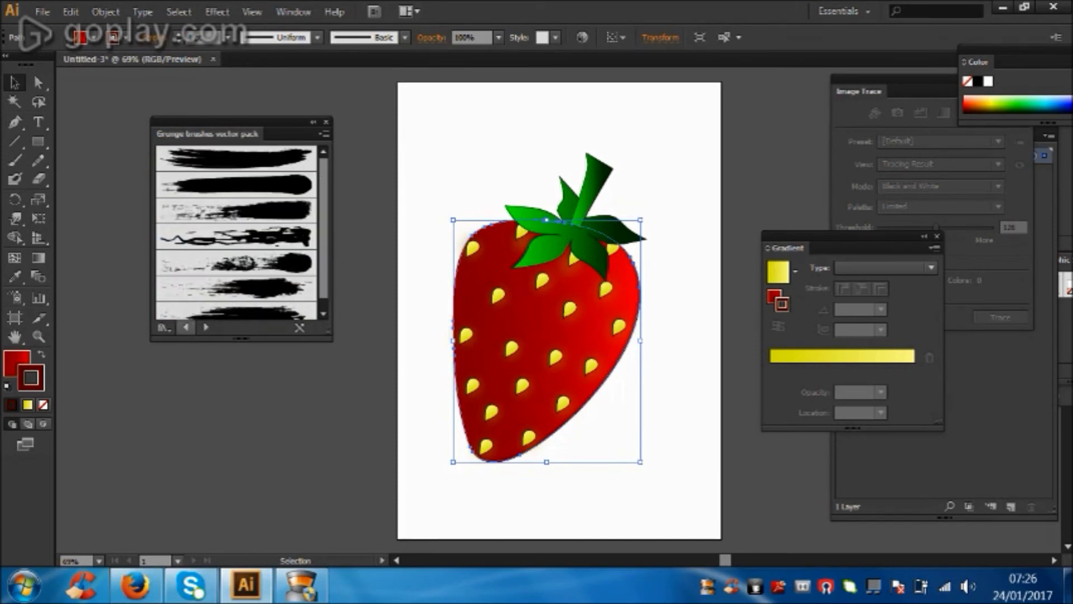
click(206, 327)
scroll(237, 279, down, 2)
scroll(234, 306, down, 2)
scroll(232, 306, down, 2)
scroll(231, 306, down, 2)
scroll(232, 306, down, 2)
scroll(260, 195, down, 2)
click(246, 206)
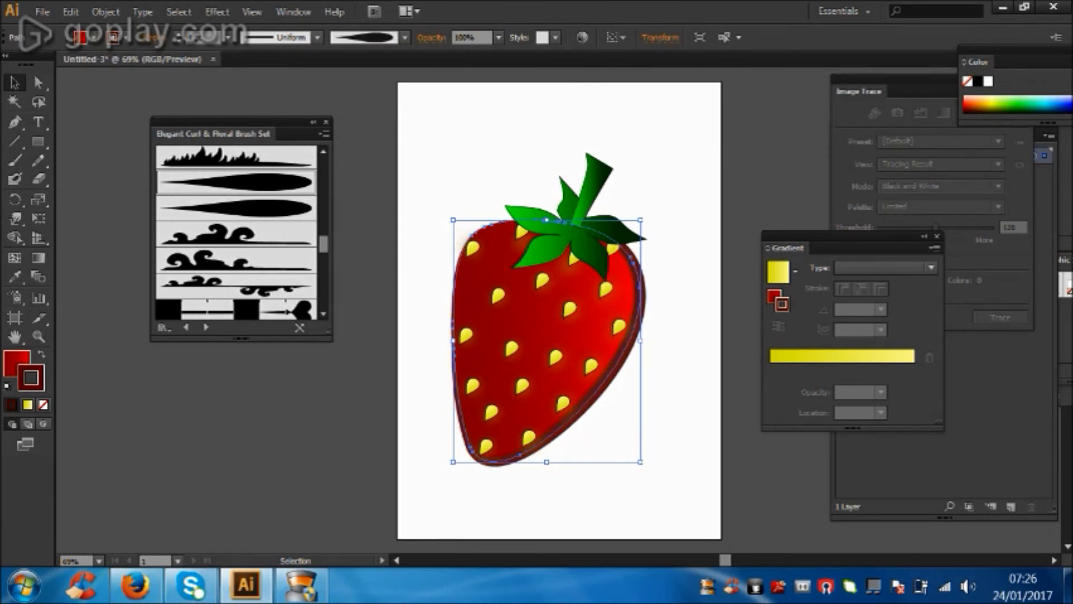
- Try Width Profiles 5 and 4 on the outline, then reset it to a uniform stroke
double_click(31, 377)
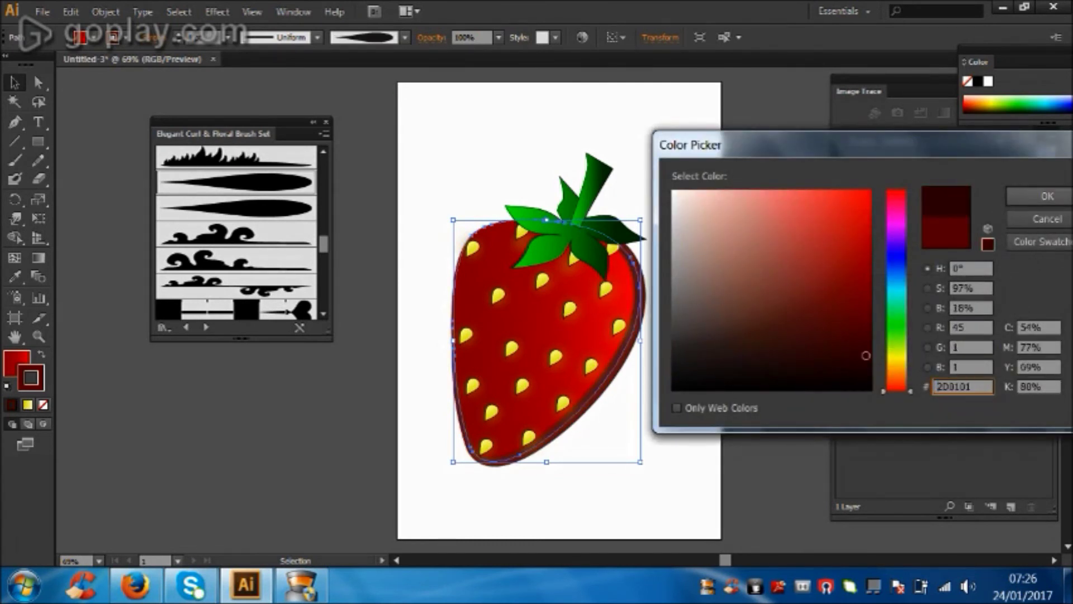
click(1047, 196)
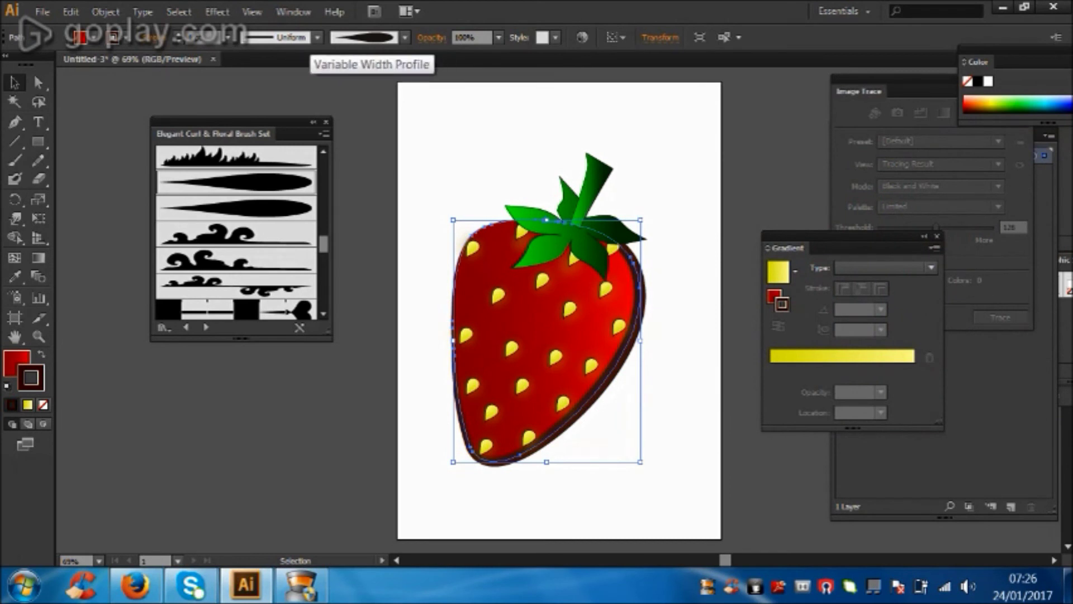
click(282, 37)
click(265, 184)
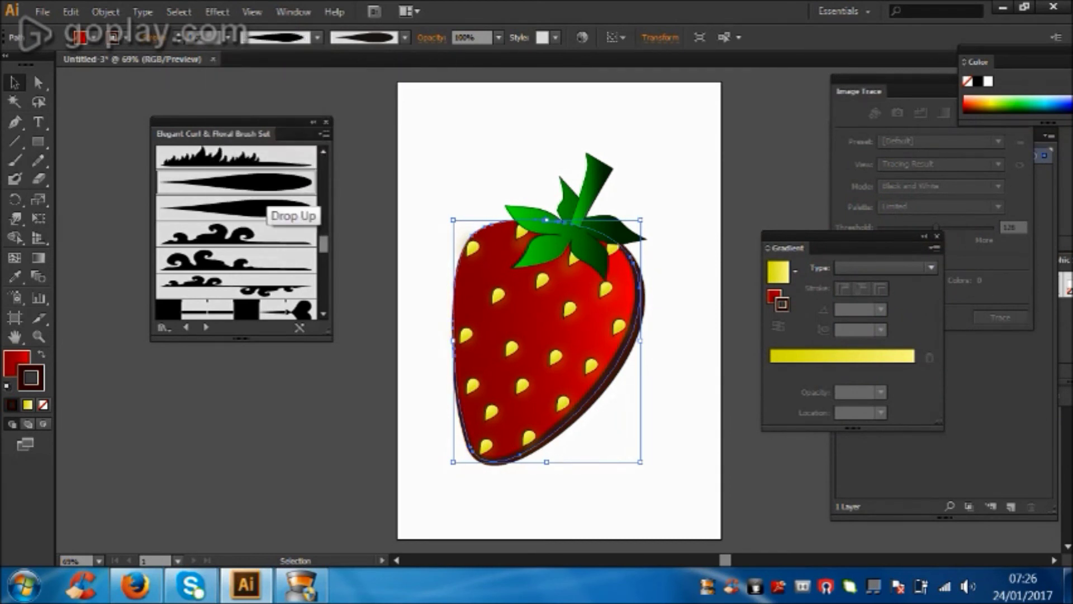
click(316, 37)
click(265, 161)
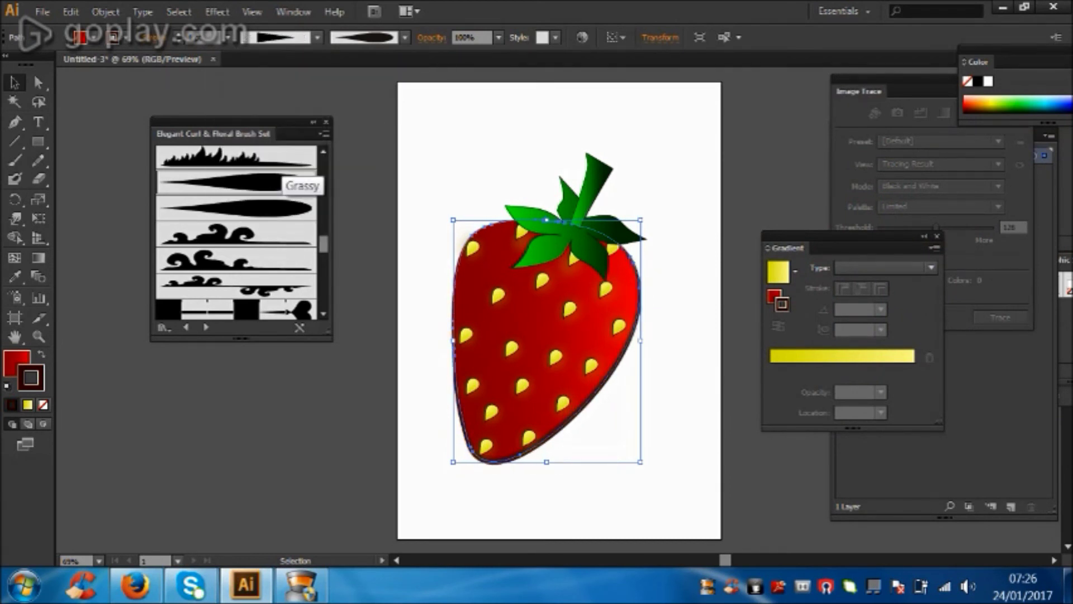
click(404, 37)
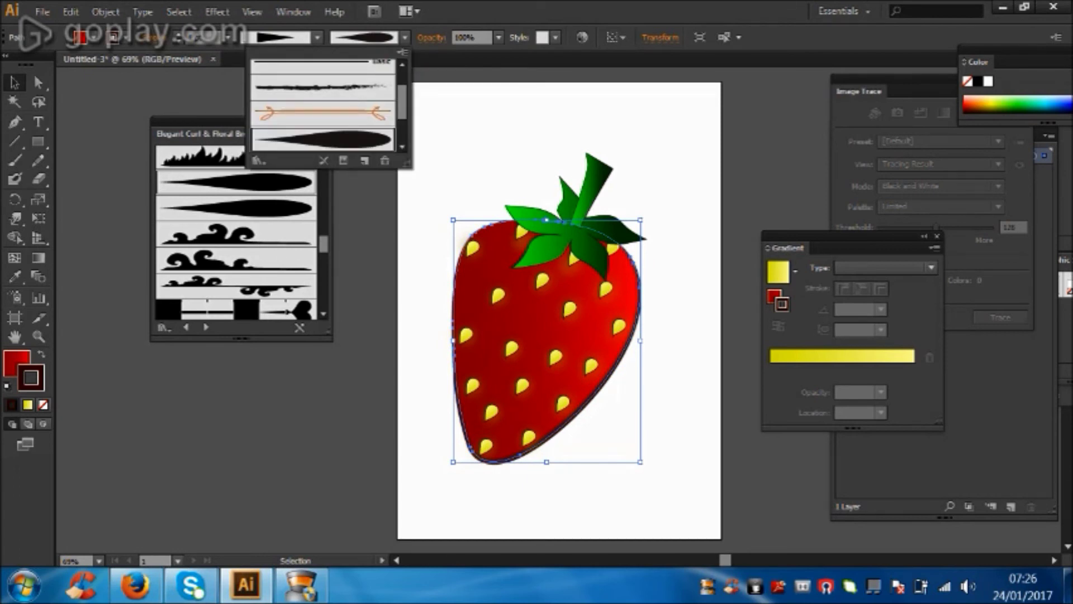
click(237, 234)
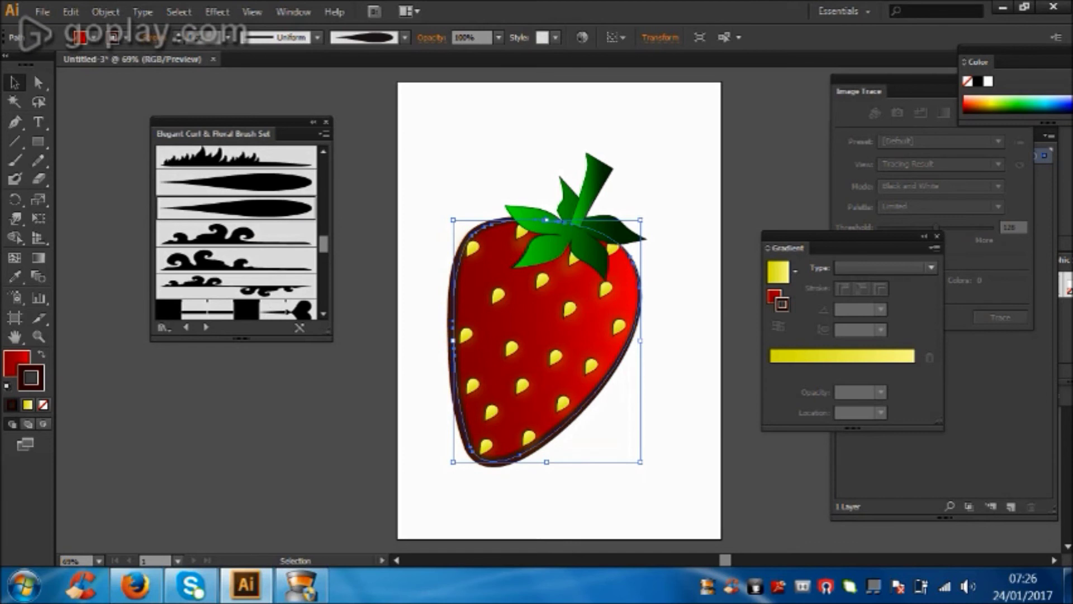
- Apply a tapered brush to the dark red outline and thin it to 0.25 pt
double_click(30, 378)
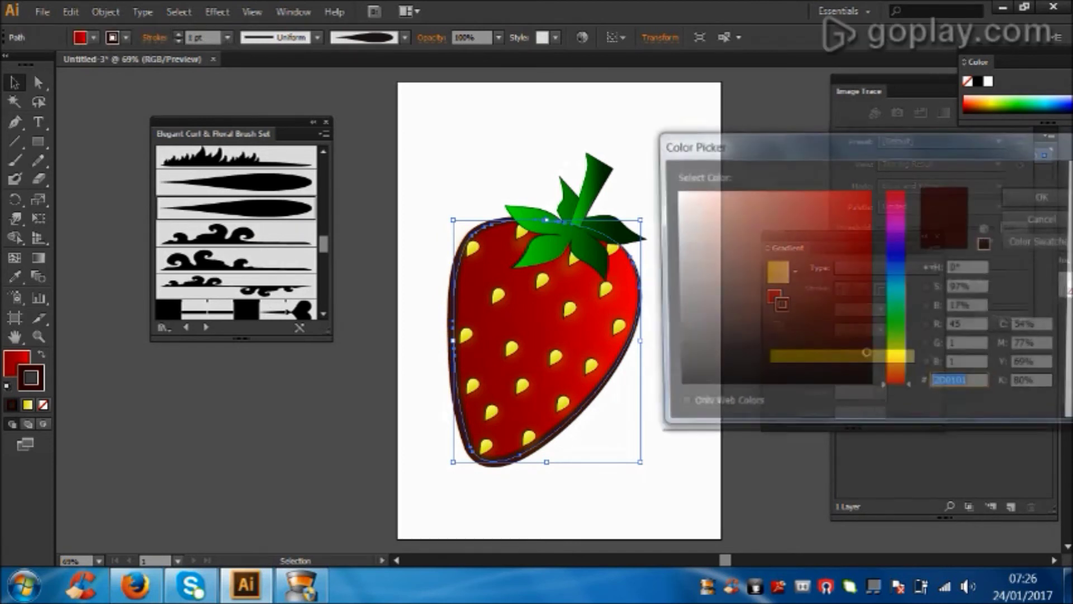
key(Return)
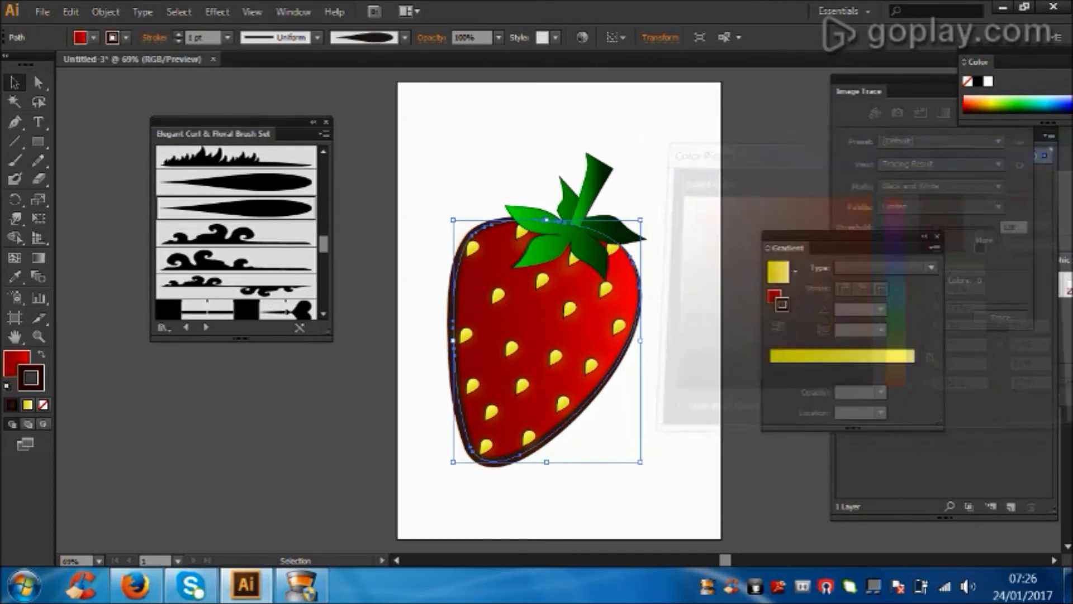
click(235, 181)
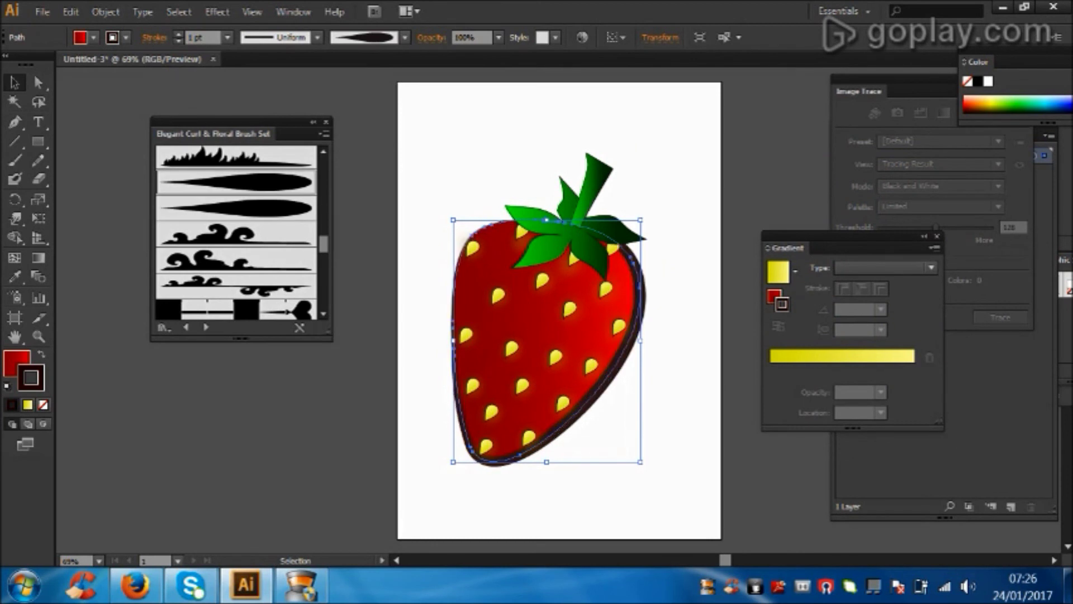
click(228, 37)
click(245, 73)
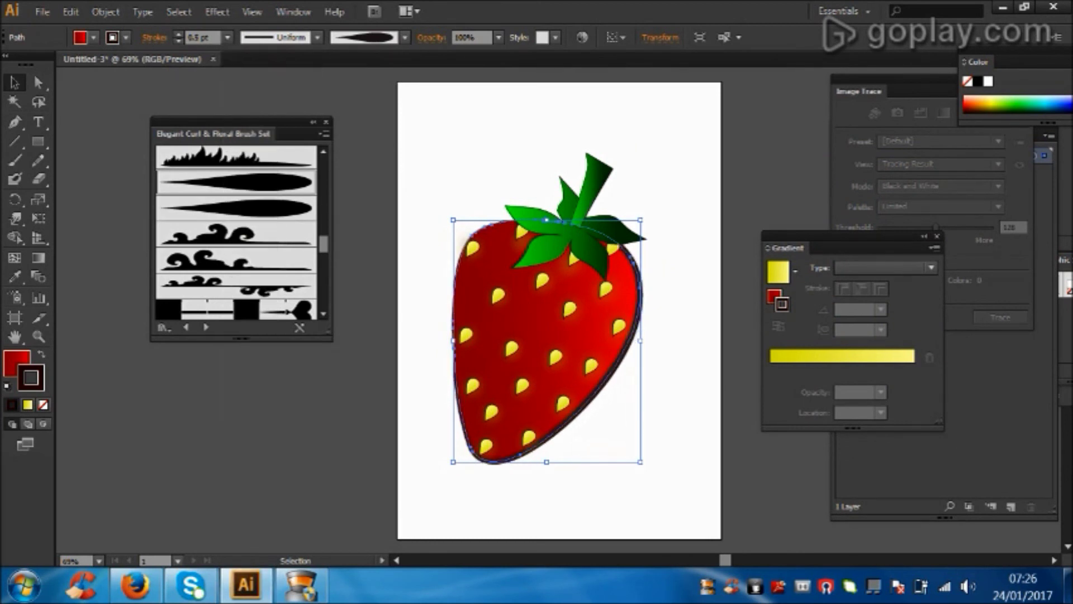
click(227, 37)
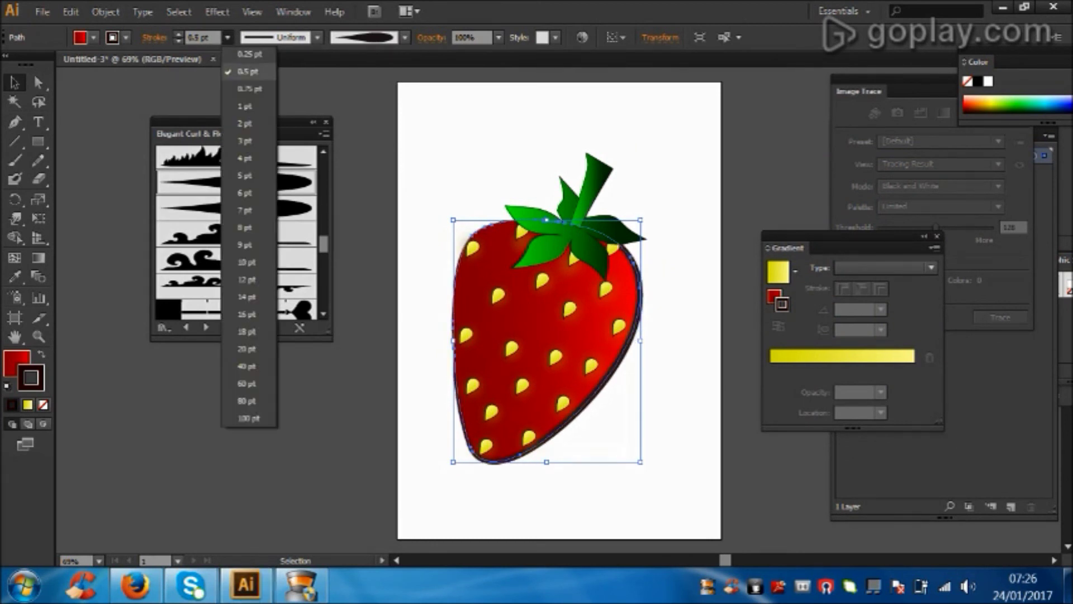
click(246, 55)
key(ctrl+shift+a)
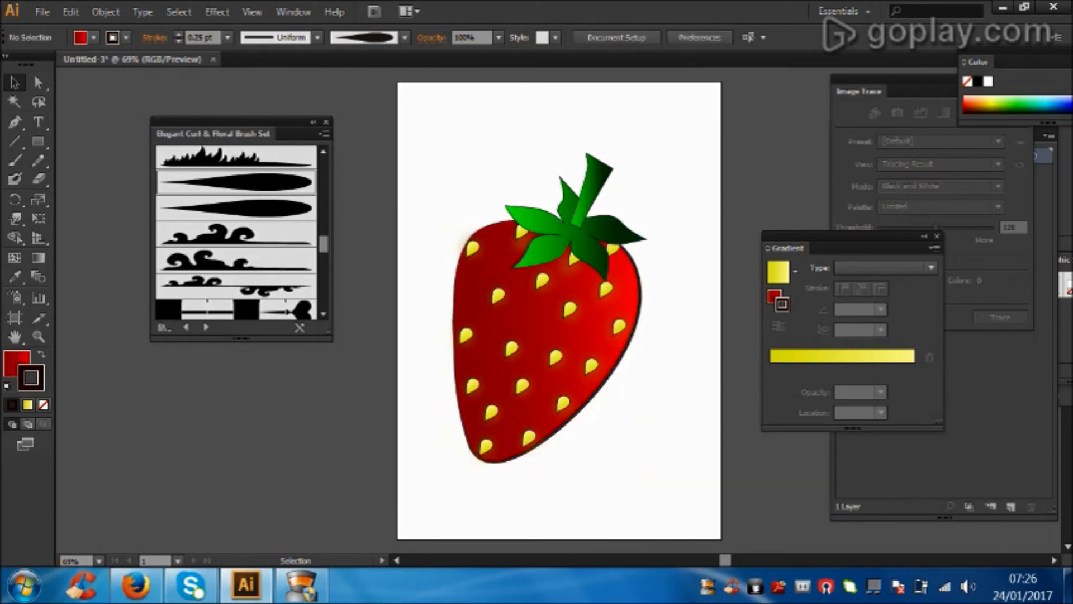
click(527, 436)
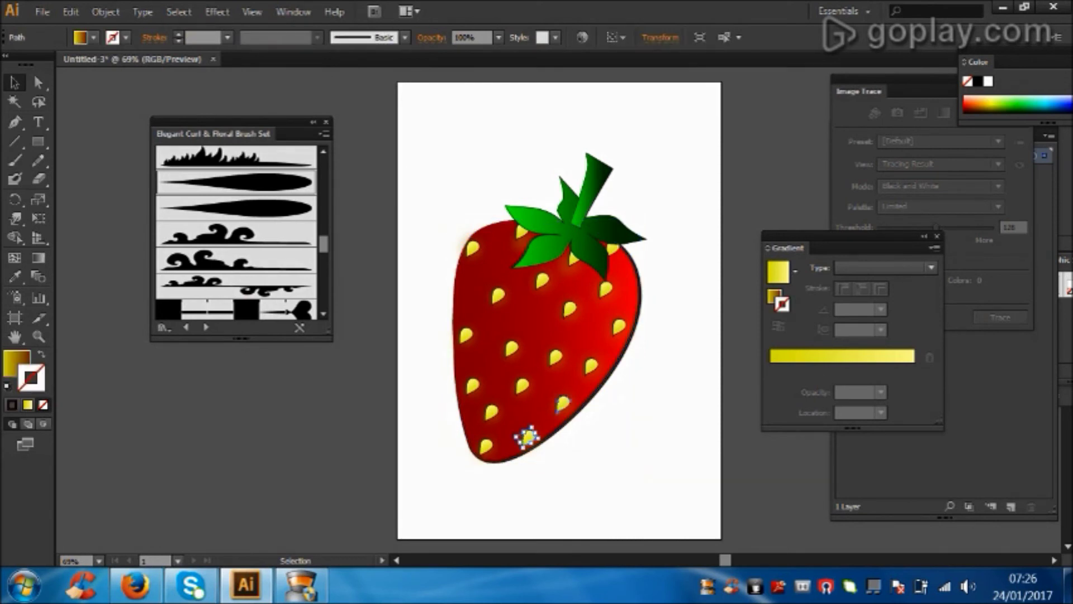
click(617, 325)
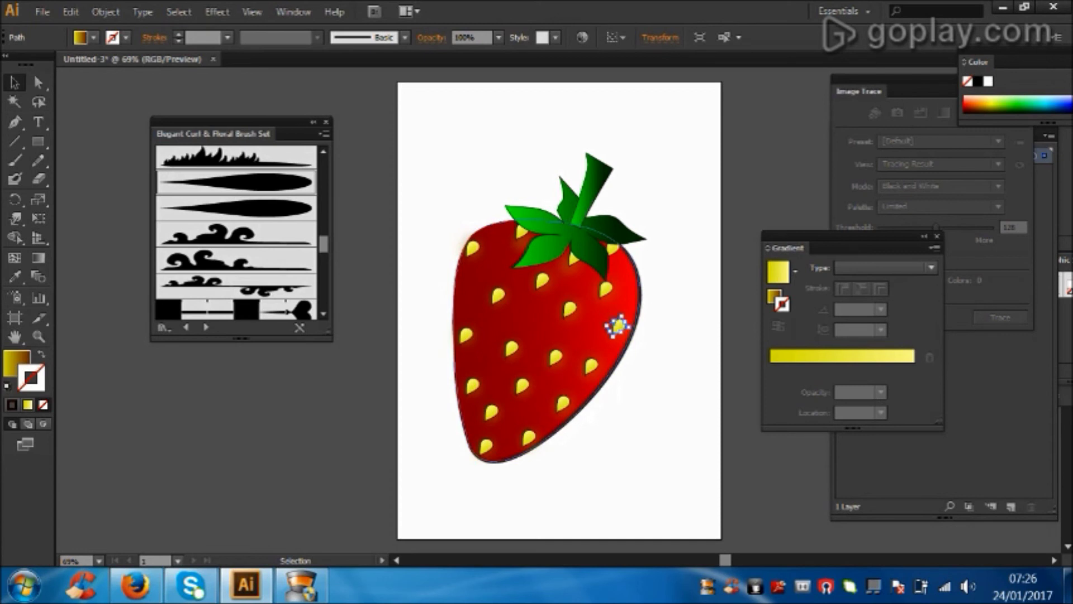
click(620, 335)
double_click(31, 378)
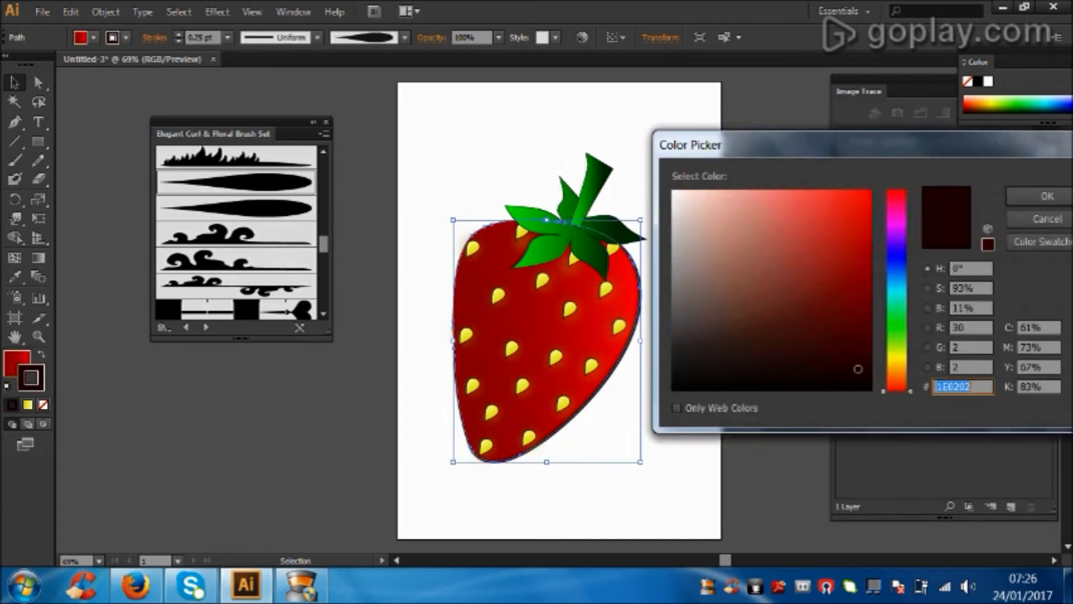
text(FF0000)
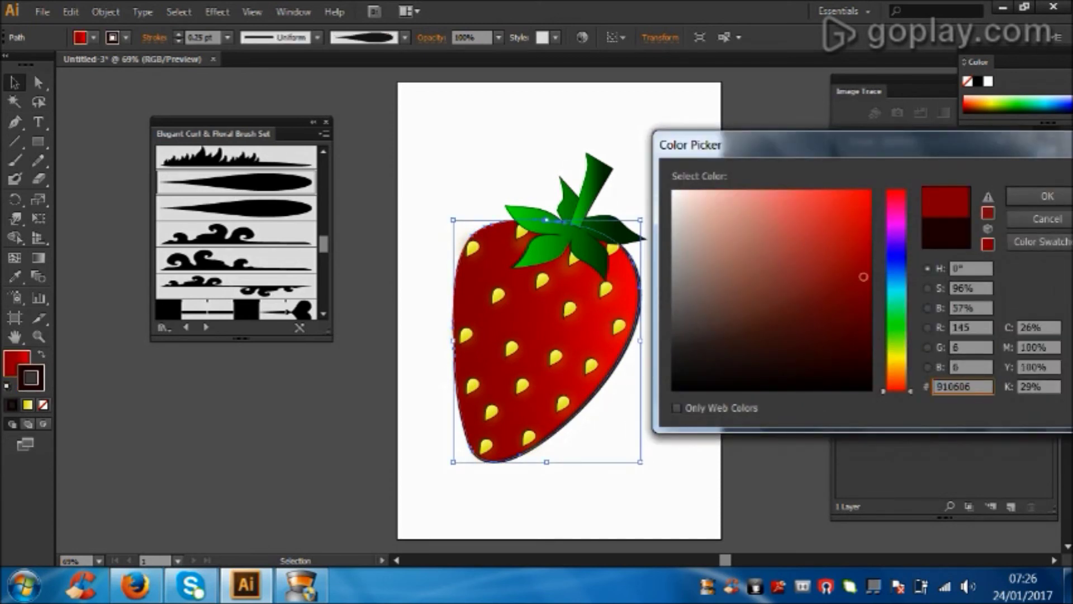
key(Return)
key(ctrl+shift+a)
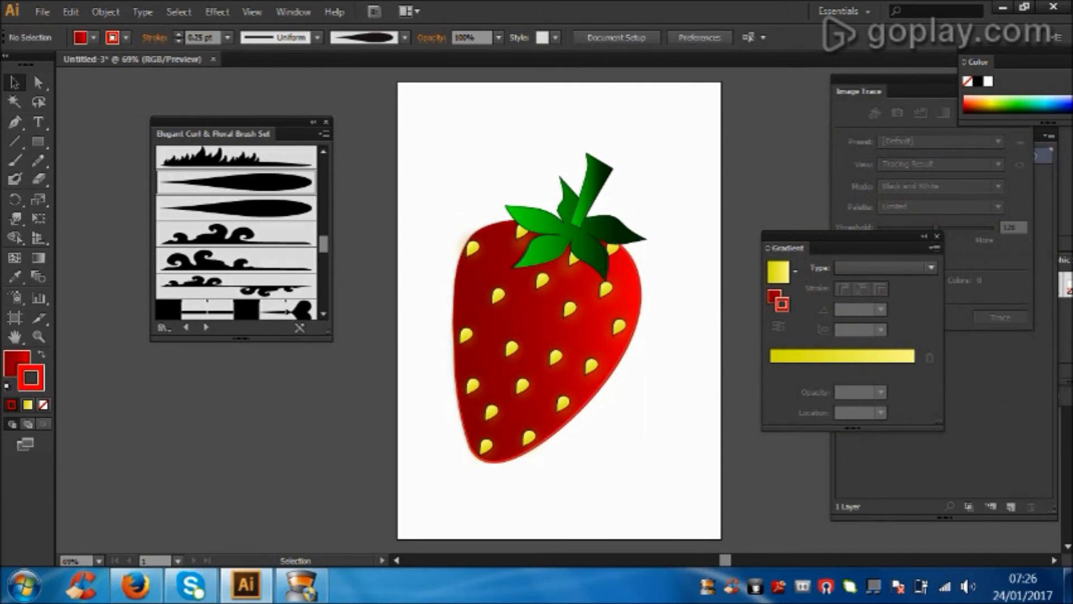
scroll(235, 232, down, 3)
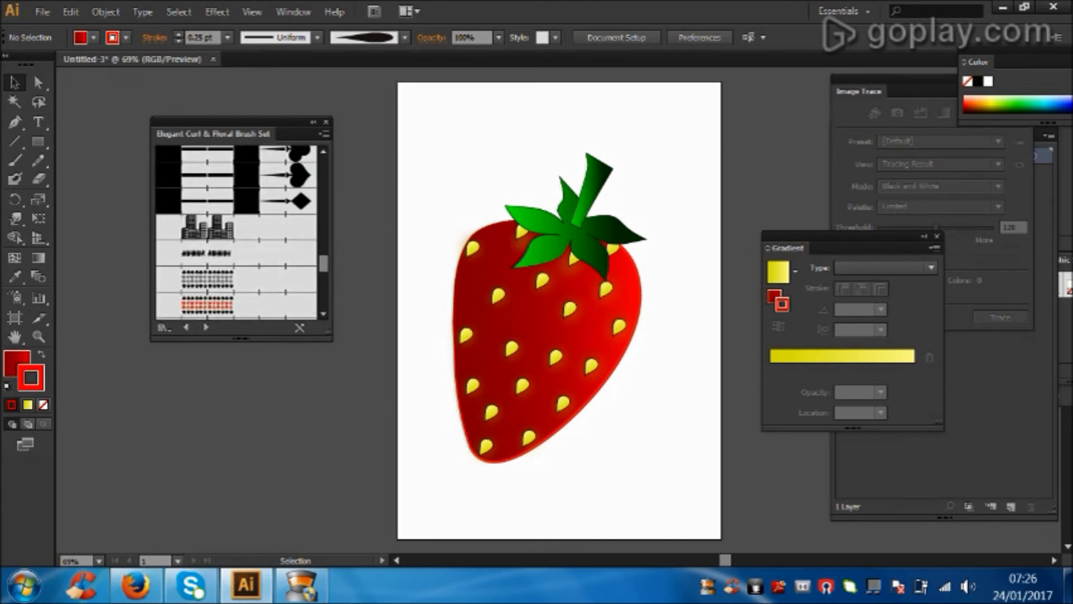
- Switch the brush library to the Grunge brushes vector pack
click(186, 327)
click(206, 327)
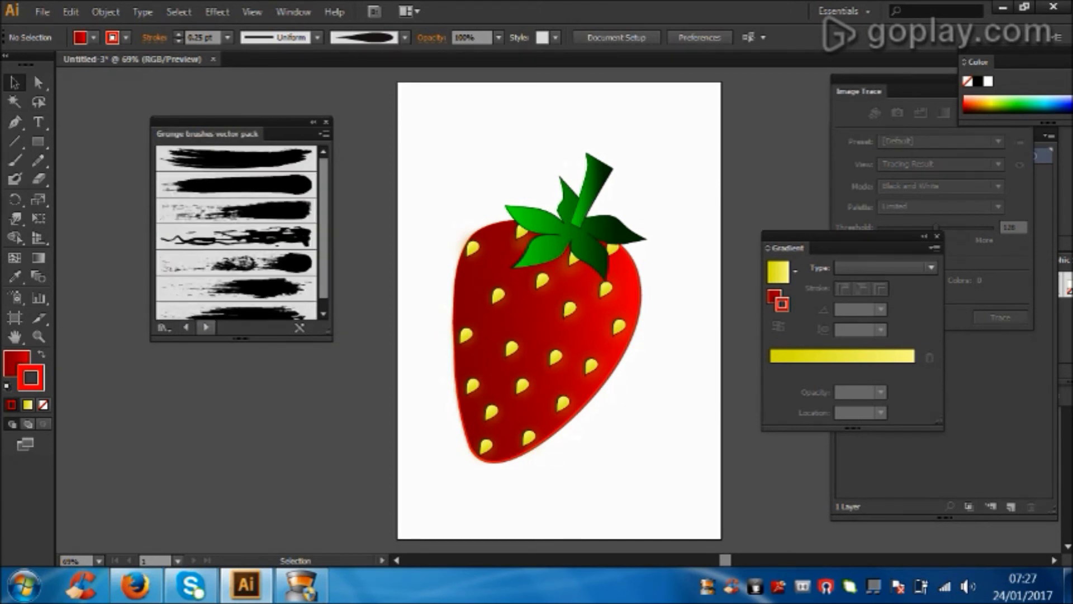
scroll(236, 232, down, 1)
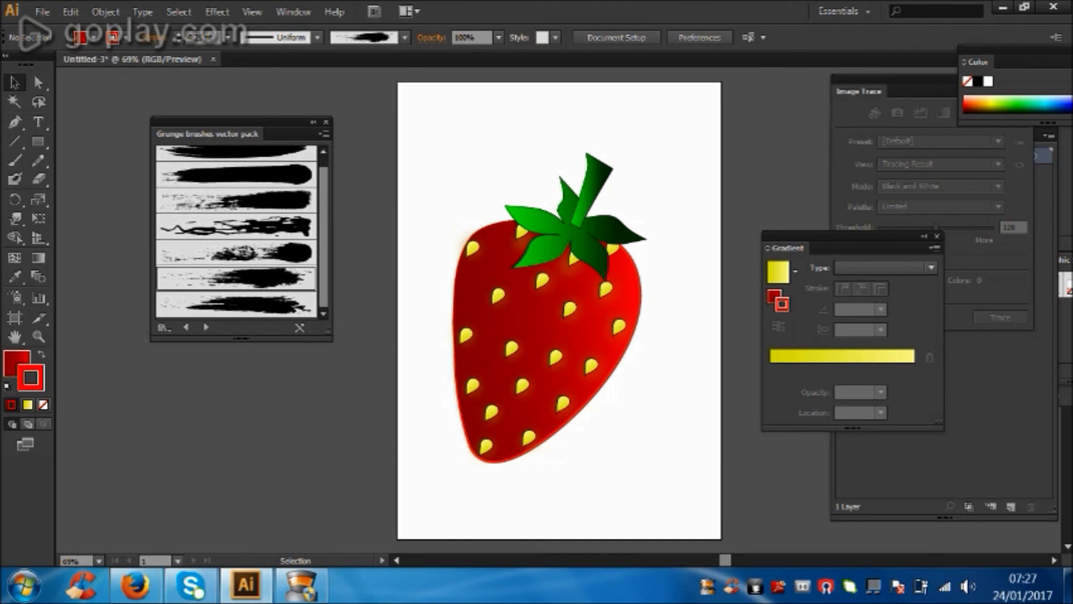
- With the Paintbrush and no fill, paint a highlight stroke down the strawberry's left side
click(14, 160)
key(F7)
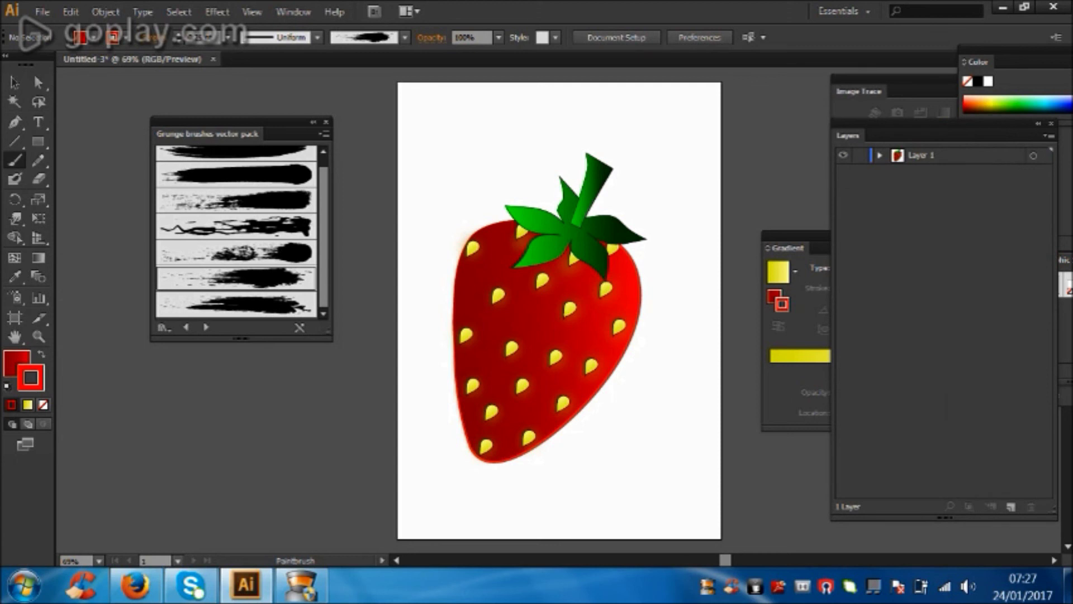
key(slash)
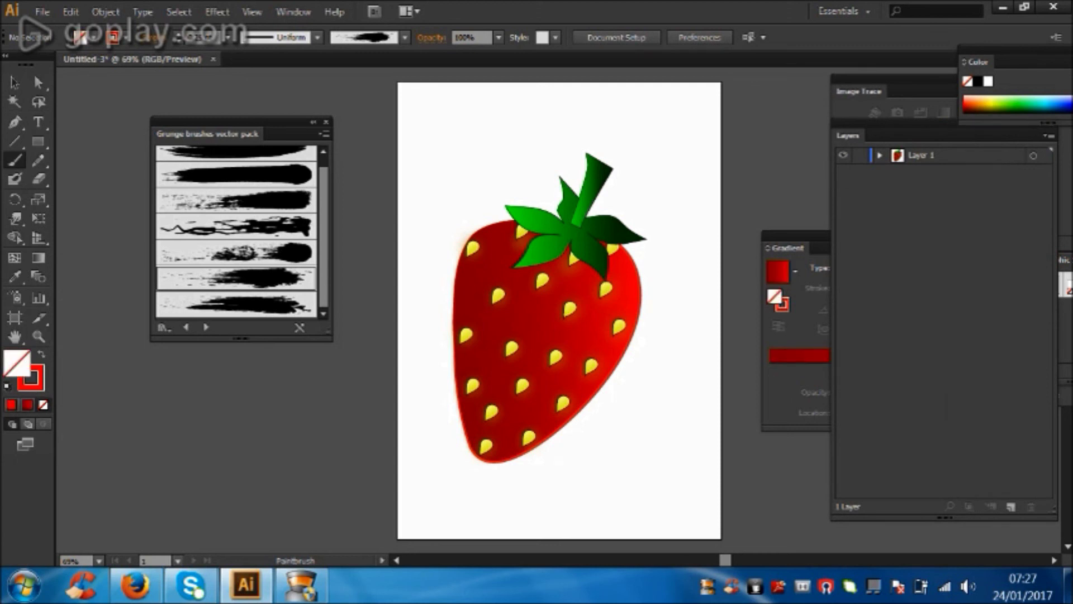
key(x)
drag(475, 282, 500, 253)
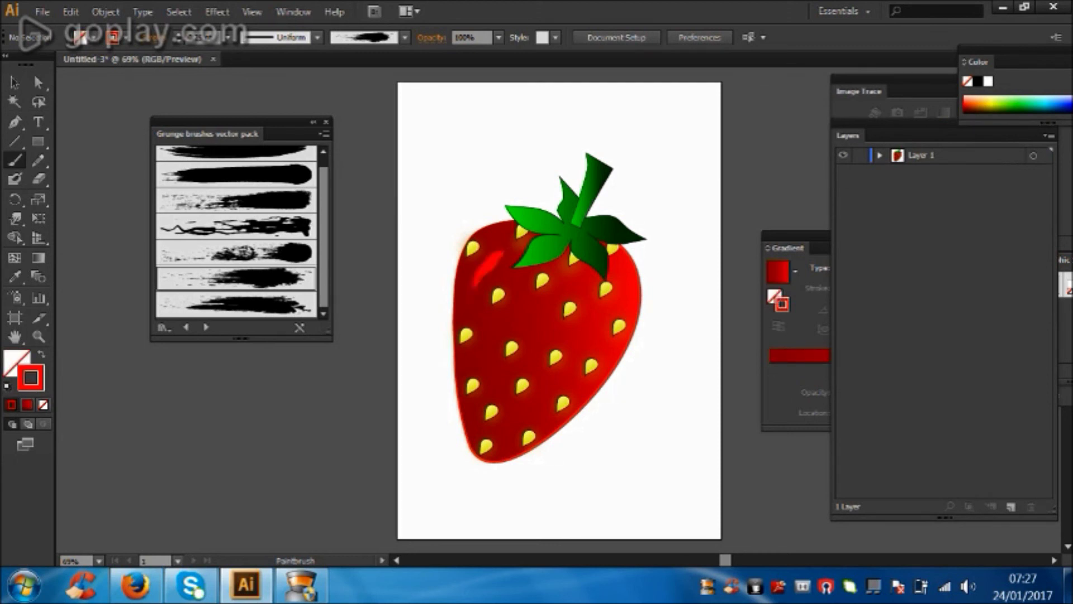
key(ctrl+z)
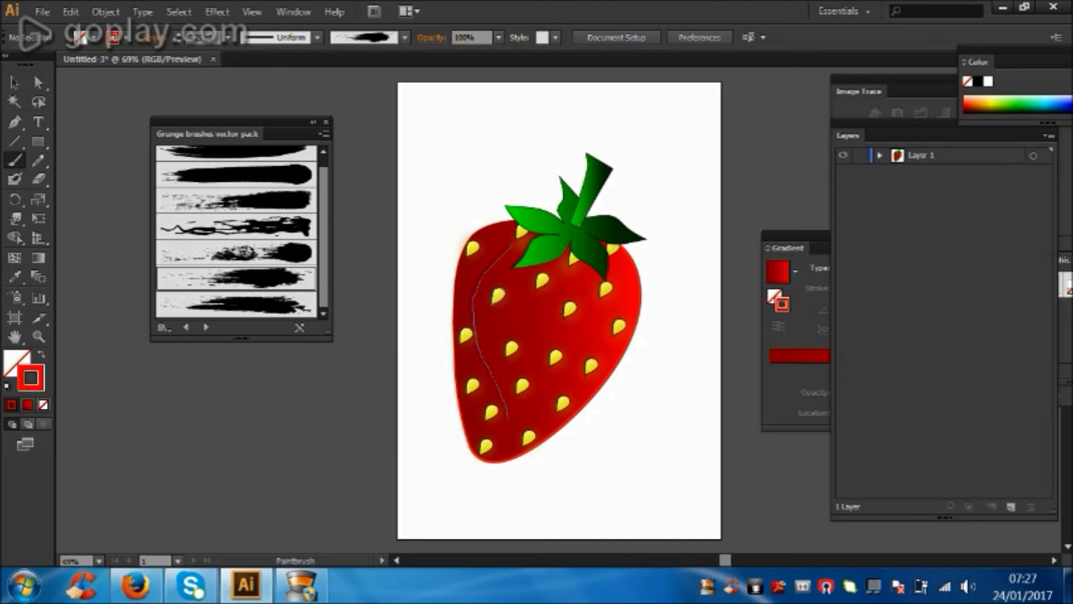
drag(507, 444, 507, 447)
click(14, 82)
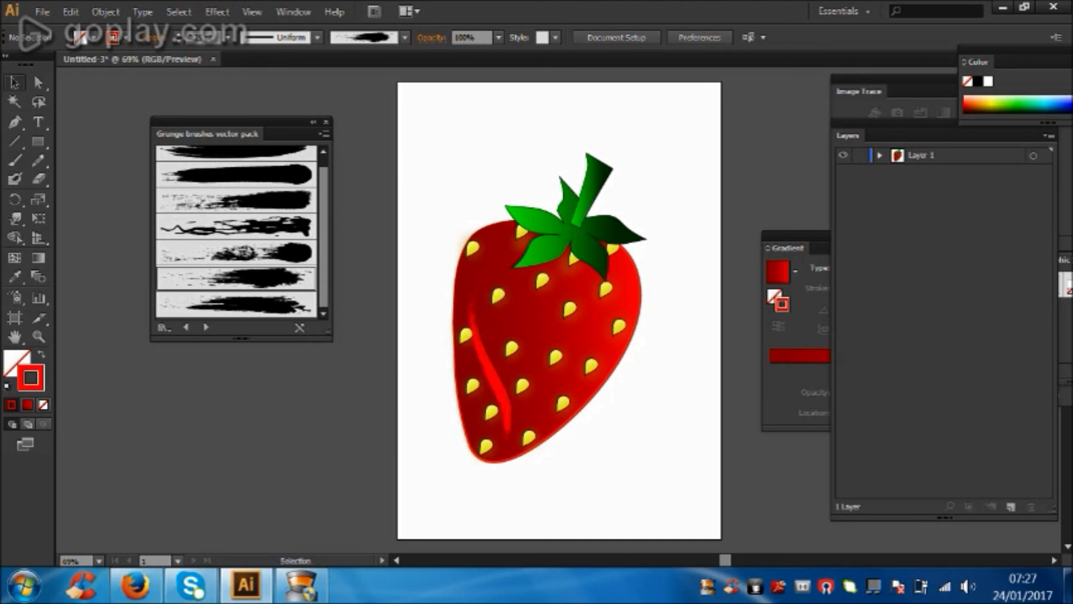
- Set the red highlight stroke to 0.75 pt weight and 30% opacity
click(484, 347)
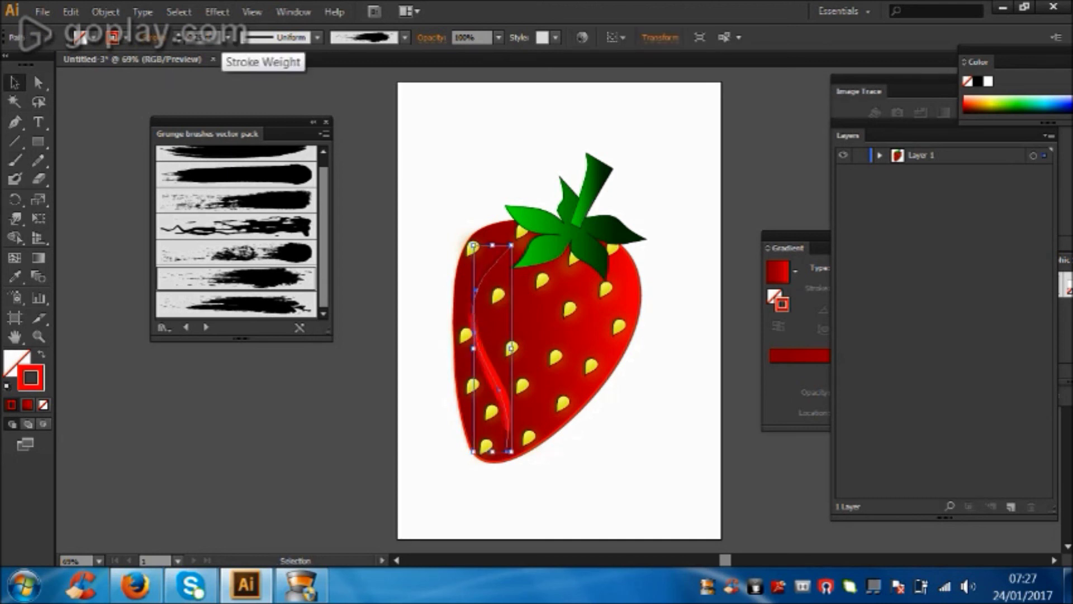
click(228, 37)
click(246, 158)
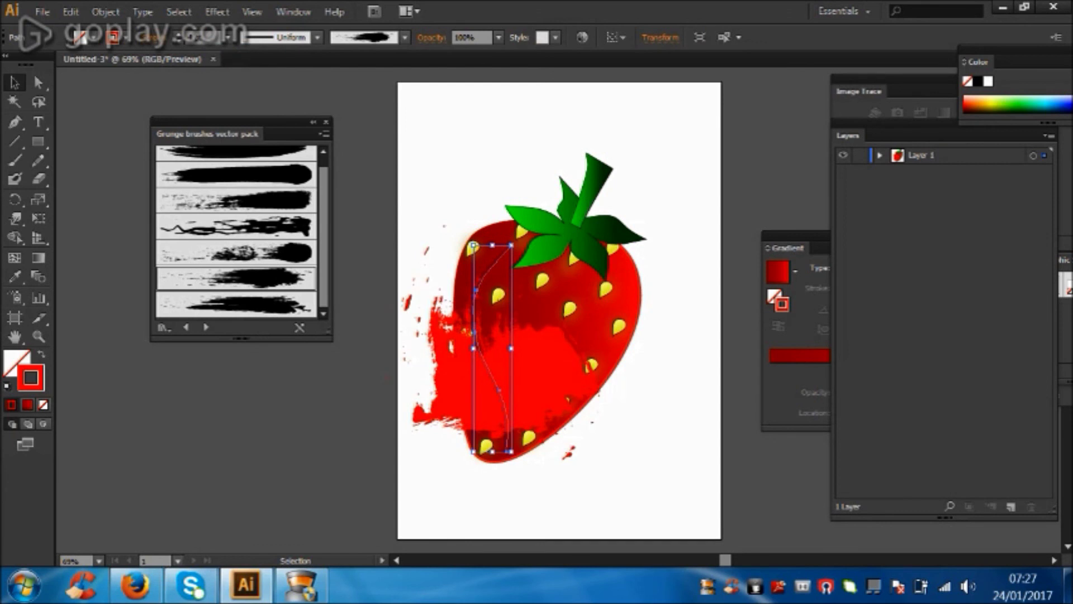
click(228, 37)
click(245, 123)
click(228, 37)
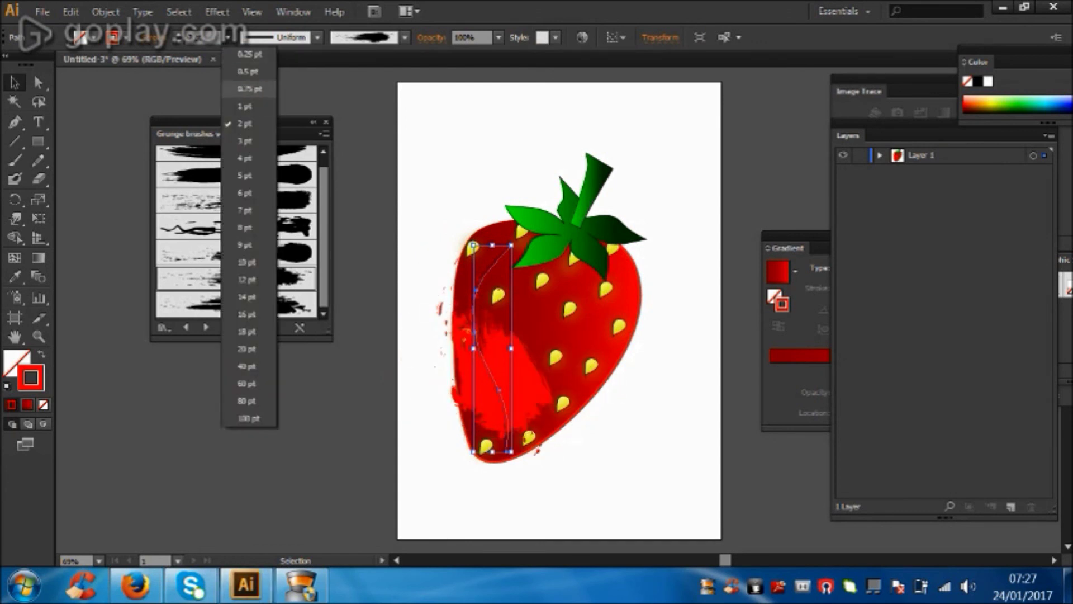
click(249, 88)
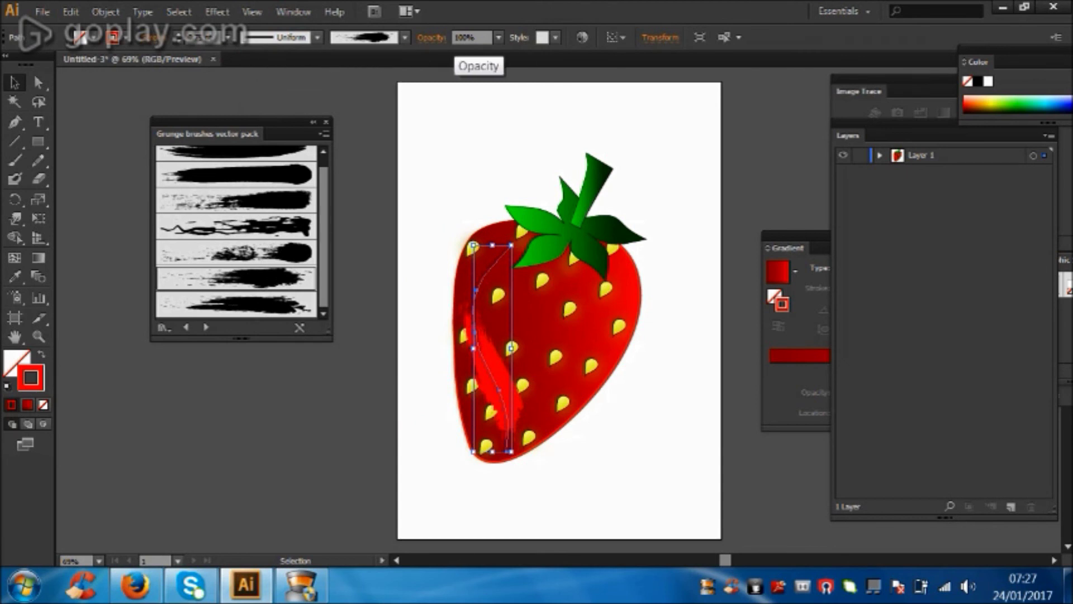
click(498, 37)
click(516, 106)
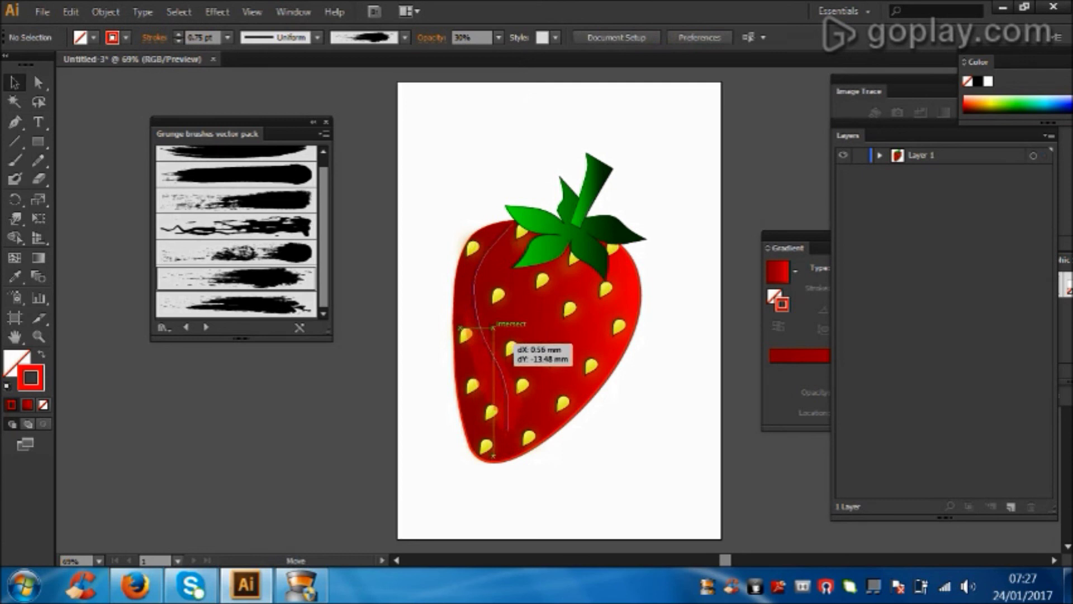
- Move the highlight higher and try grunge brushes, settling on the first one
drag(511, 348, 511, 327)
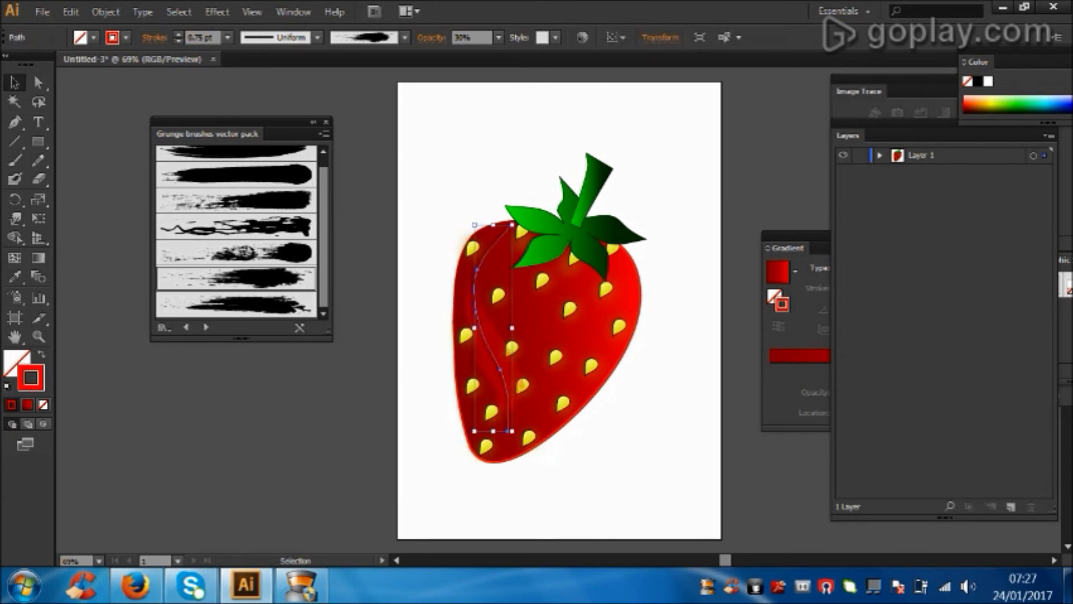
click(234, 174)
click(268, 278)
click(275, 304)
scroll(275, 302, up, 2)
click(268, 161)
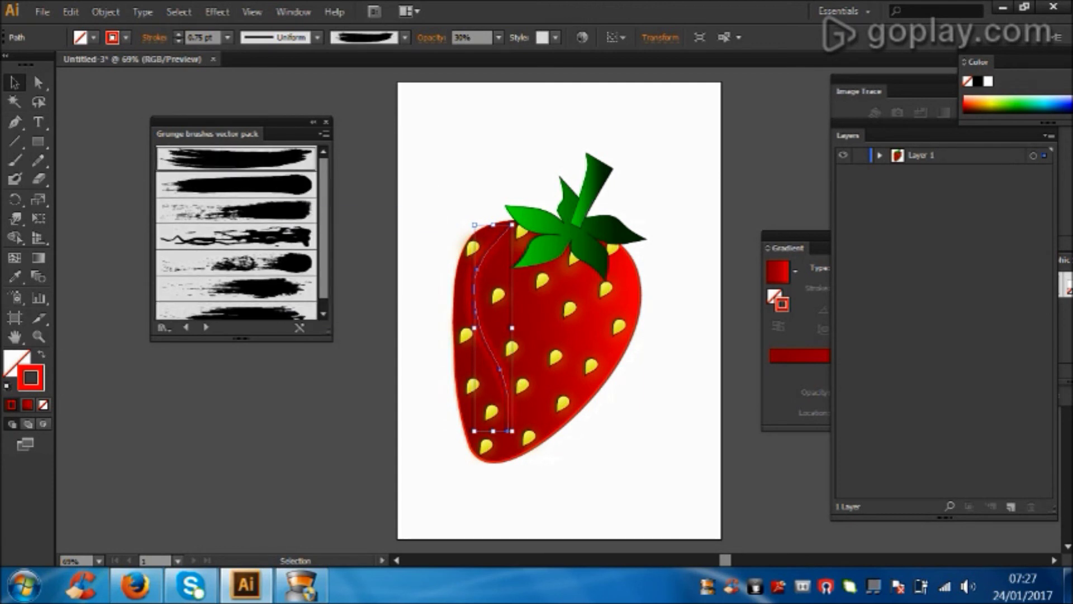
- Browse to the Artistic_Watercolor library and apply a watercolor brush to the highlight
click(206, 327)
click(206, 327)
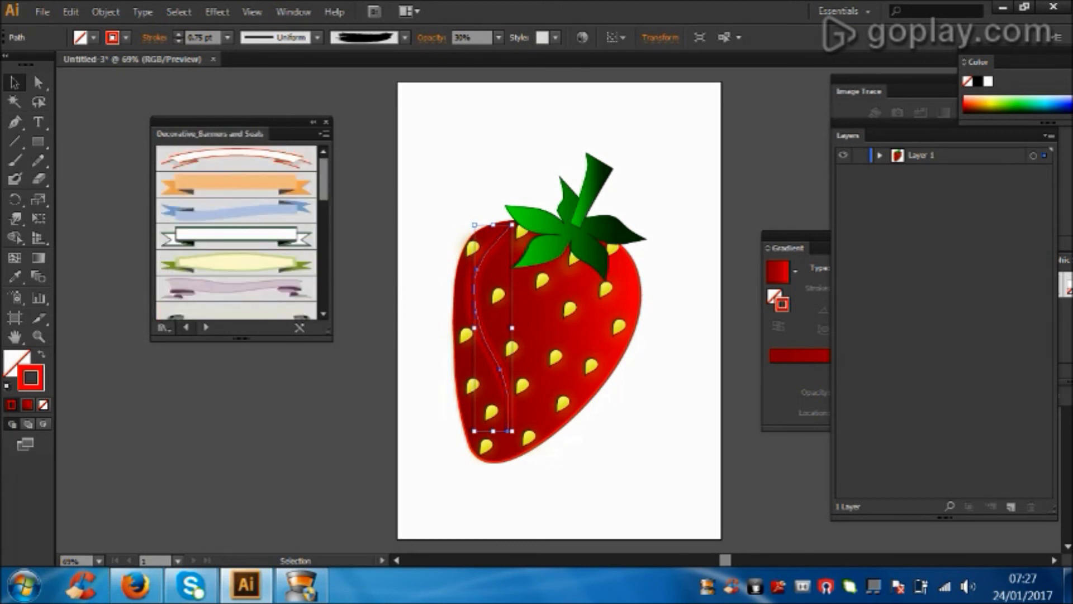
click(206, 327)
click(205, 327)
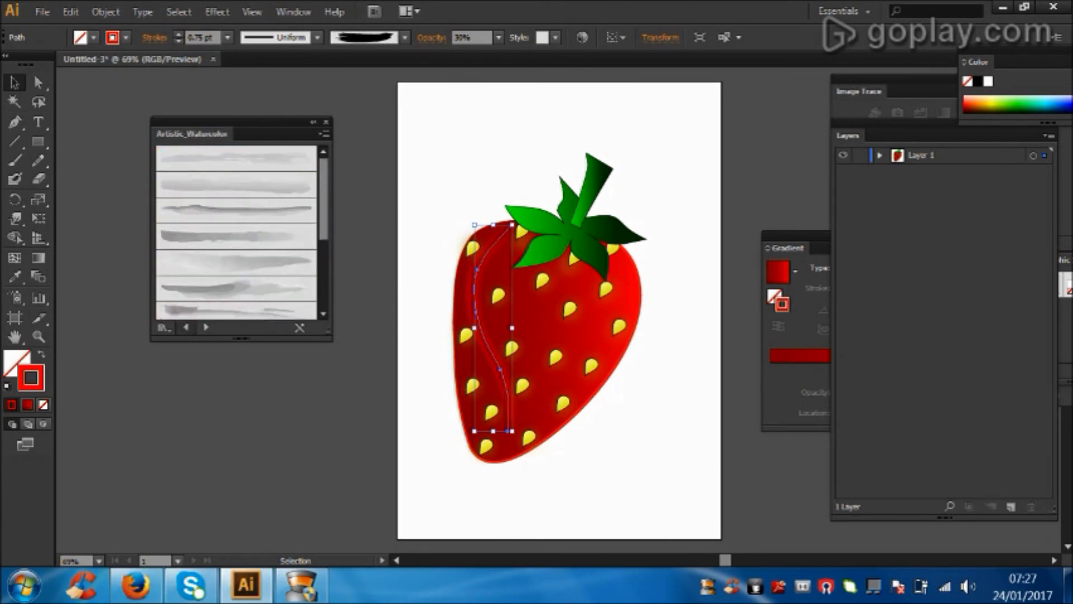
click(205, 327)
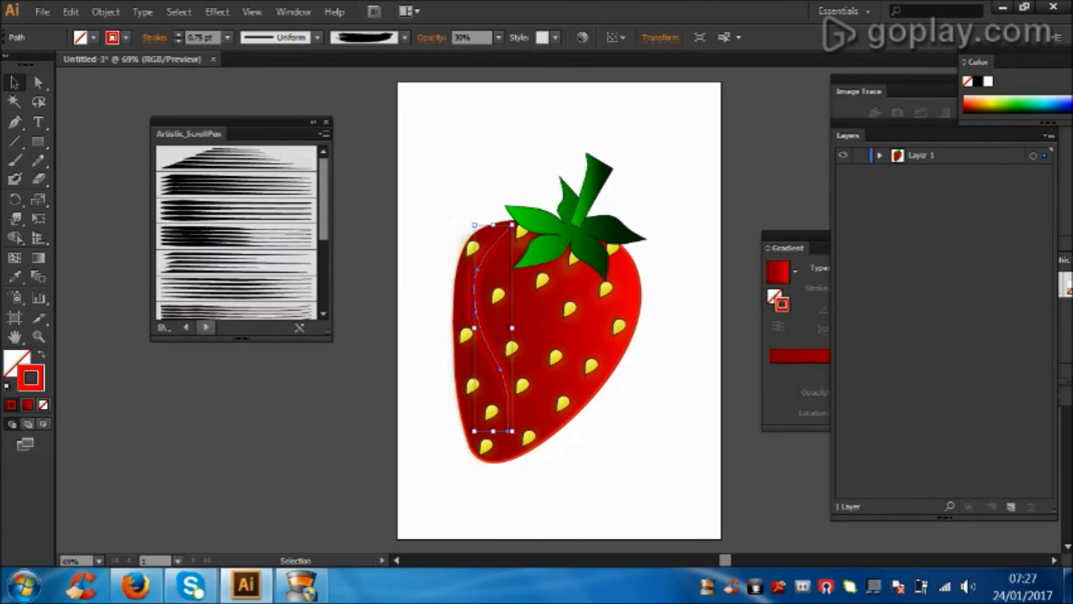
click(205, 327)
scroll(236, 232, down, 2)
scroll(236, 232, down, 3)
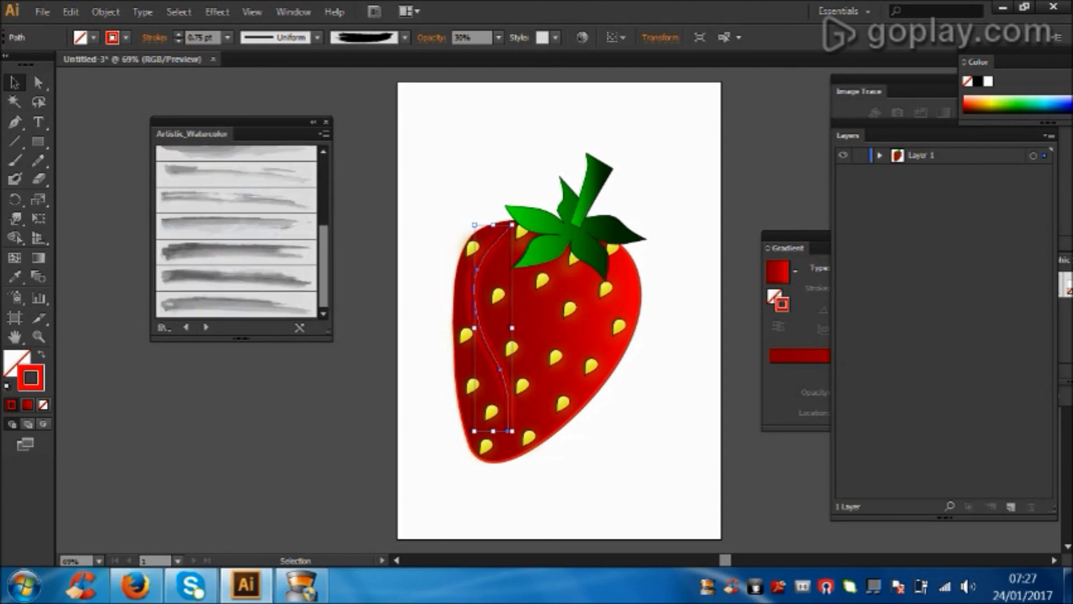
click(236, 200)
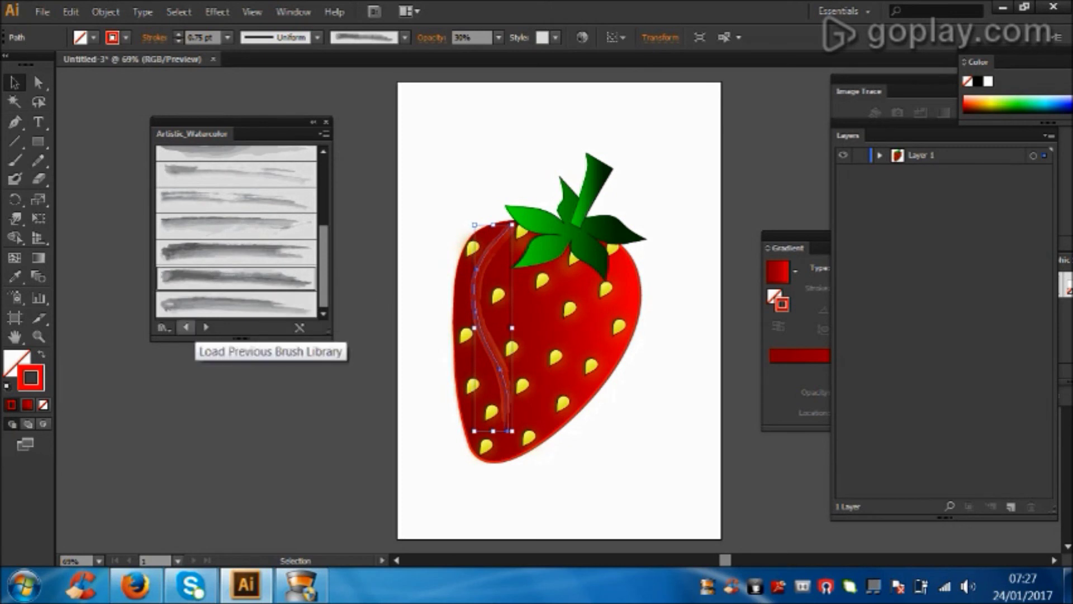
- Browse forward past the Grunge pack to the Elegant Curl & Floral brush library
click(186, 327)
click(205, 327)
click(206, 327)
click(206, 327)
click(206, 327)
click(206, 327)
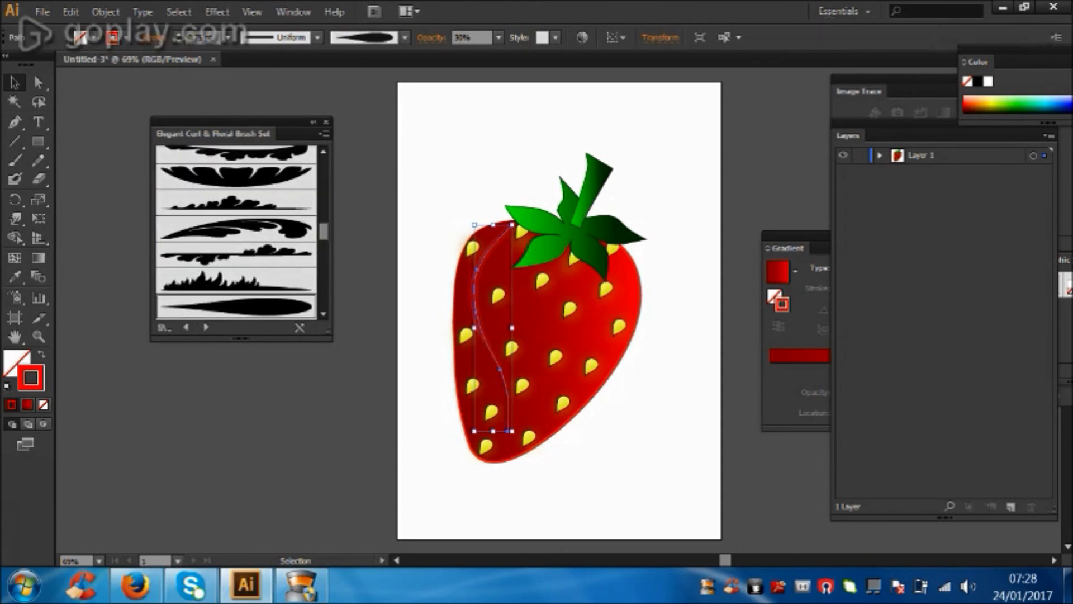
scroll(262, 302, up, 2)
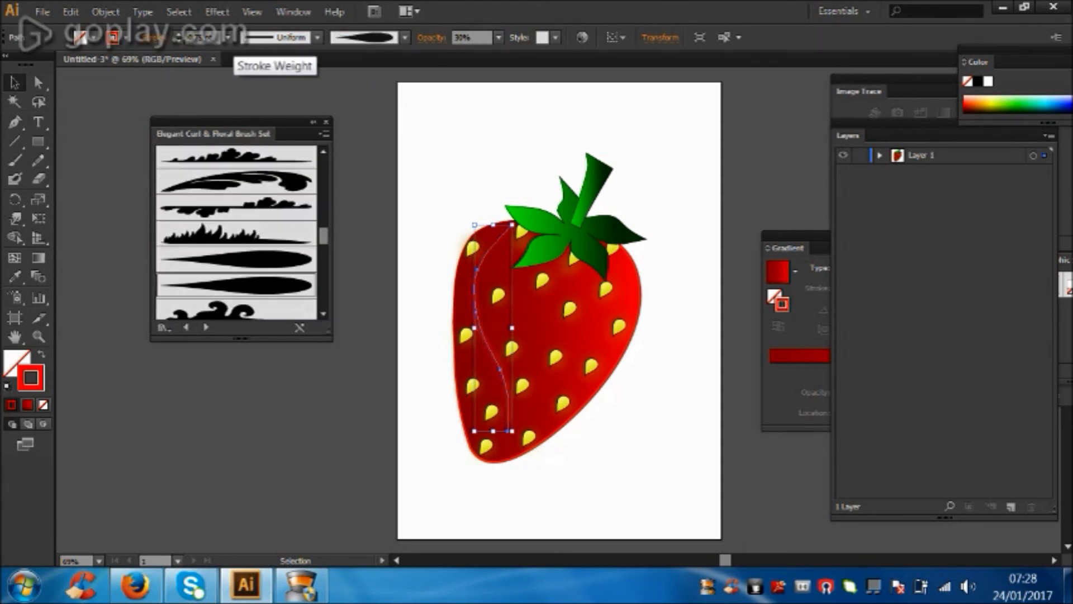
- Change the highlight's stroke weight, apply a tapered floral brush, and shift it further right
click(228, 36)
click(249, 106)
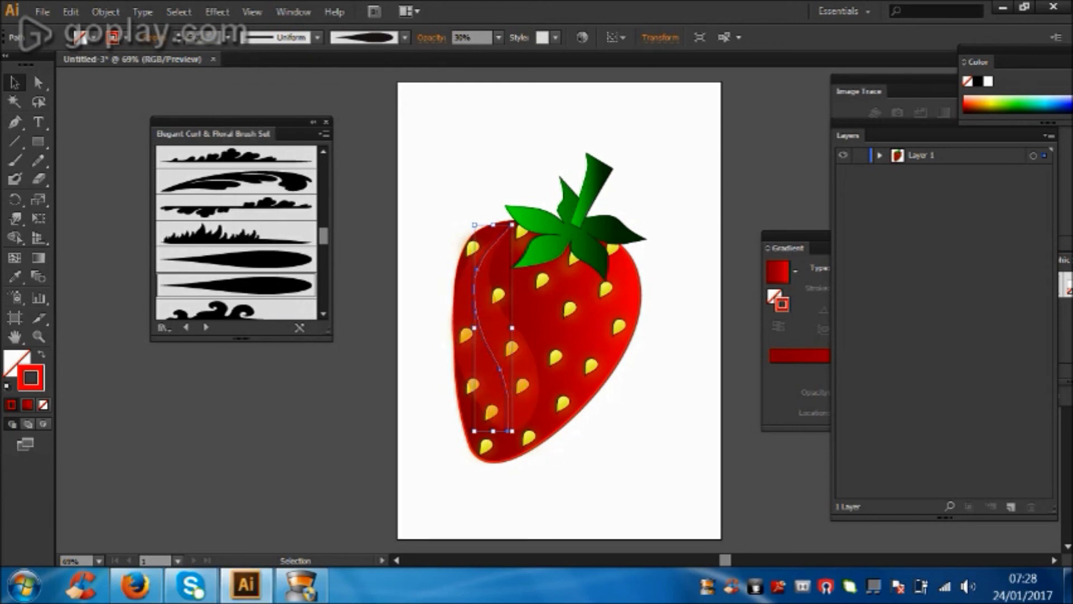
drag(496, 301, 502, 305)
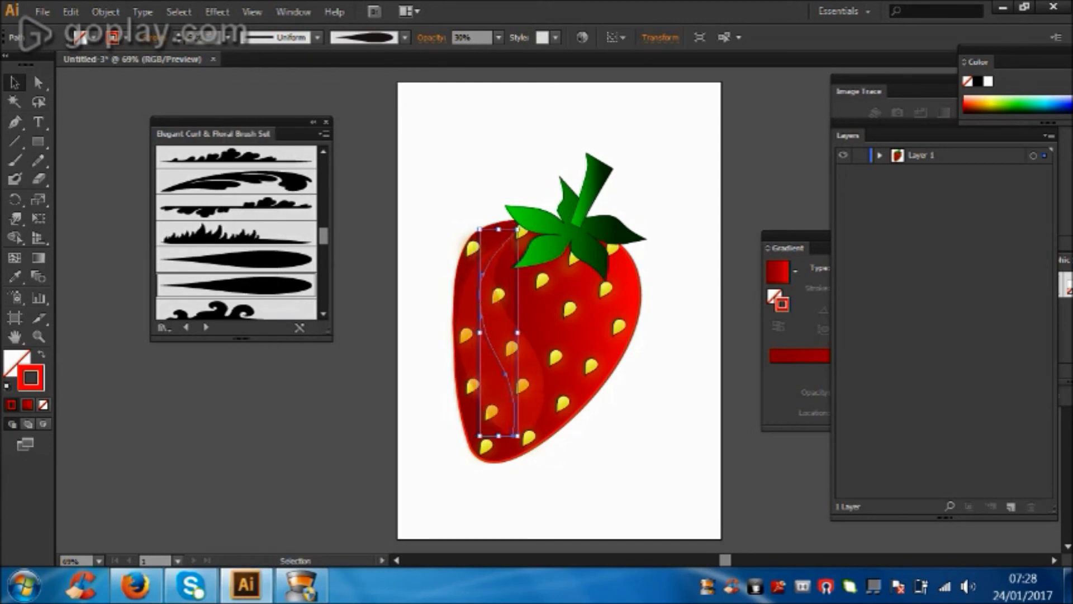
click(235, 259)
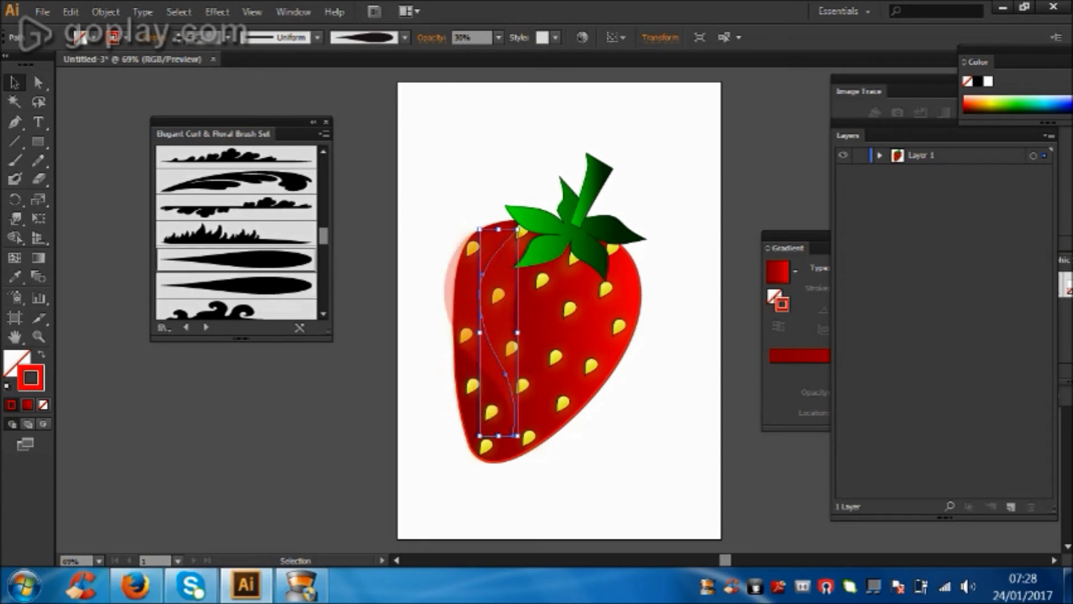
drag(512, 269, 547, 267)
- Bring the leaves and stem in front of the strawberry body
mouse_move(542, 149)
mouse_down()
mouse_move(592, 208)
mouse_move(581, 199)
mouse_up()
right_click(580, 198)
mouse_move(629, 423)
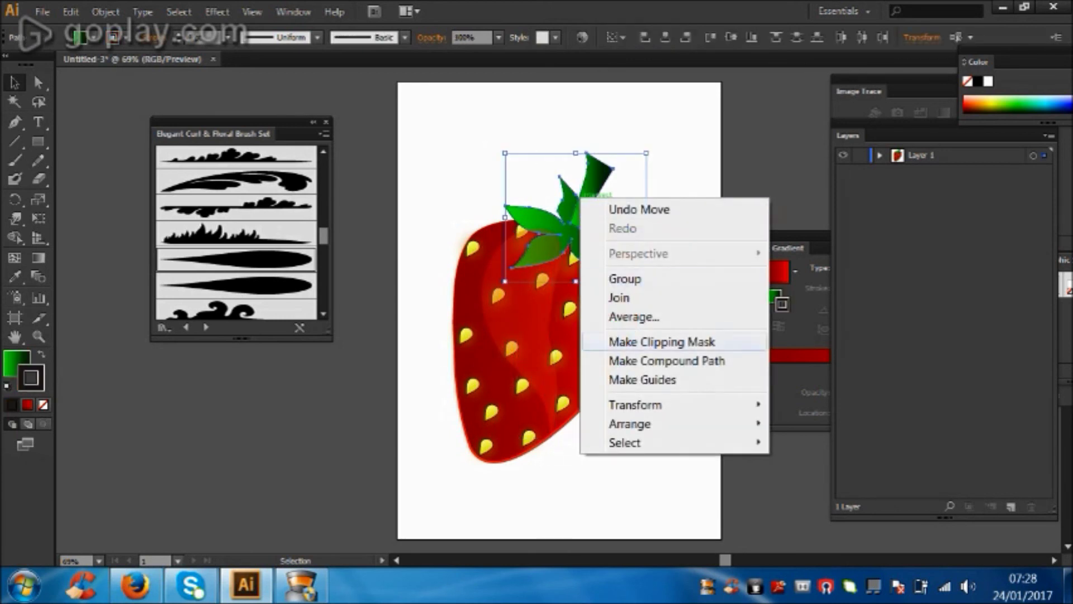
click(830, 424)
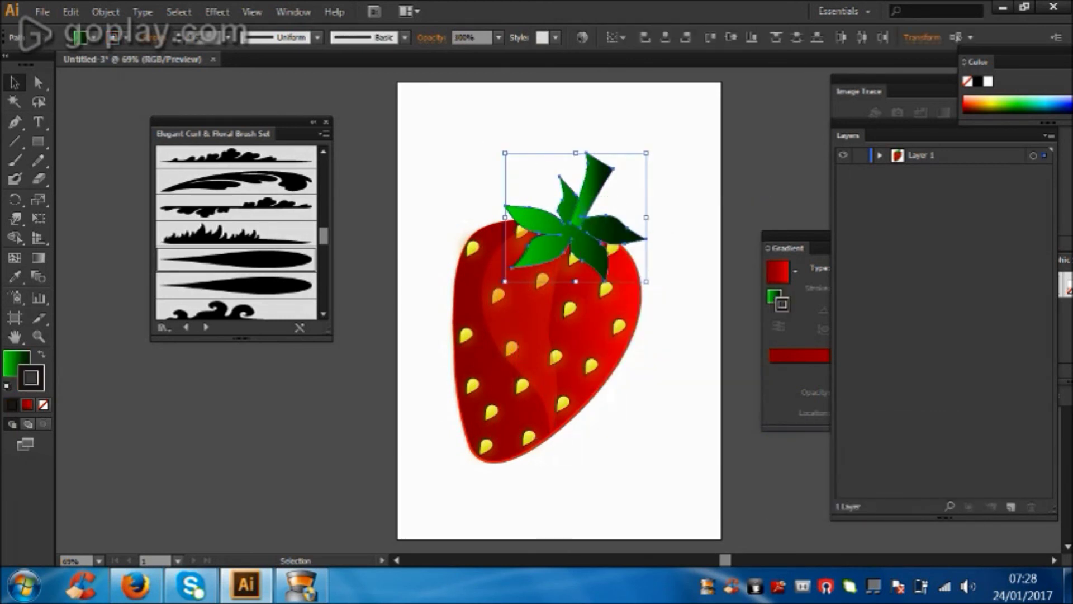